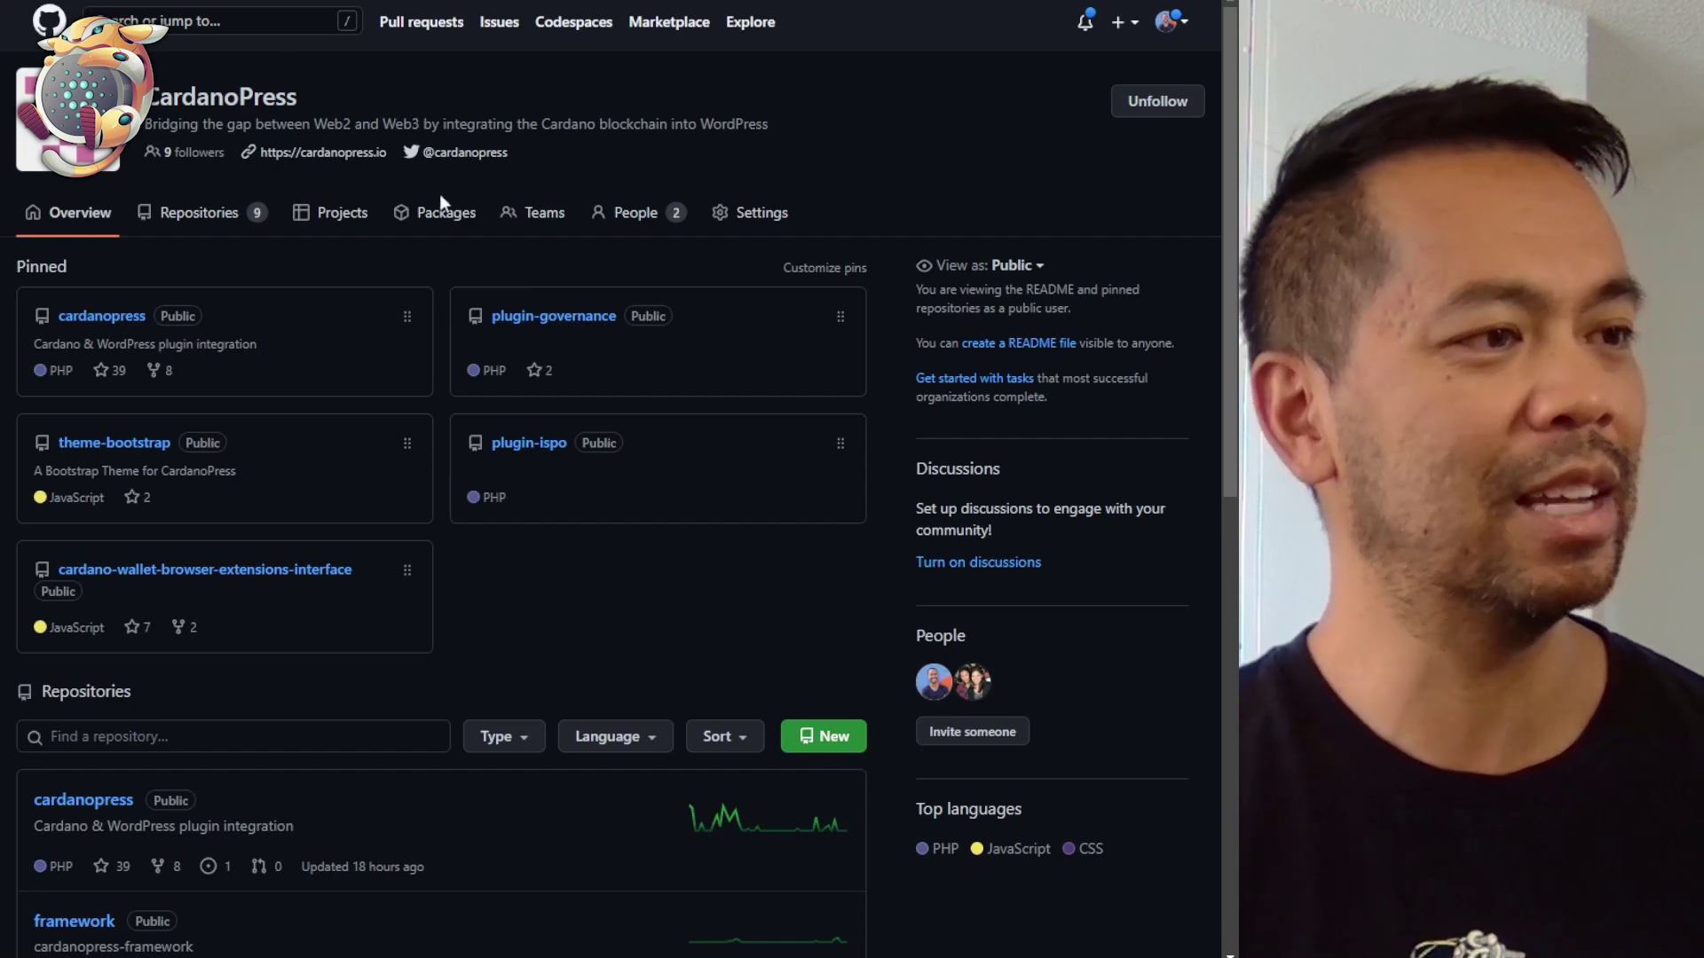
Open the plugin-ispo repository and browse its release notes up to v0.8.0.
click(529, 443)
scroll(577, 641, down, 4)
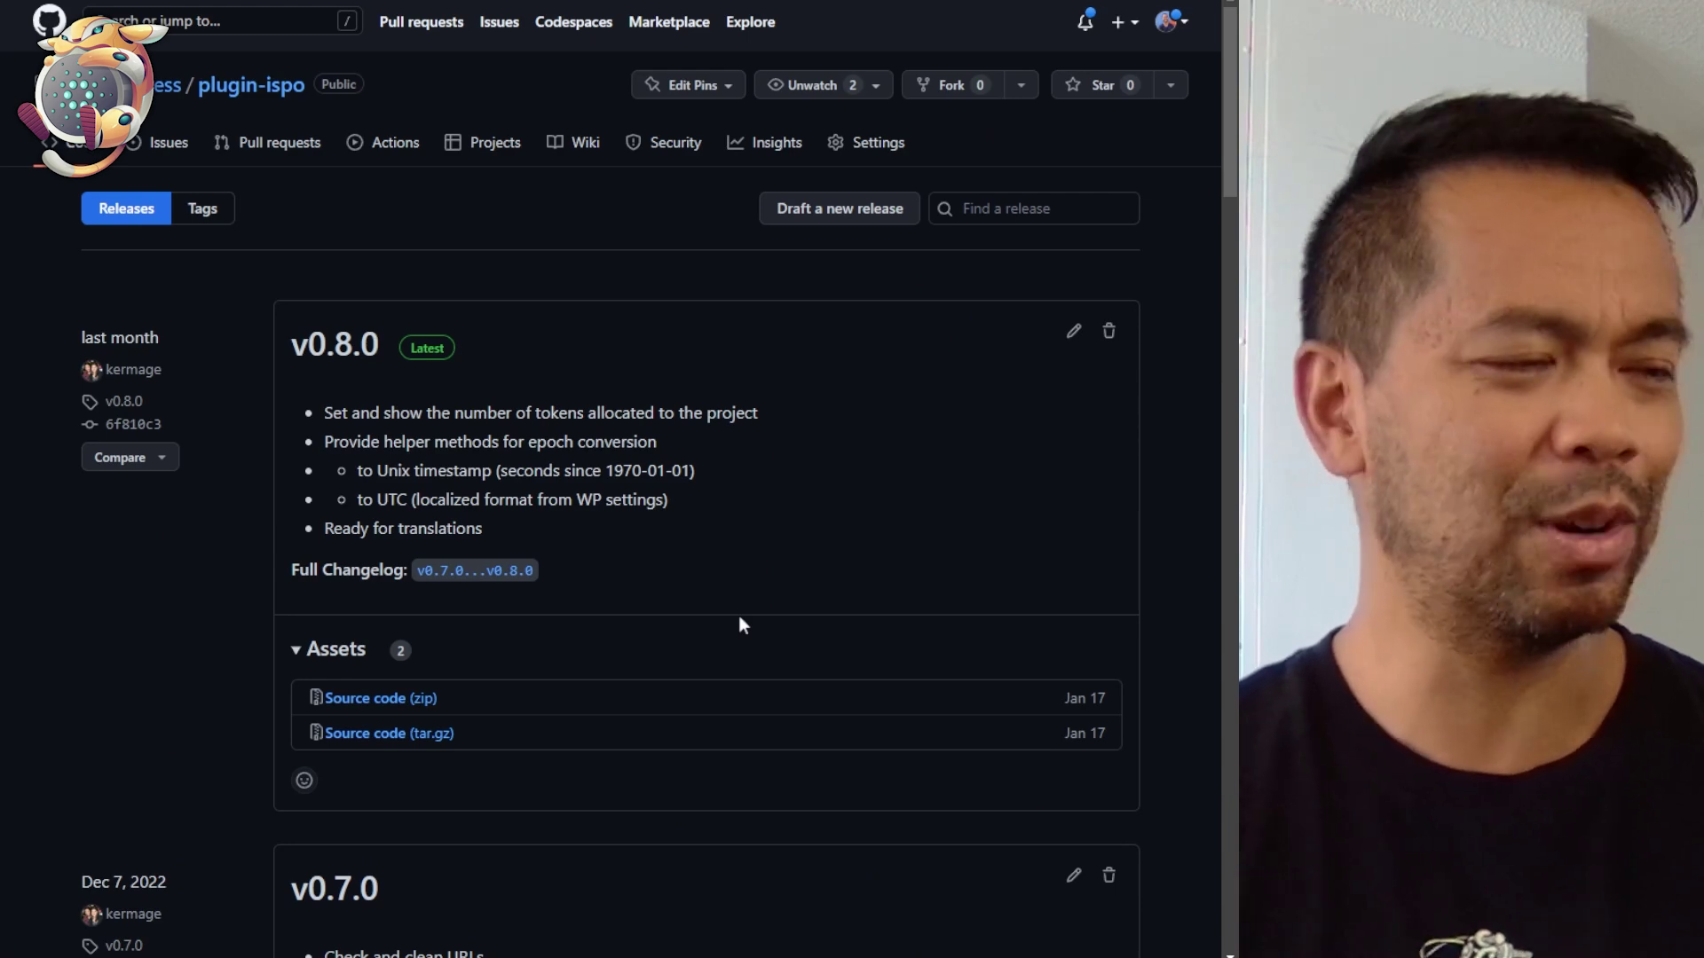
scroll(739, 619, down, 10)
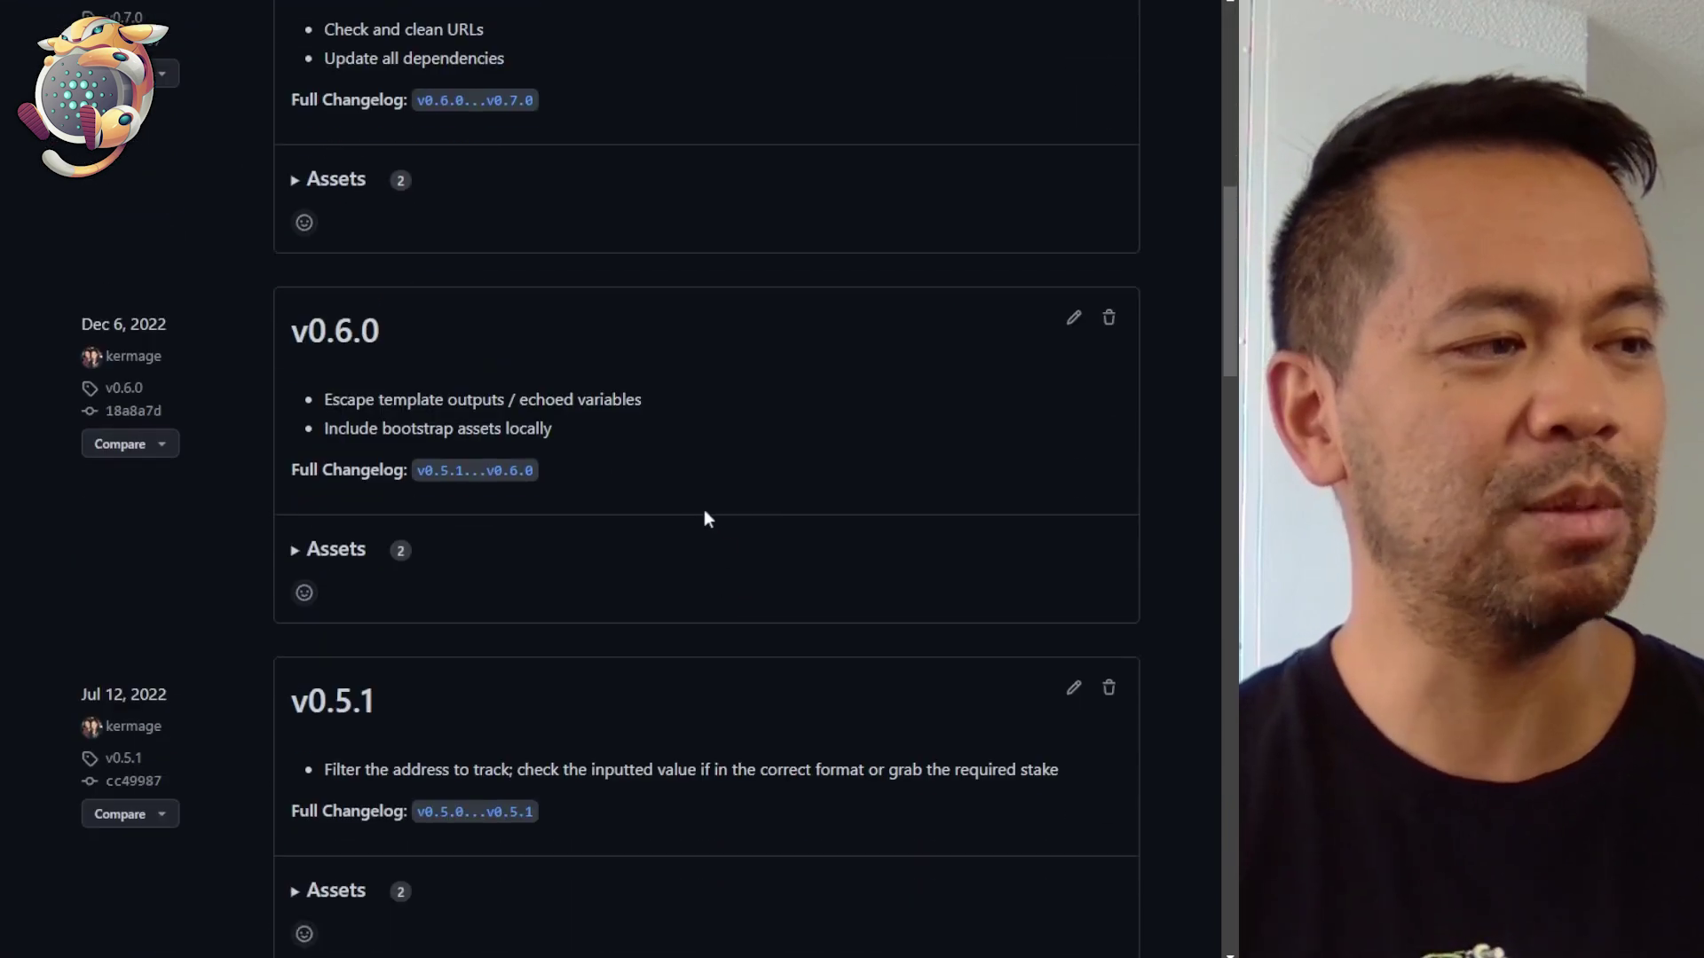
scroll(674, 511, up, 1)
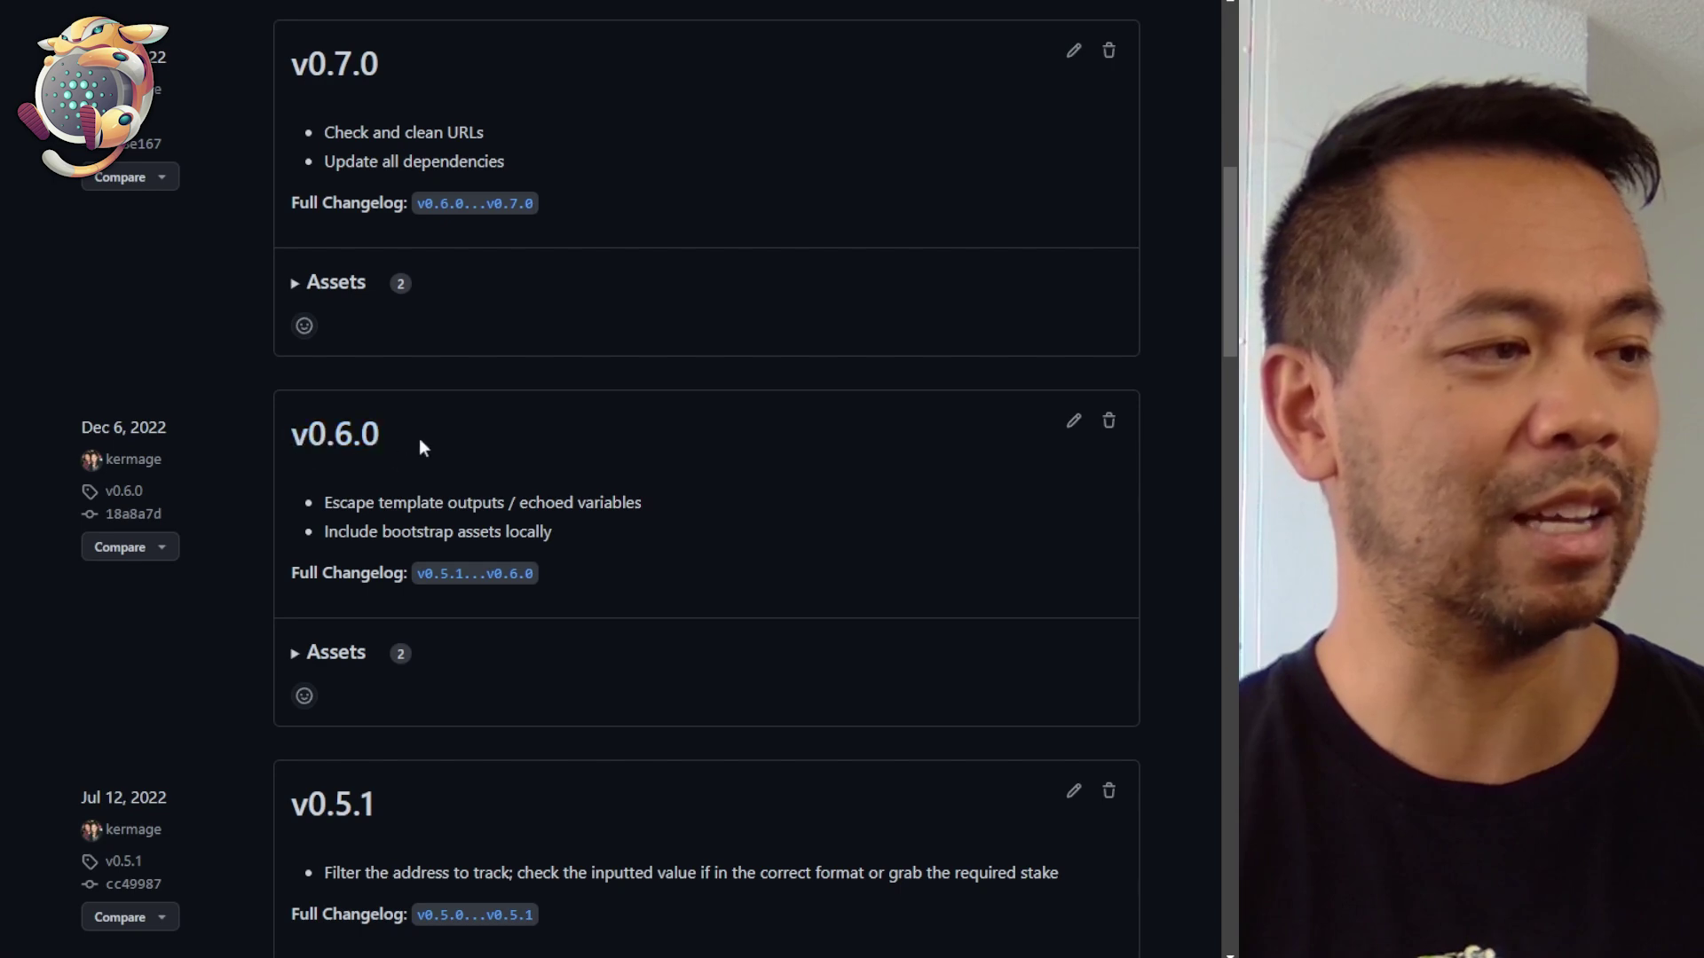
scroll(404, 463, up, 1)
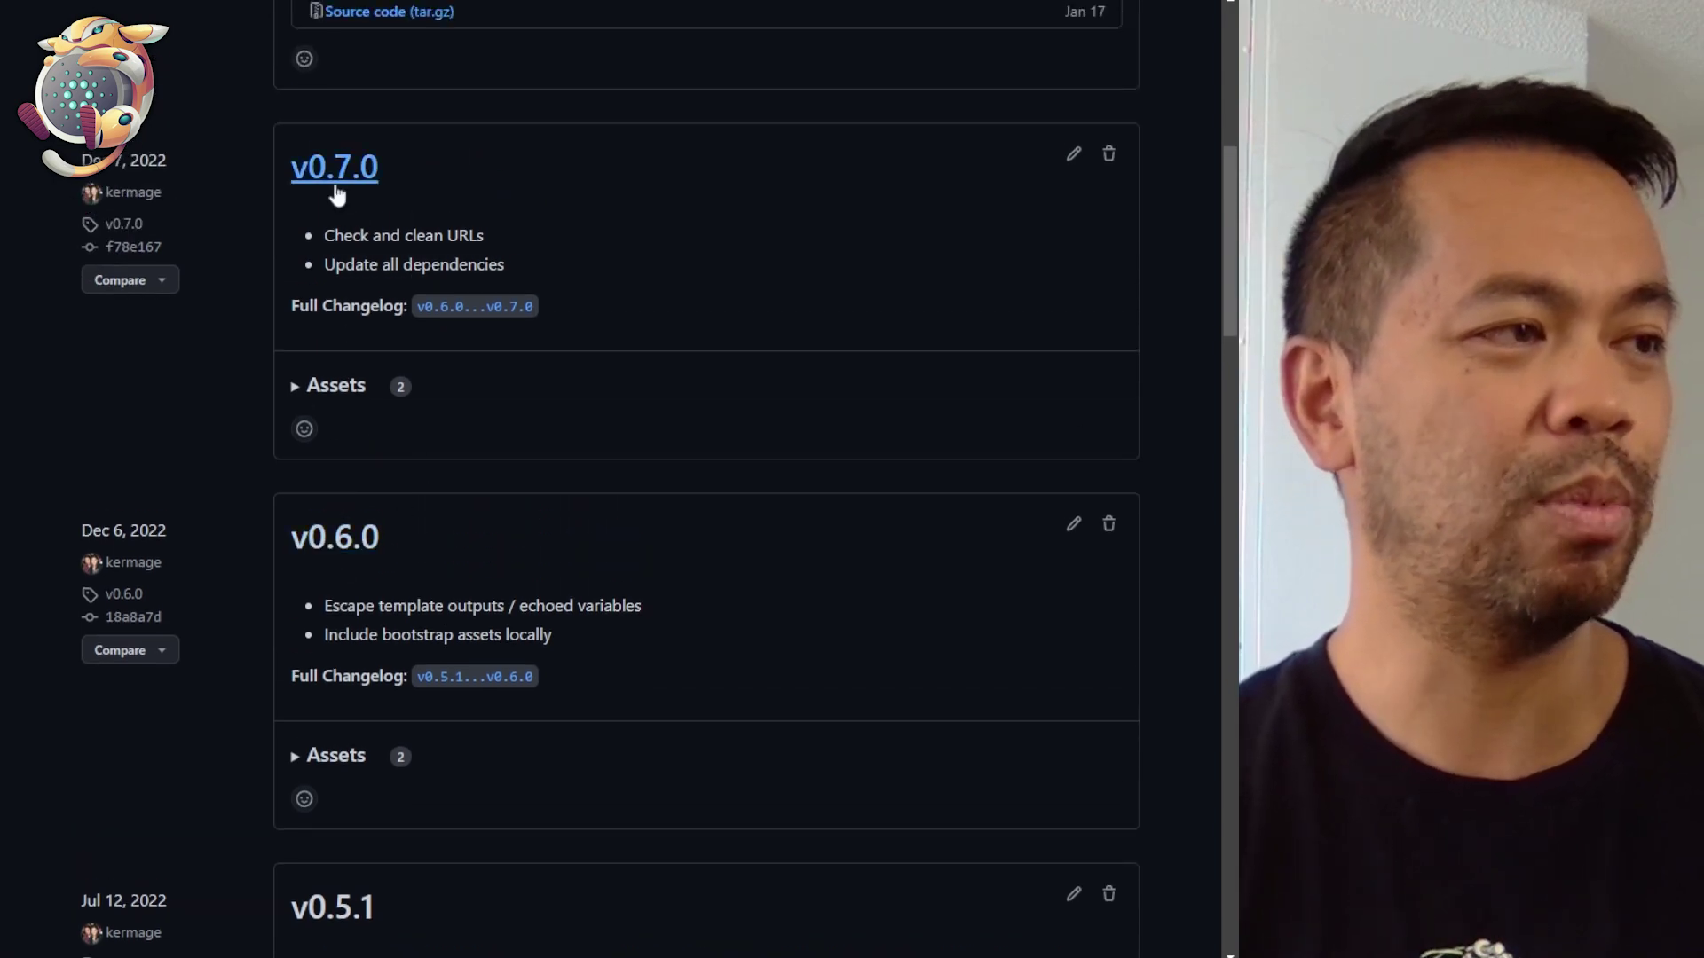
scroll(426, 249, up, 6)
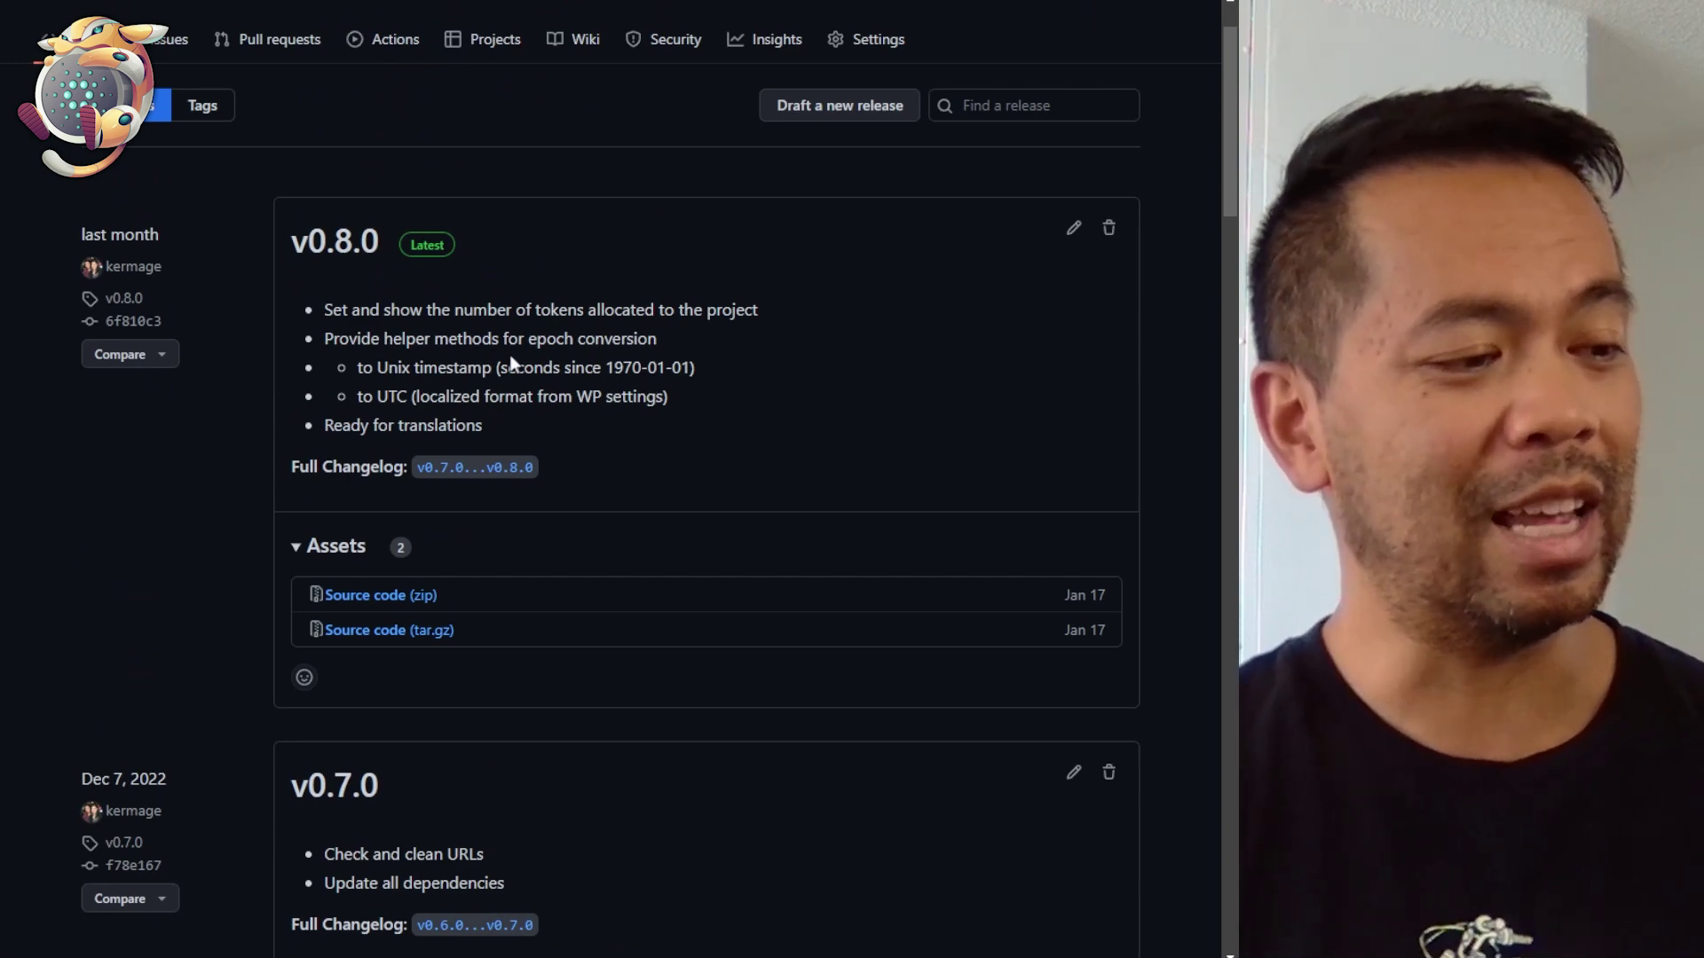
scroll(511, 360, down, 4)
scroll(546, 589, up, 2)
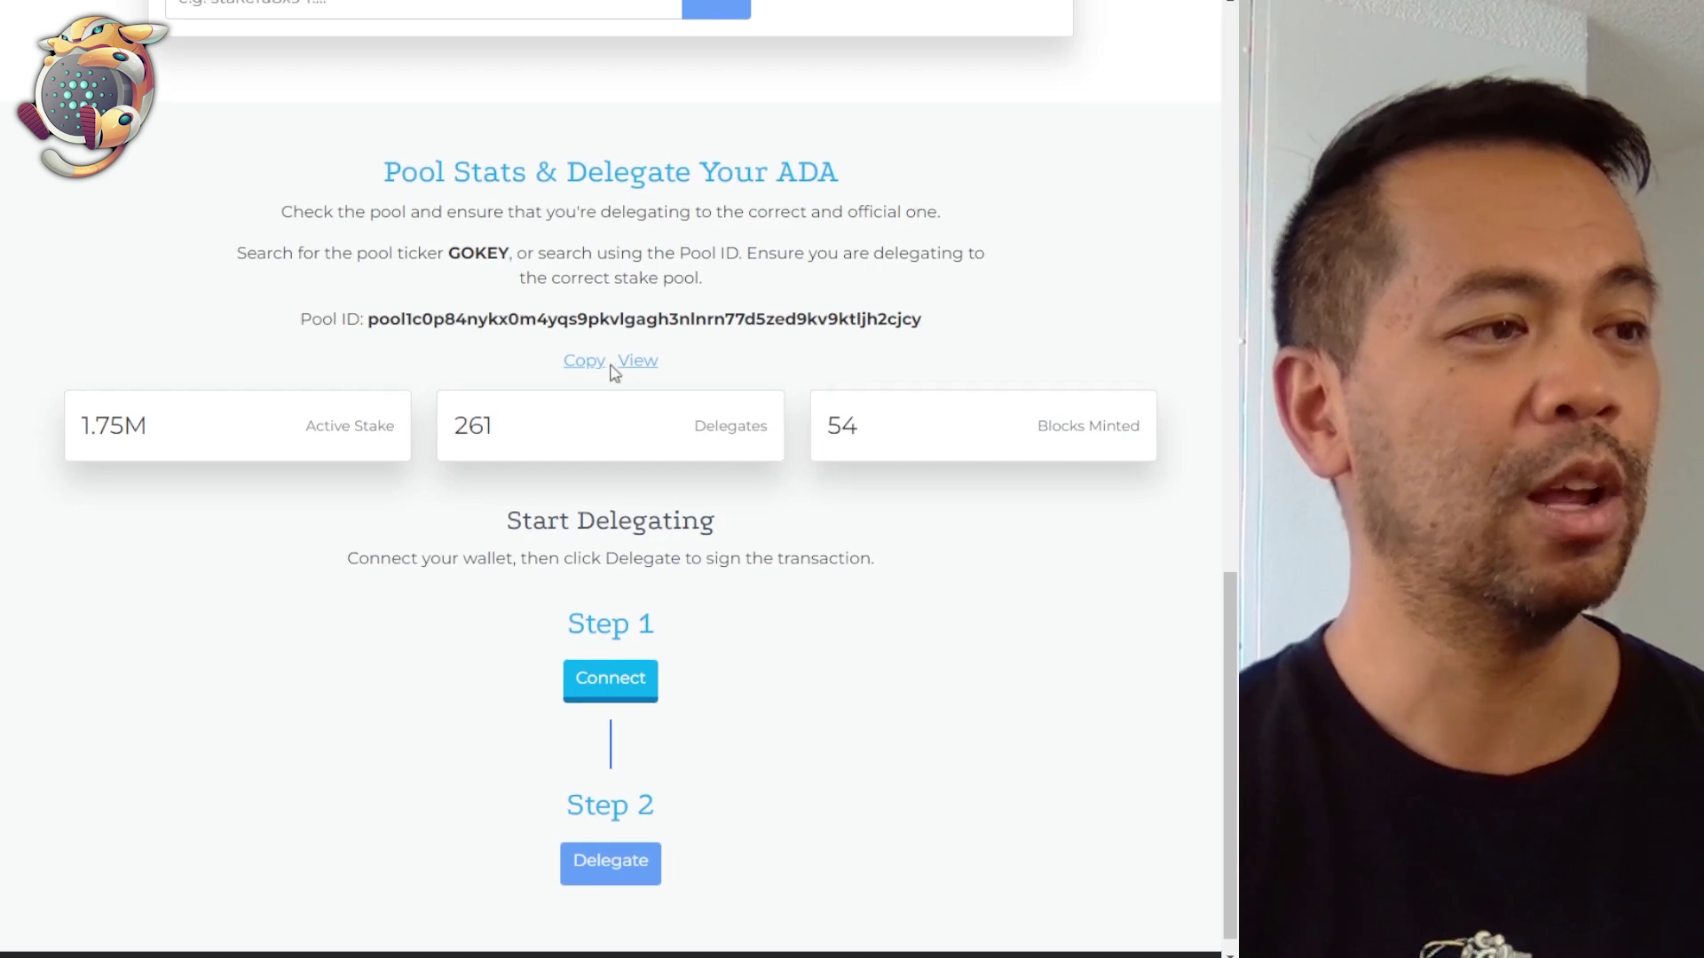
Scroll the GoKey site to its ISPO hero and Rewards Calculator estimator section.
scroll(621, 390, up, 10)
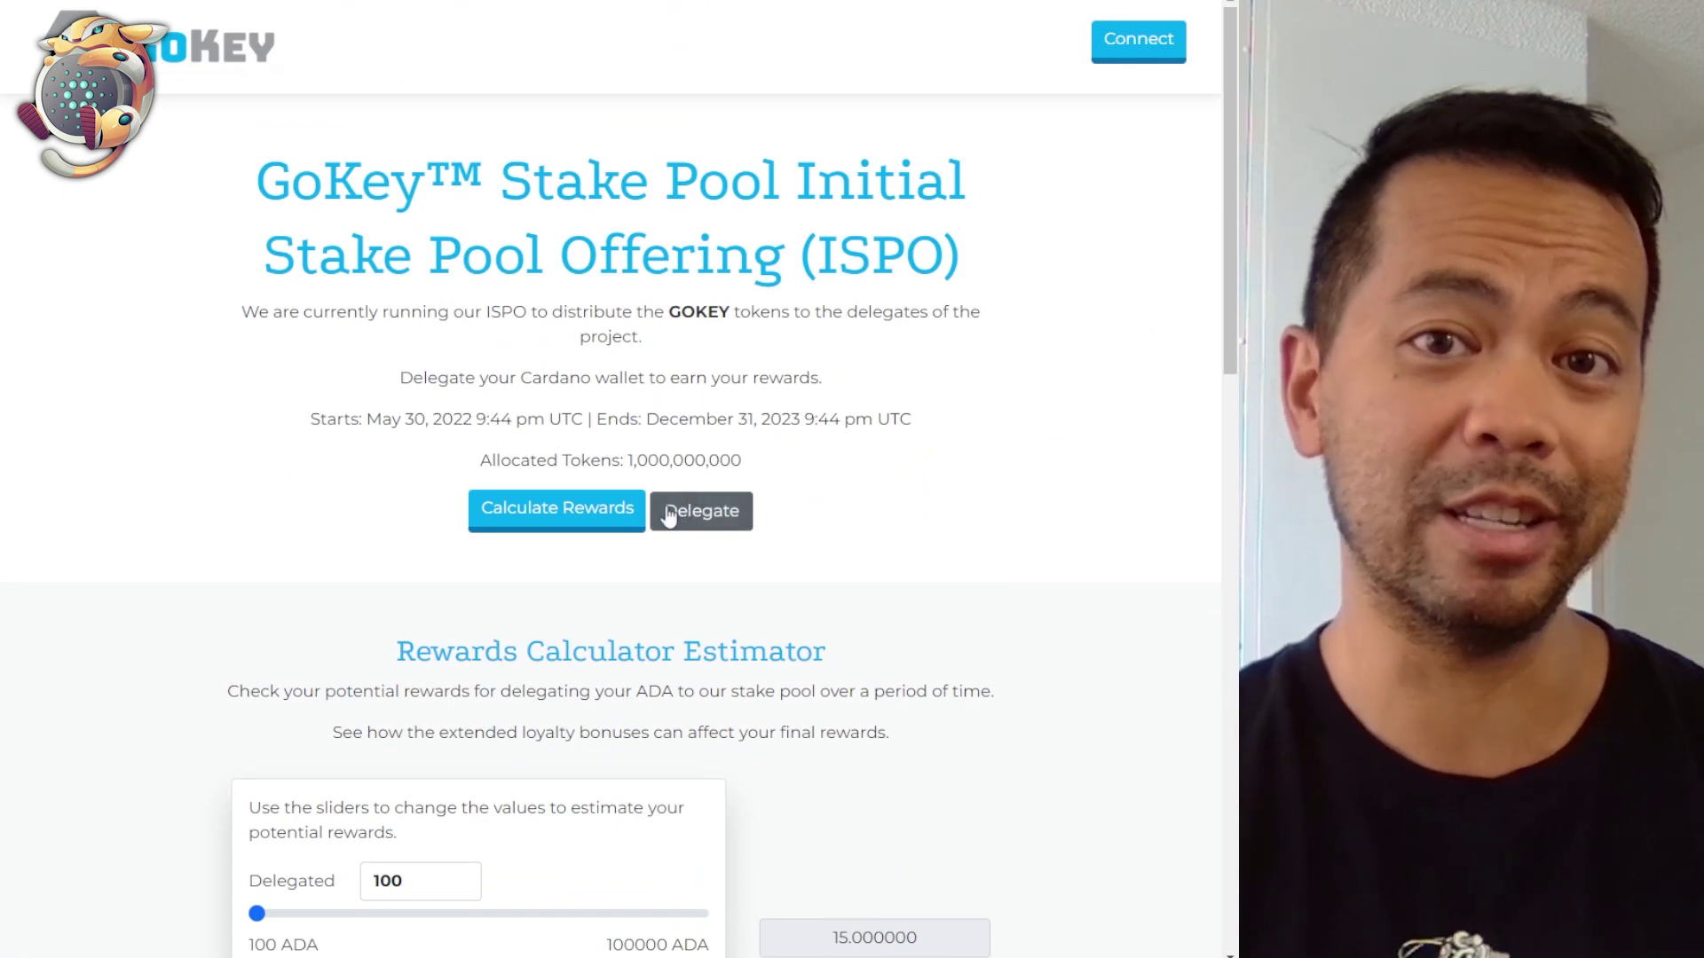
scroll(792, 494, down, 1)
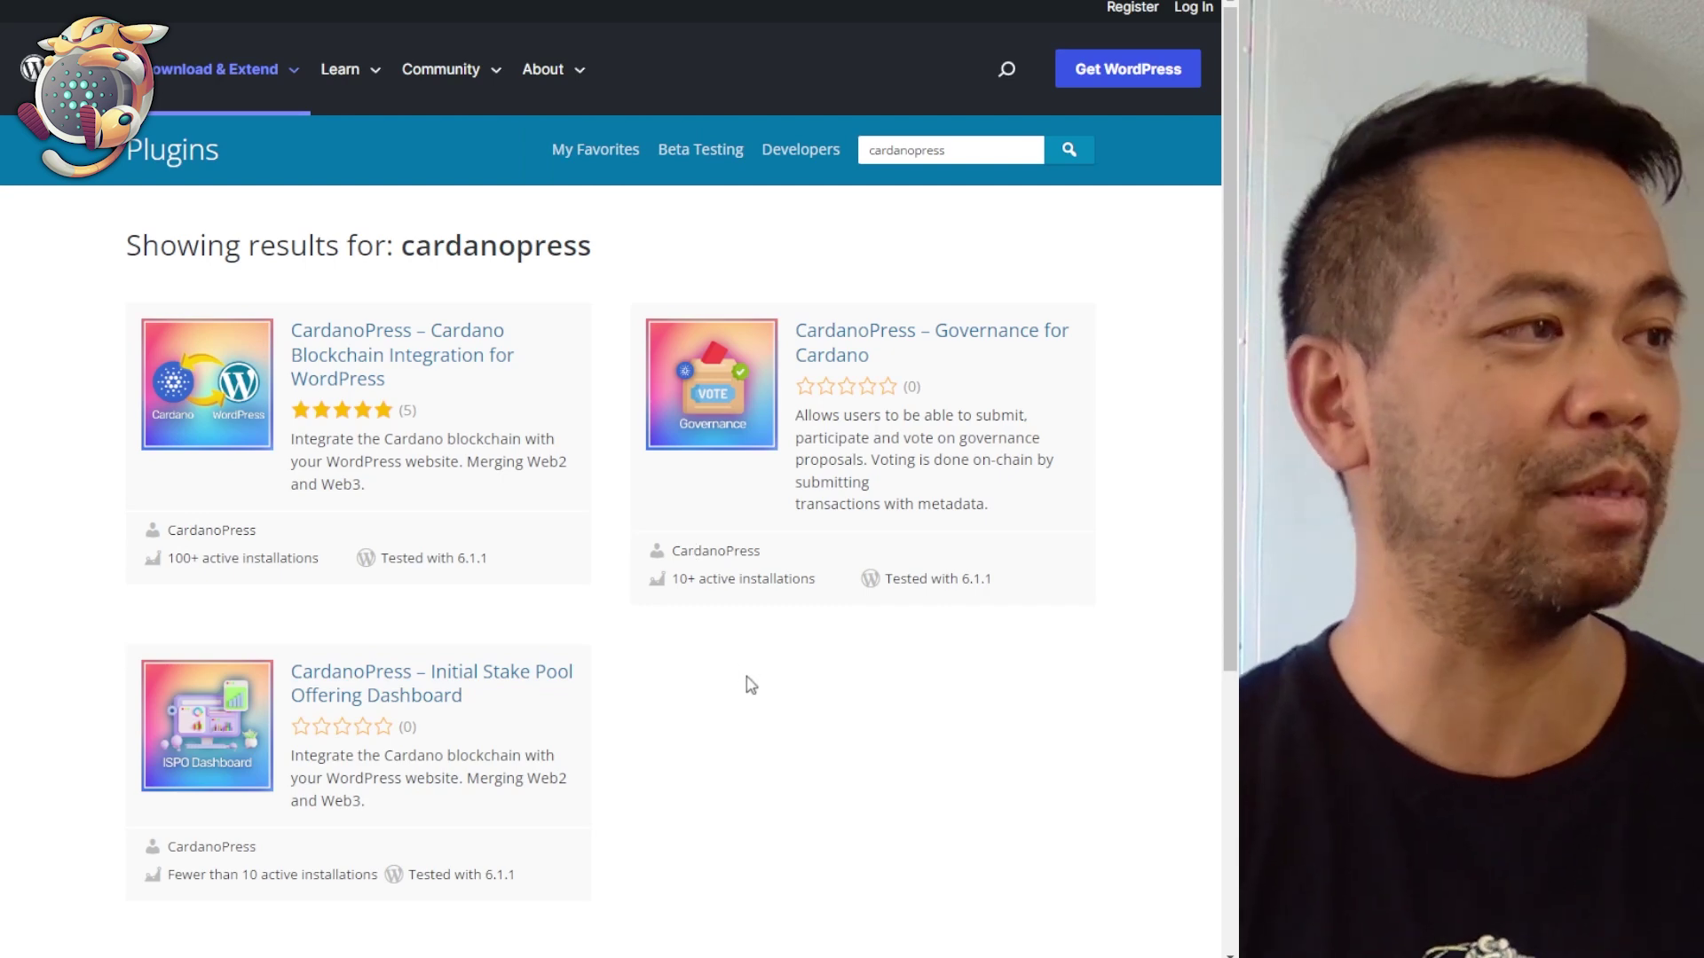
Open the Initial Stake Pool Offering Dashboard plugin page from the cardanopress results and read its description.
scroll(382, 461, down, 1)
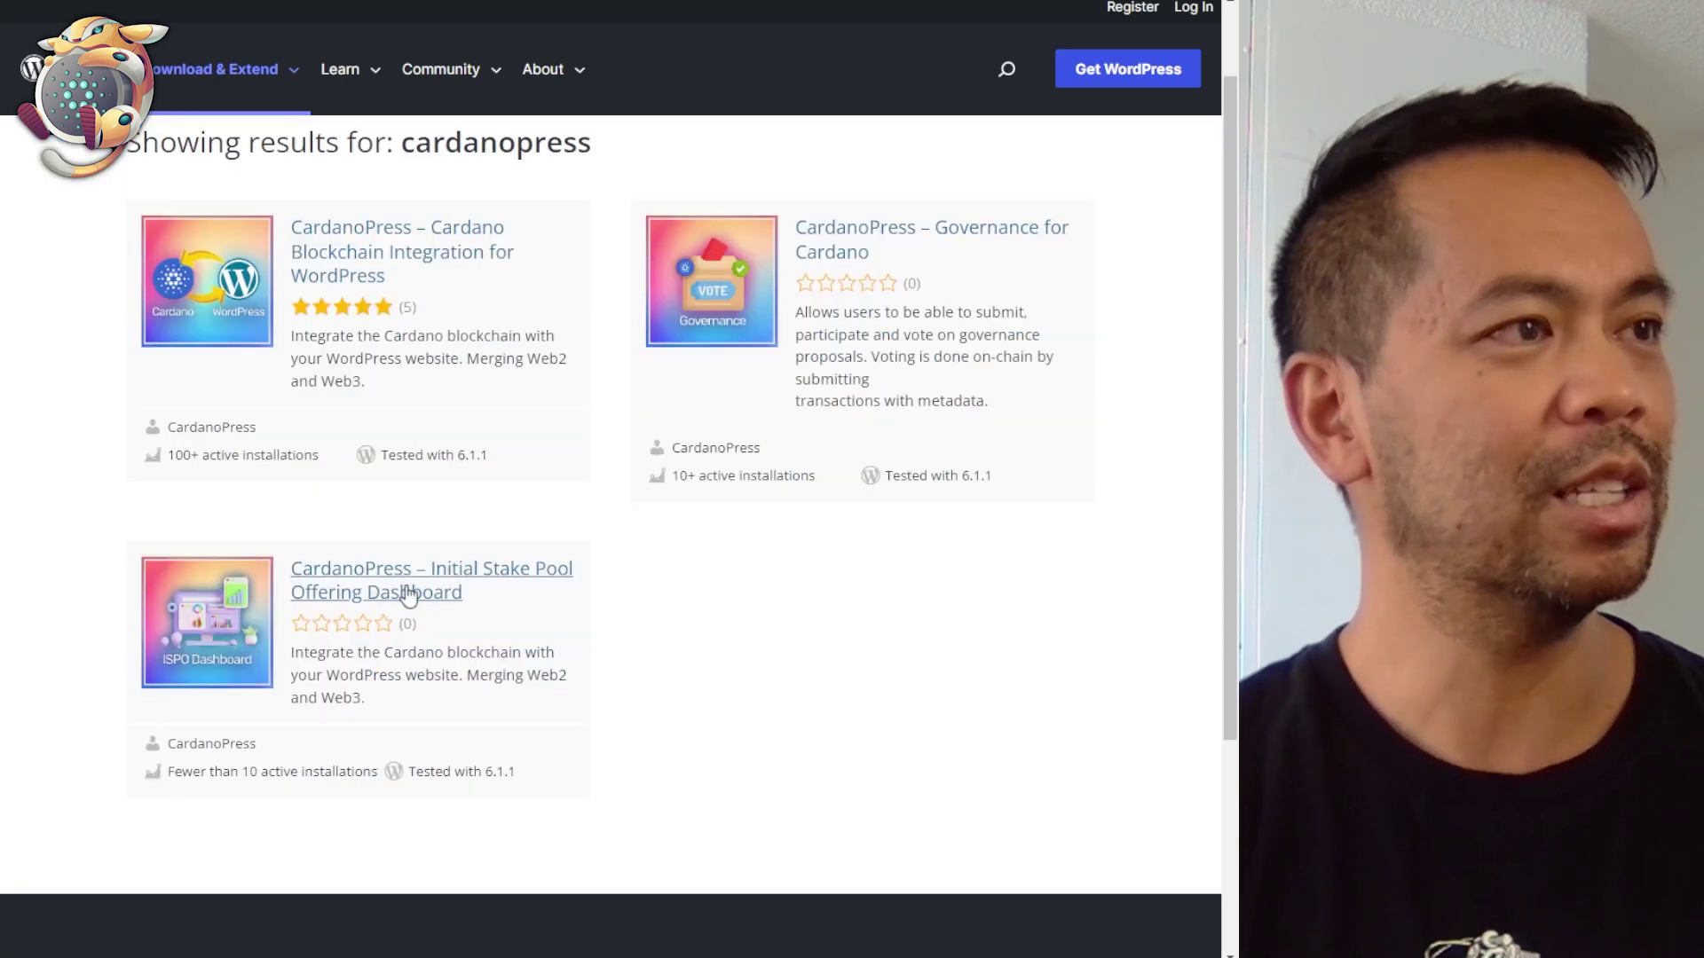
click(408, 594)
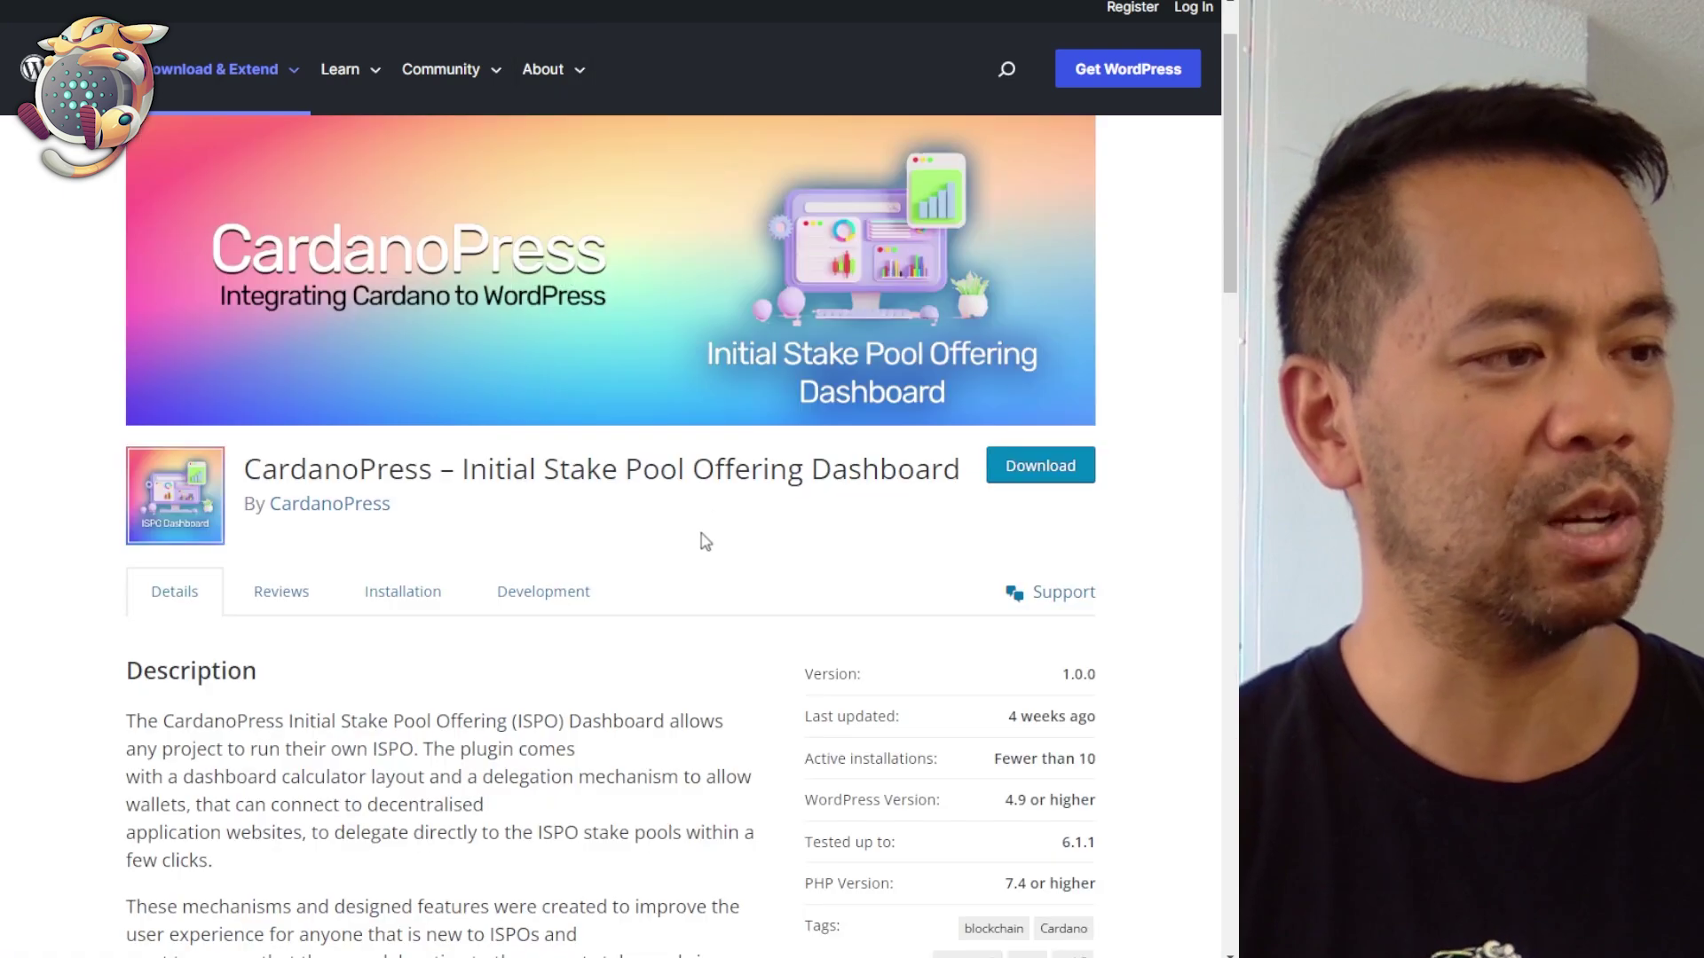
scroll(705, 541, down, 10)
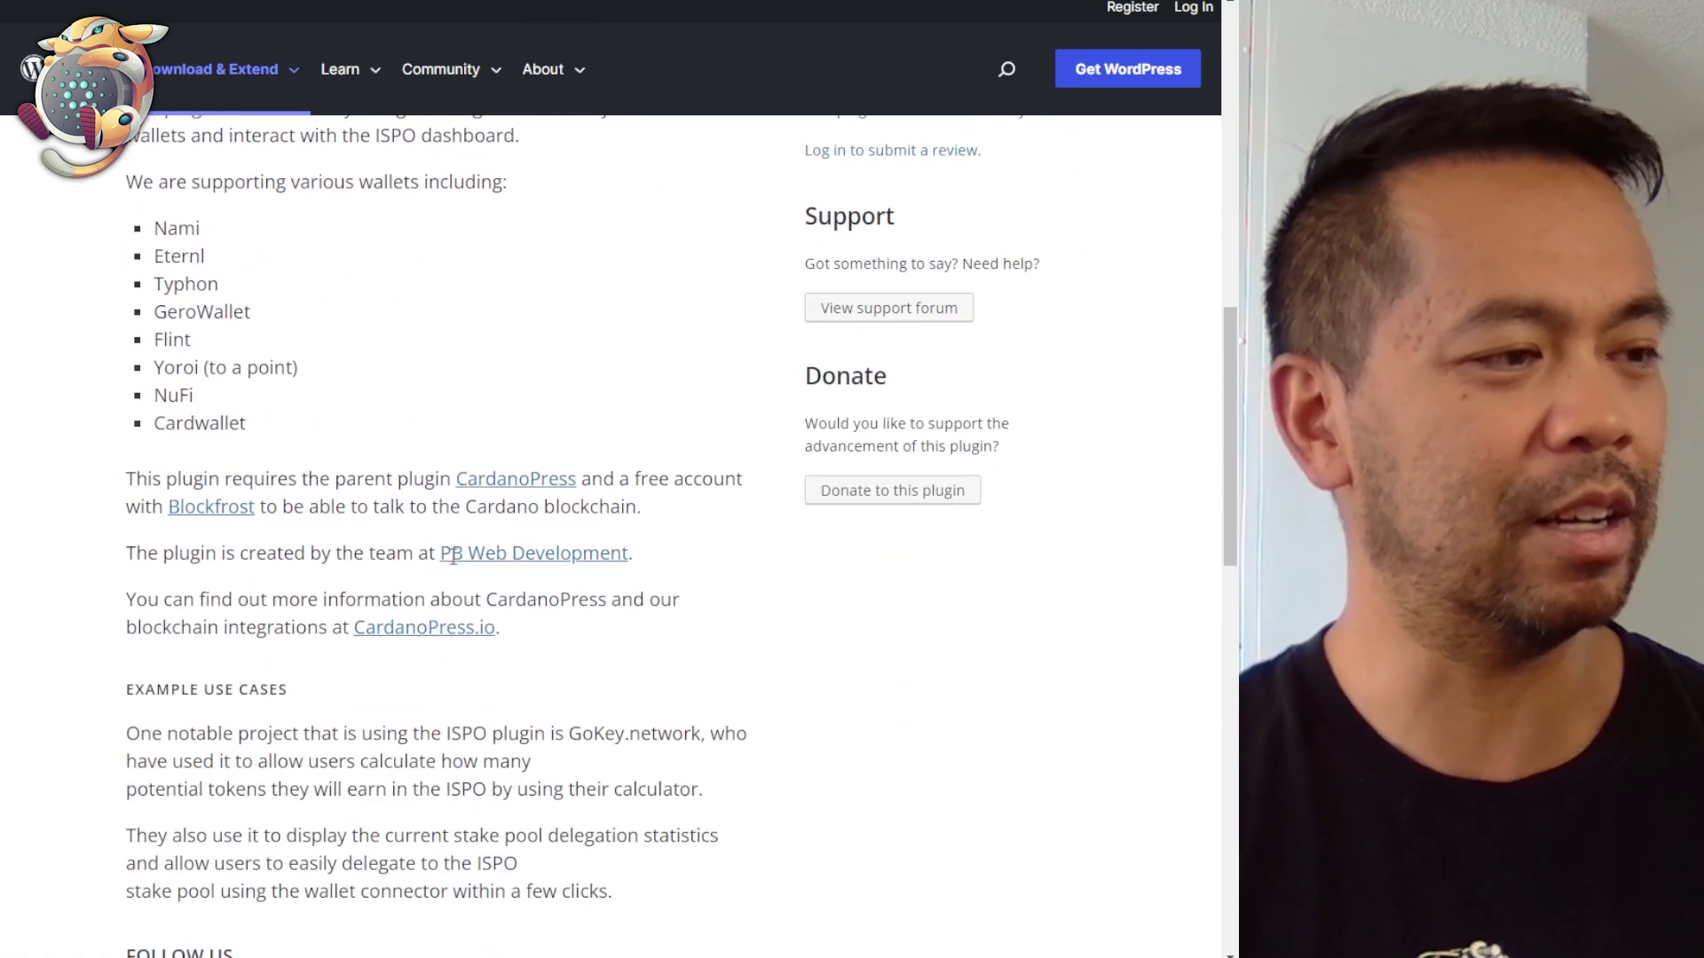
scroll(506, 610, down, 1)
scroll(519, 610, down, 2)
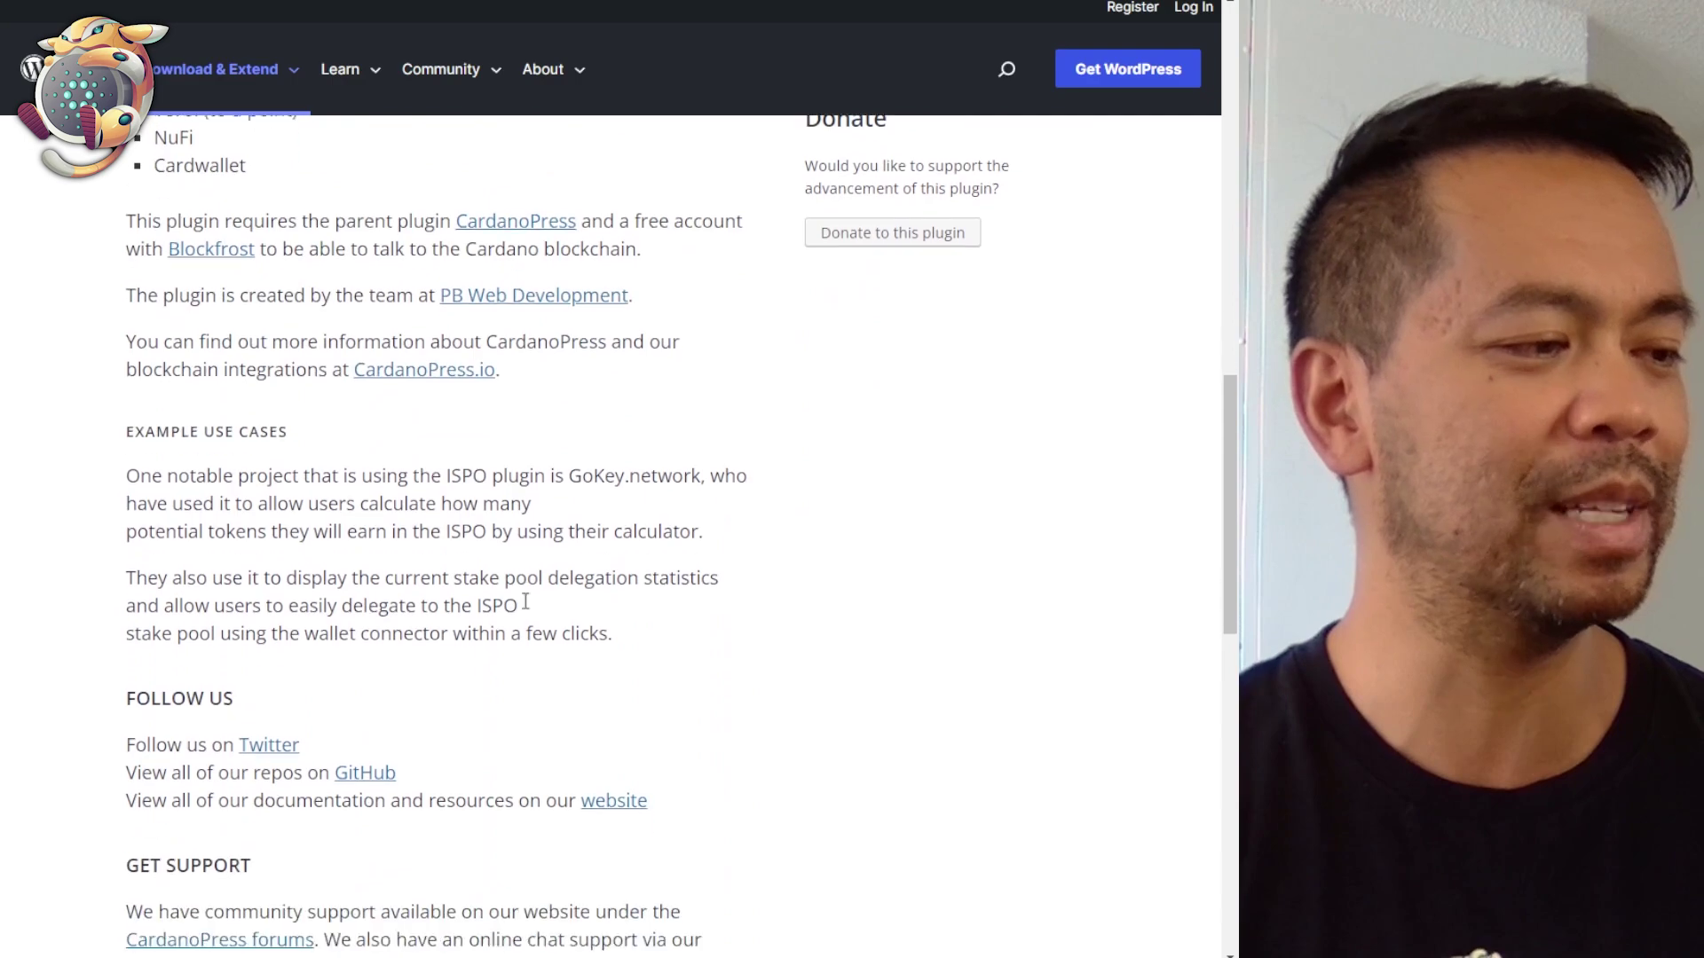
scroll(523, 609, down, 2)
scroll(497, 630, up, 10)
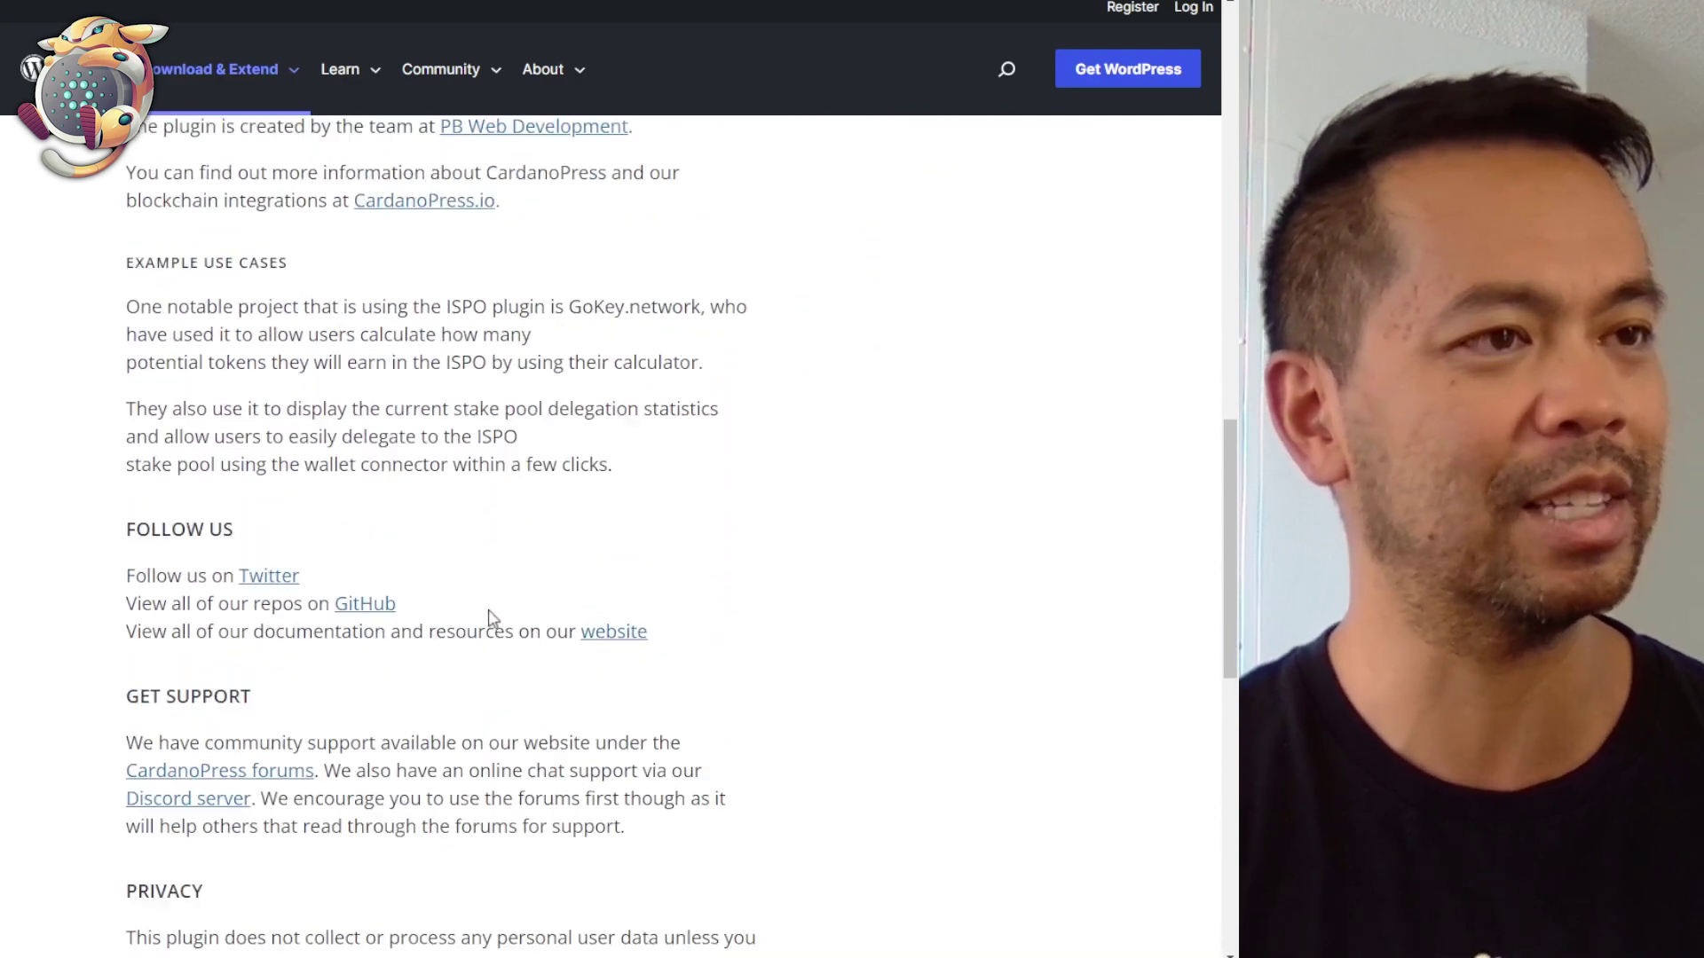
scroll(498, 618, up, 6)
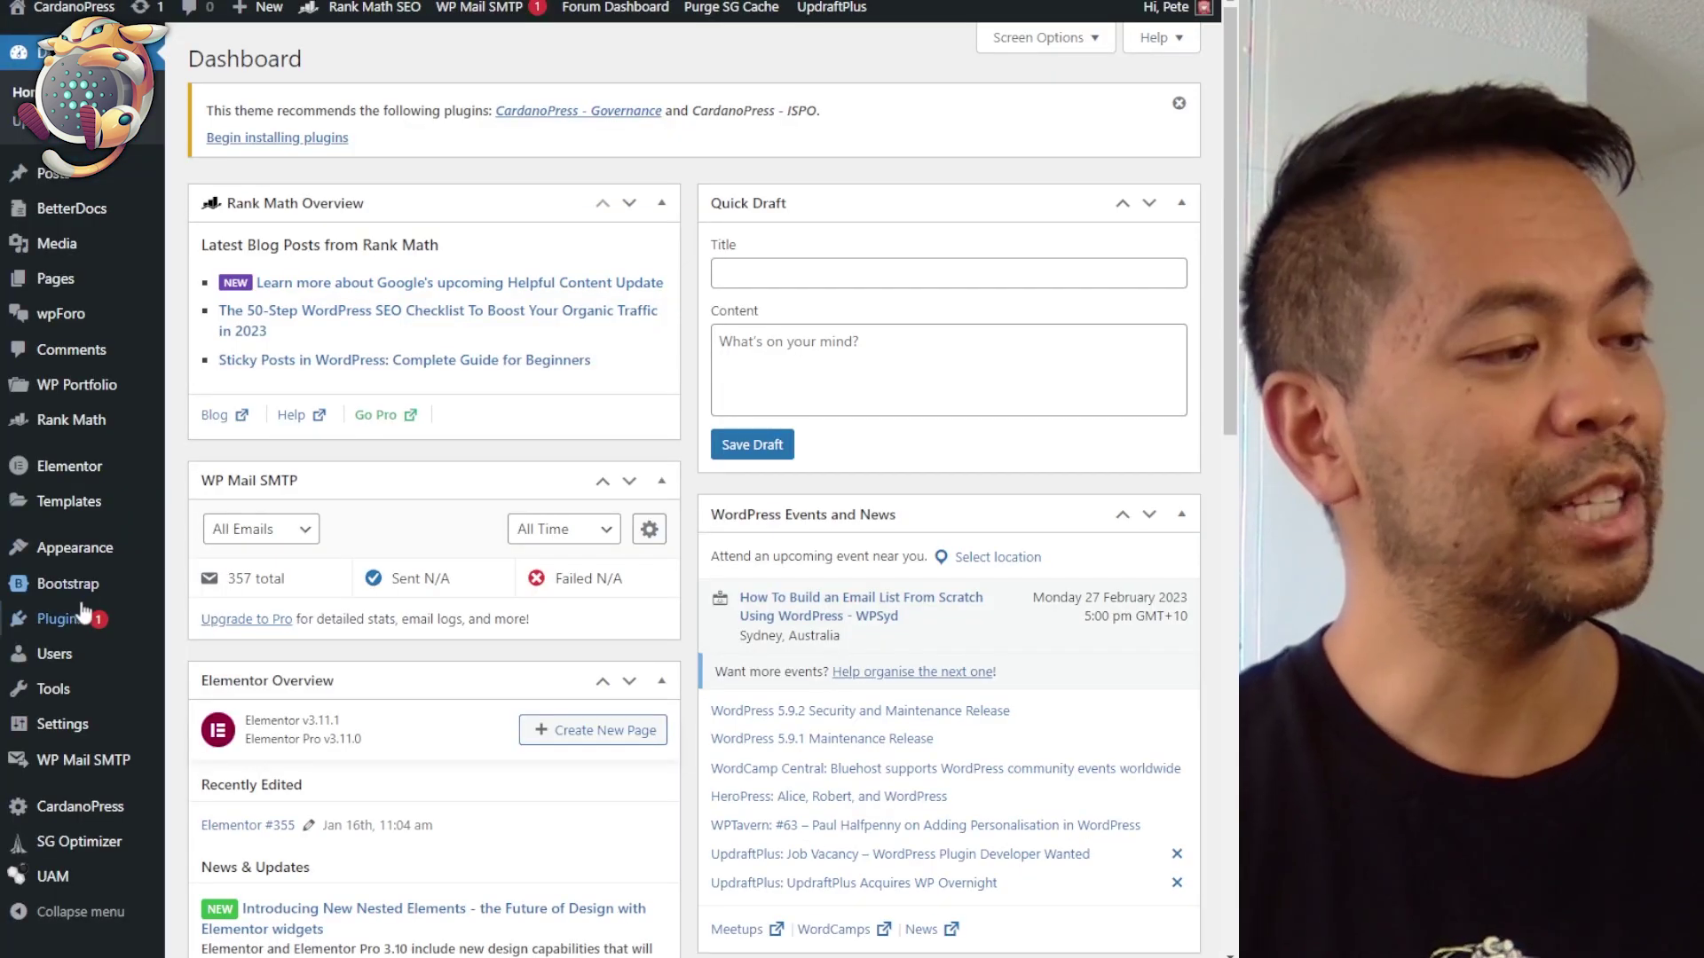
Search 'cardanopress', install and activate the ISPO Dashboard plugin, then go to CardanoPress > ISPO Settings.
mouse_move(64, 632)
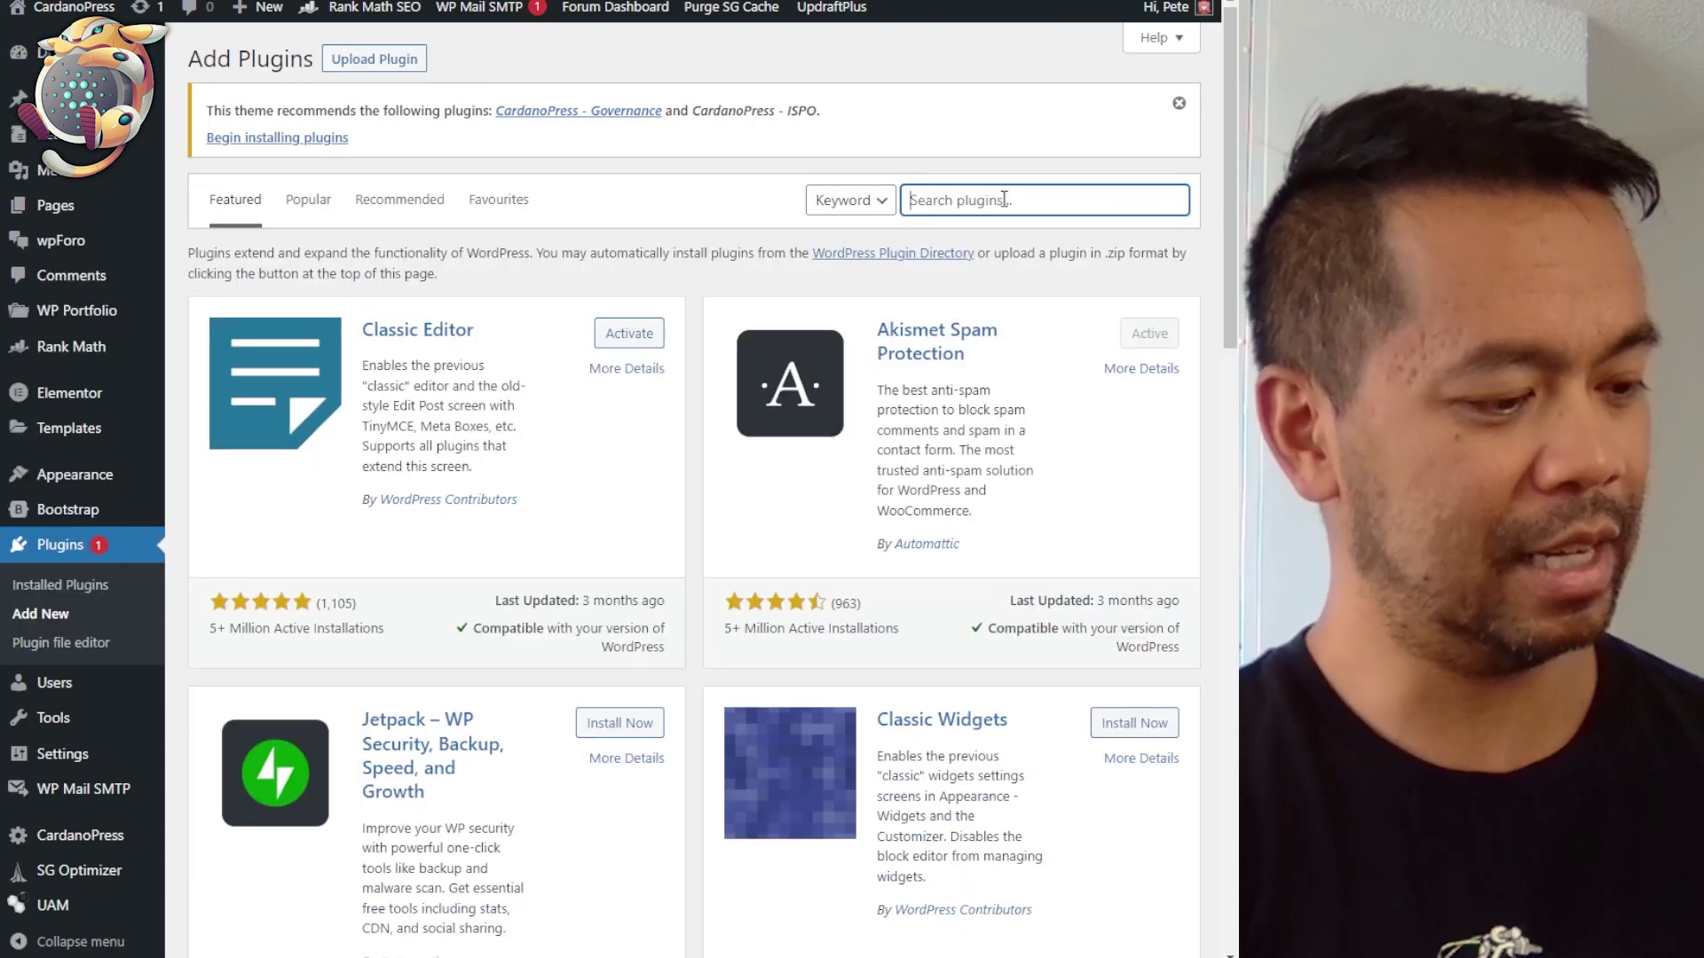
text(cardanopress)
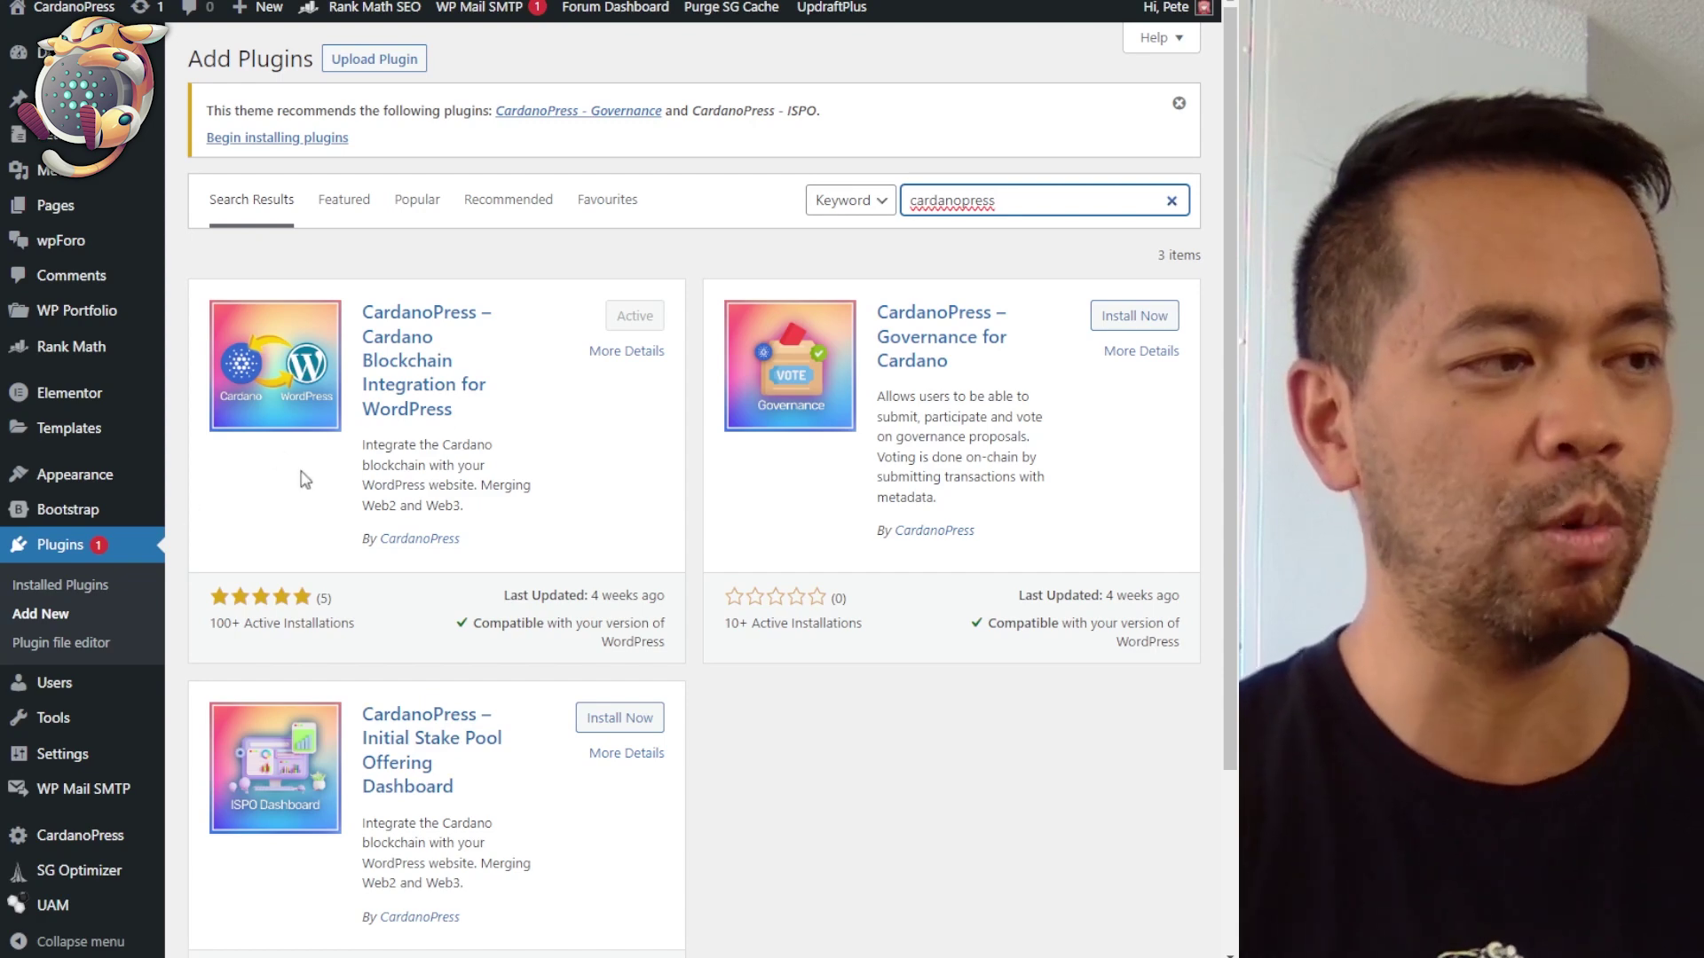
click(636, 718)
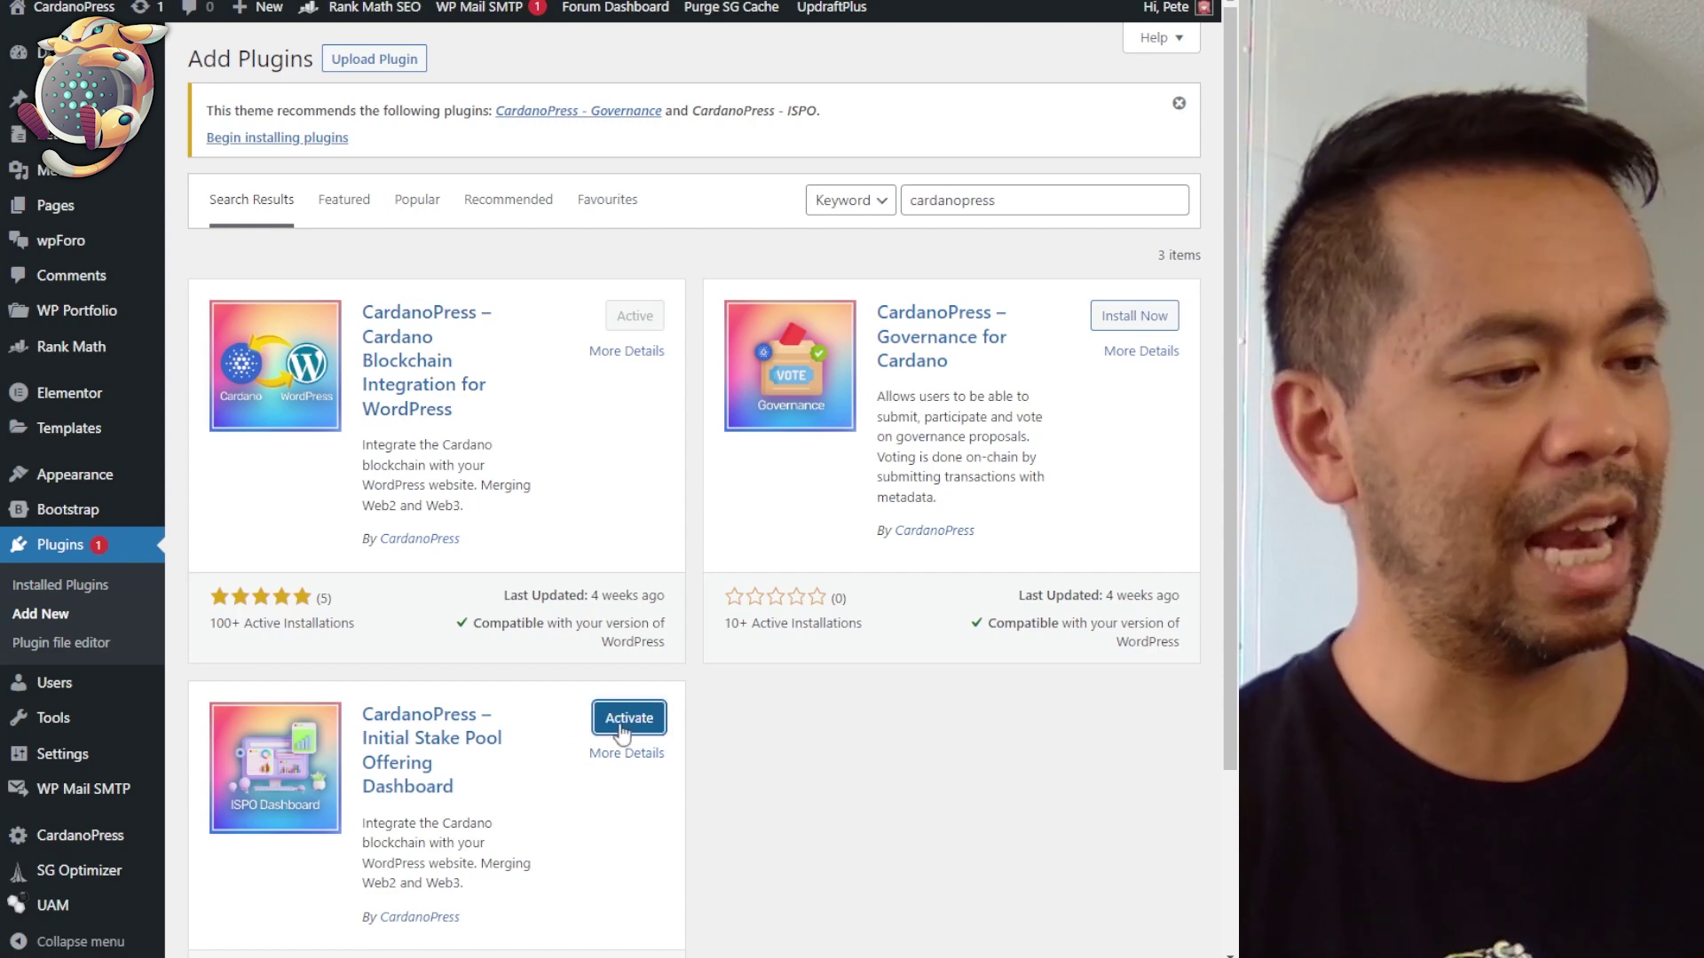
scroll(337, 786, down, 3)
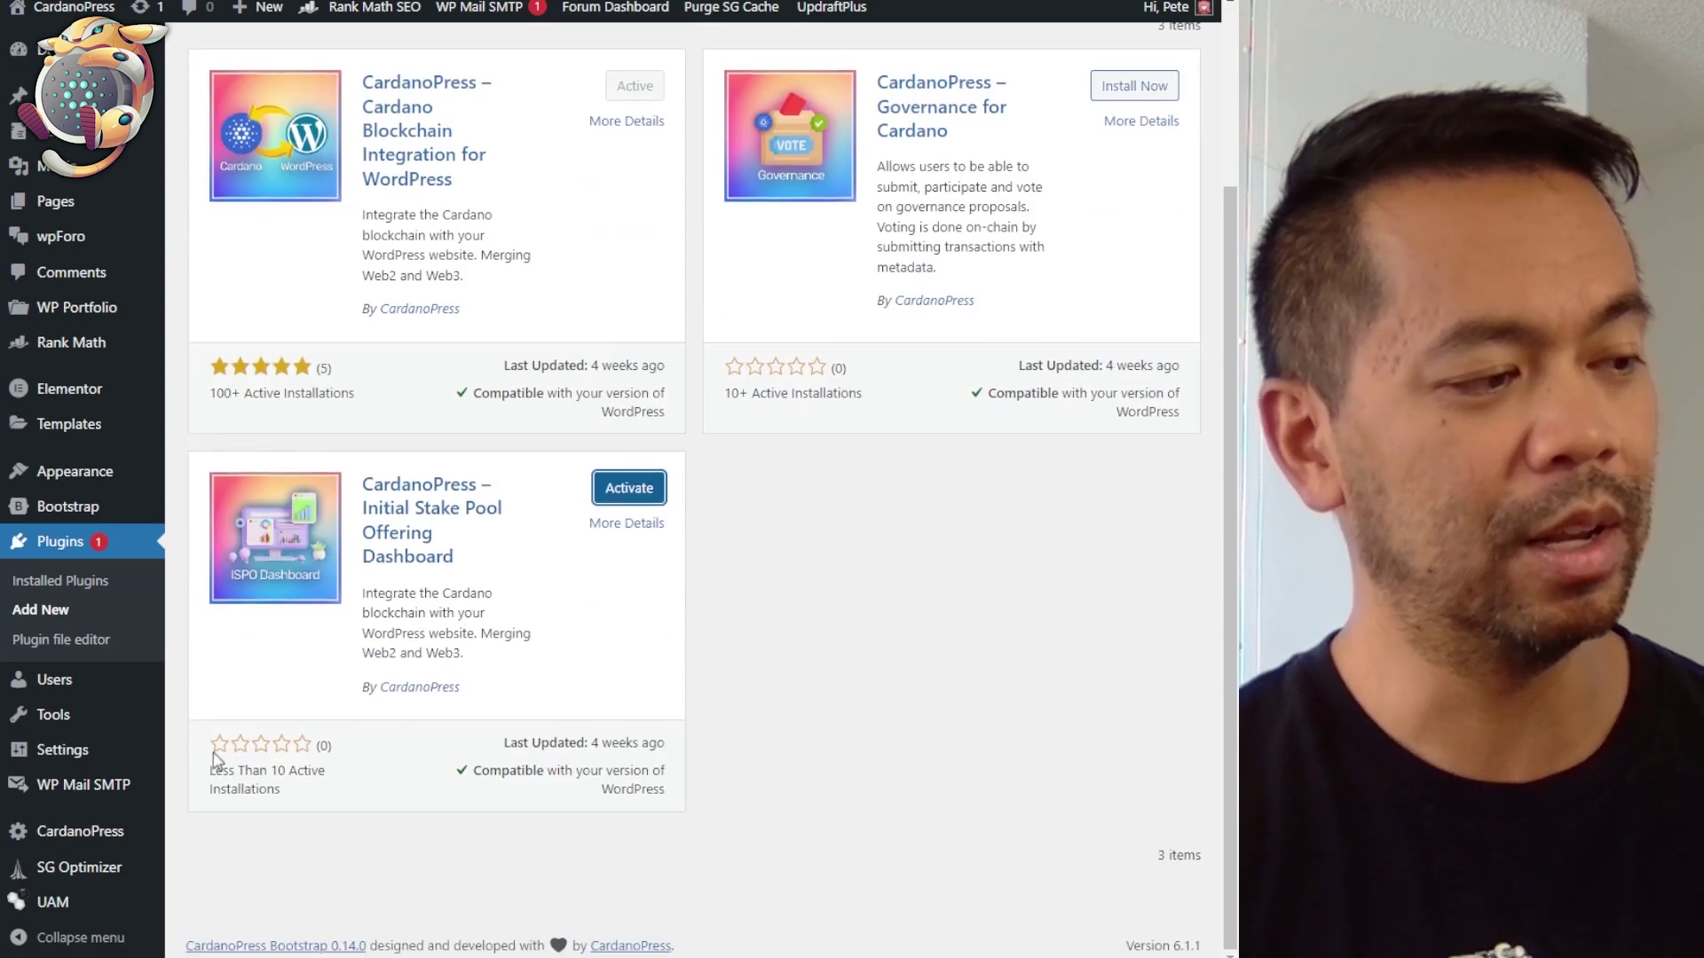
mouse_move(89, 839)
click(225, 869)
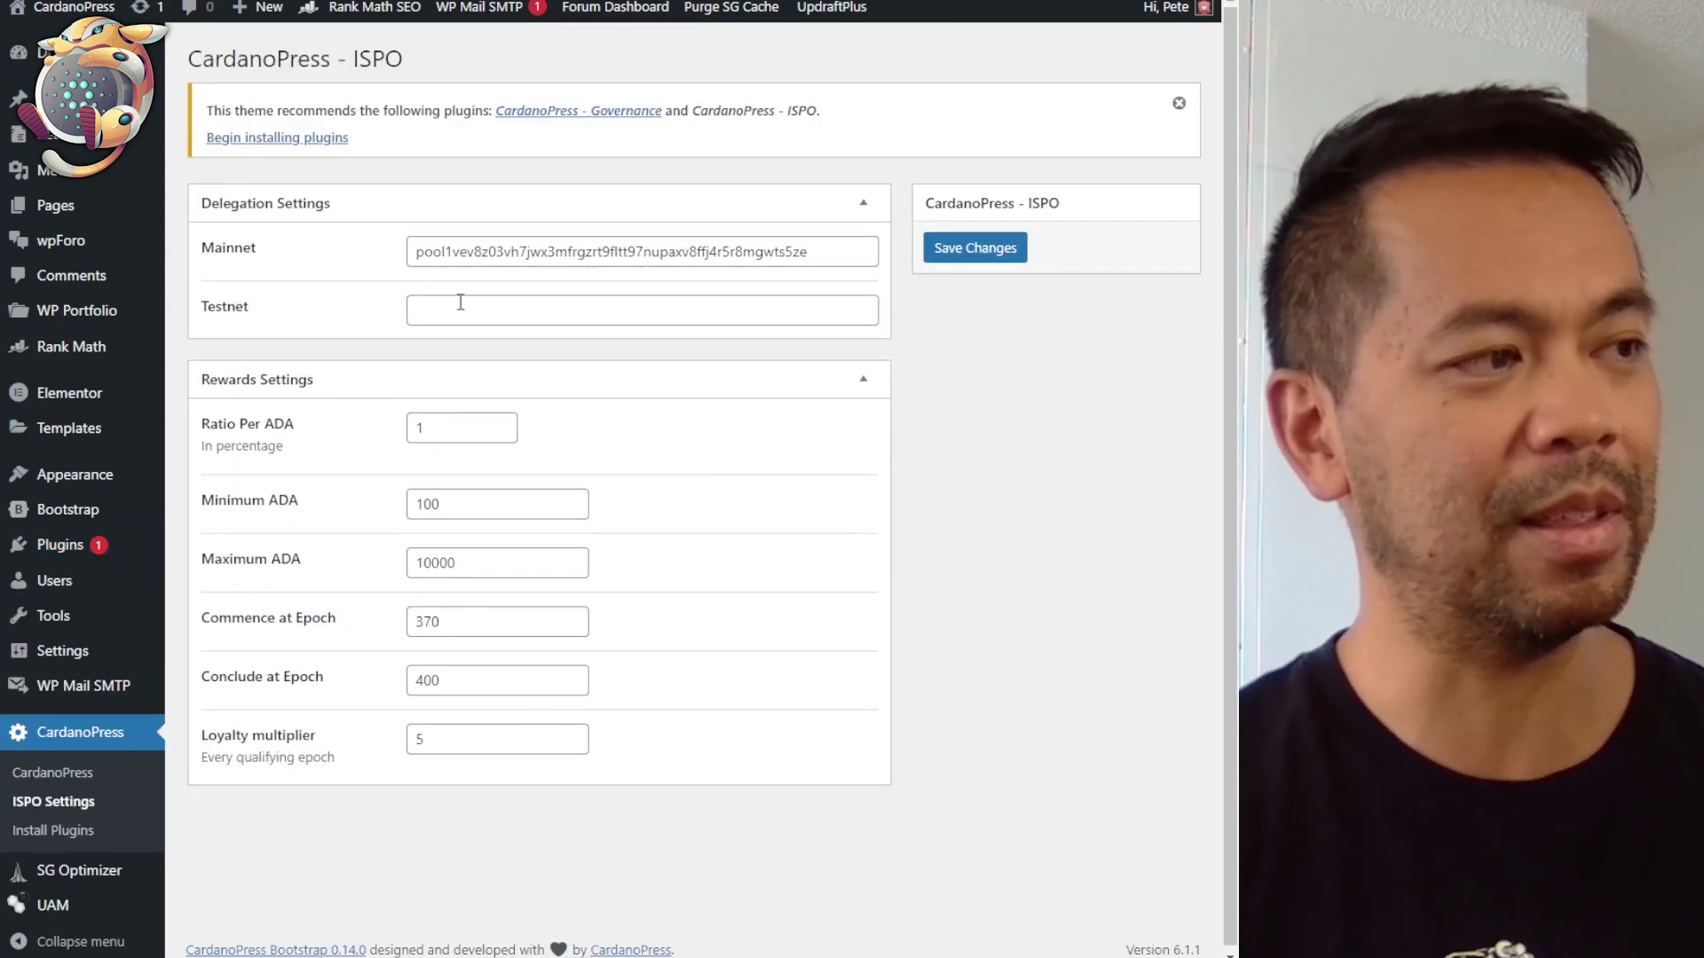
drag(421, 248, 825, 238)
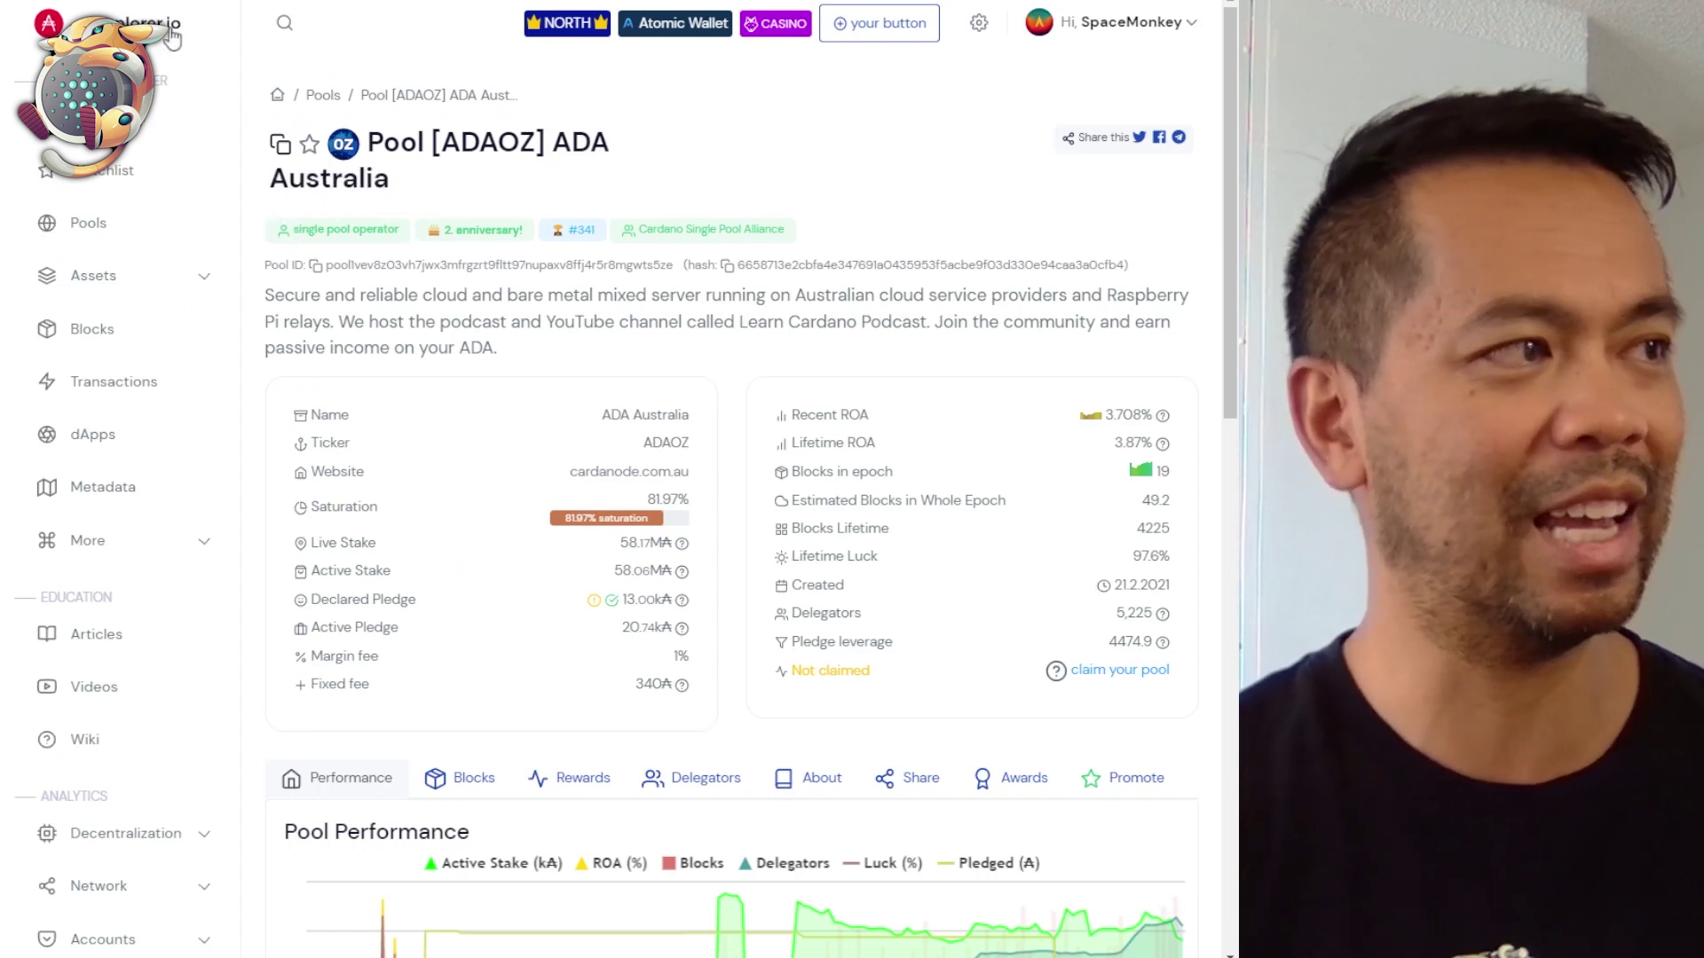
click(316, 265)
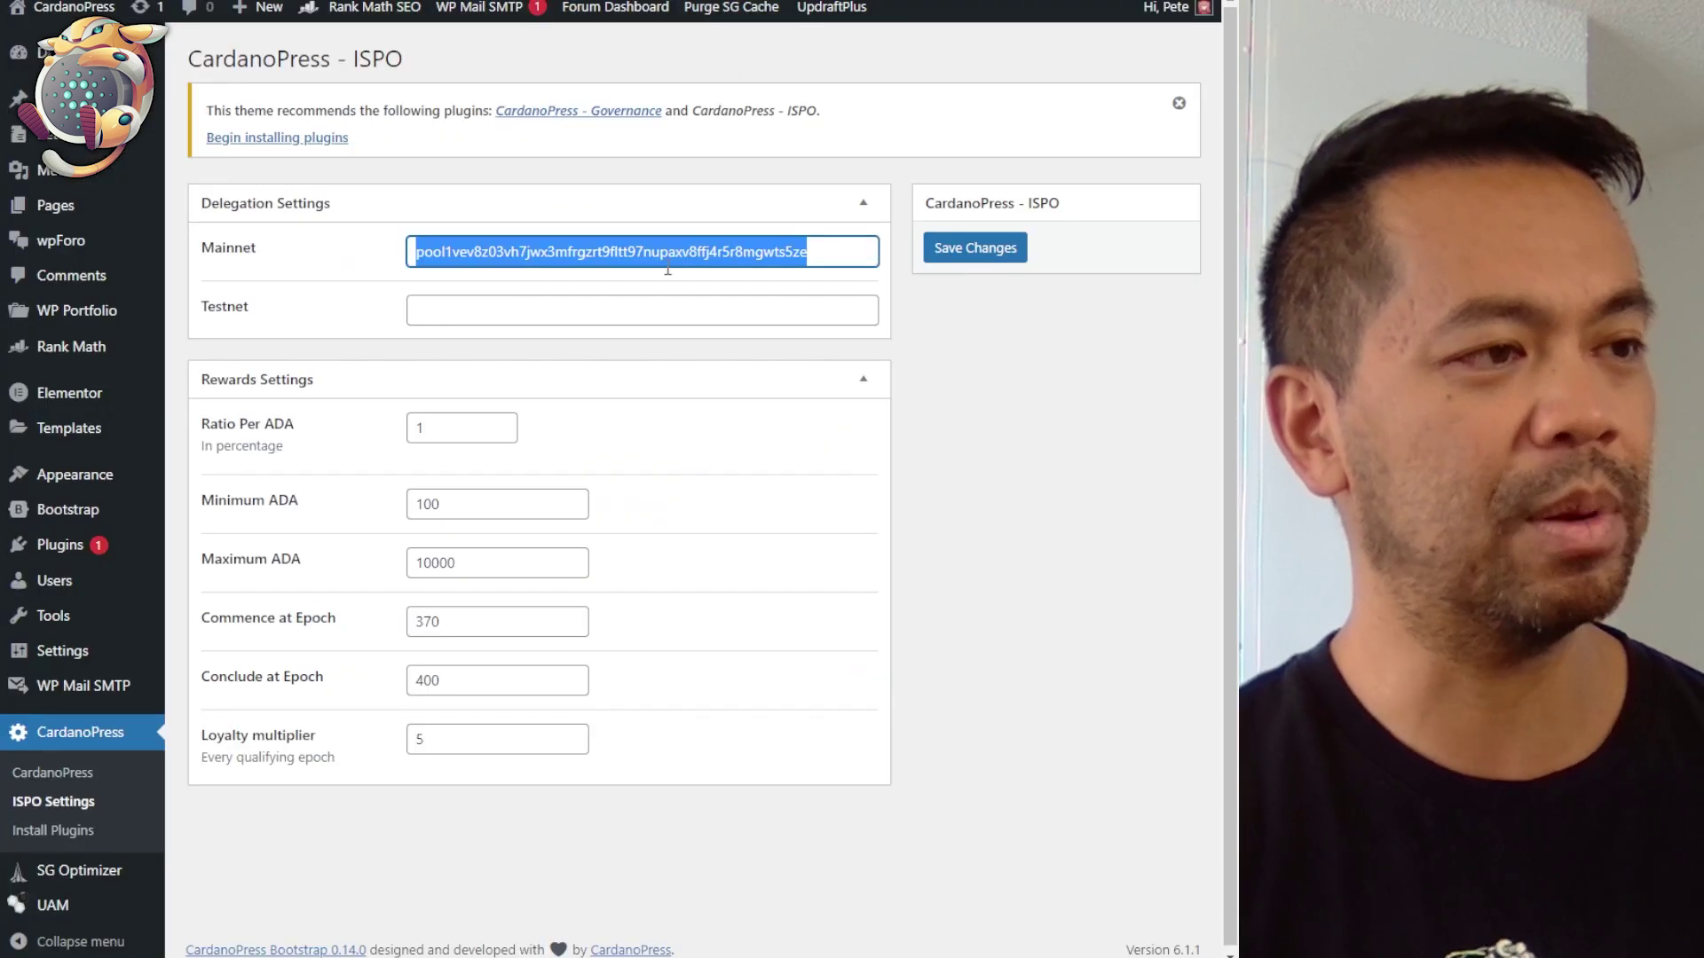
click(668, 257)
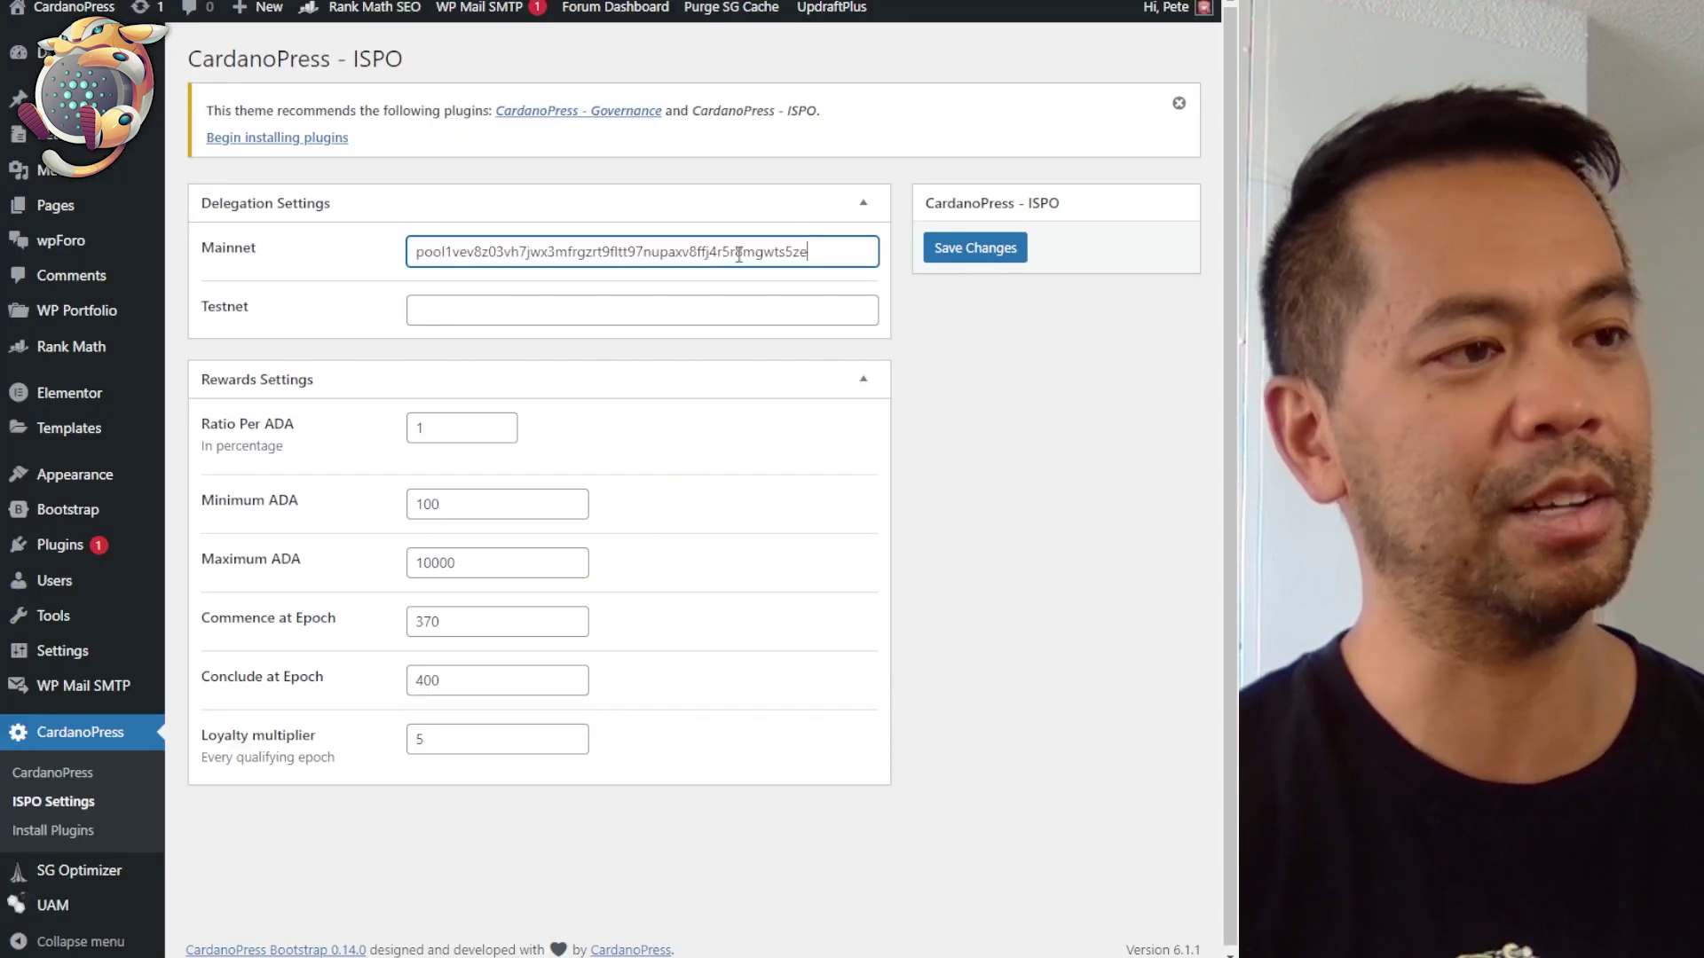
click(532, 310)
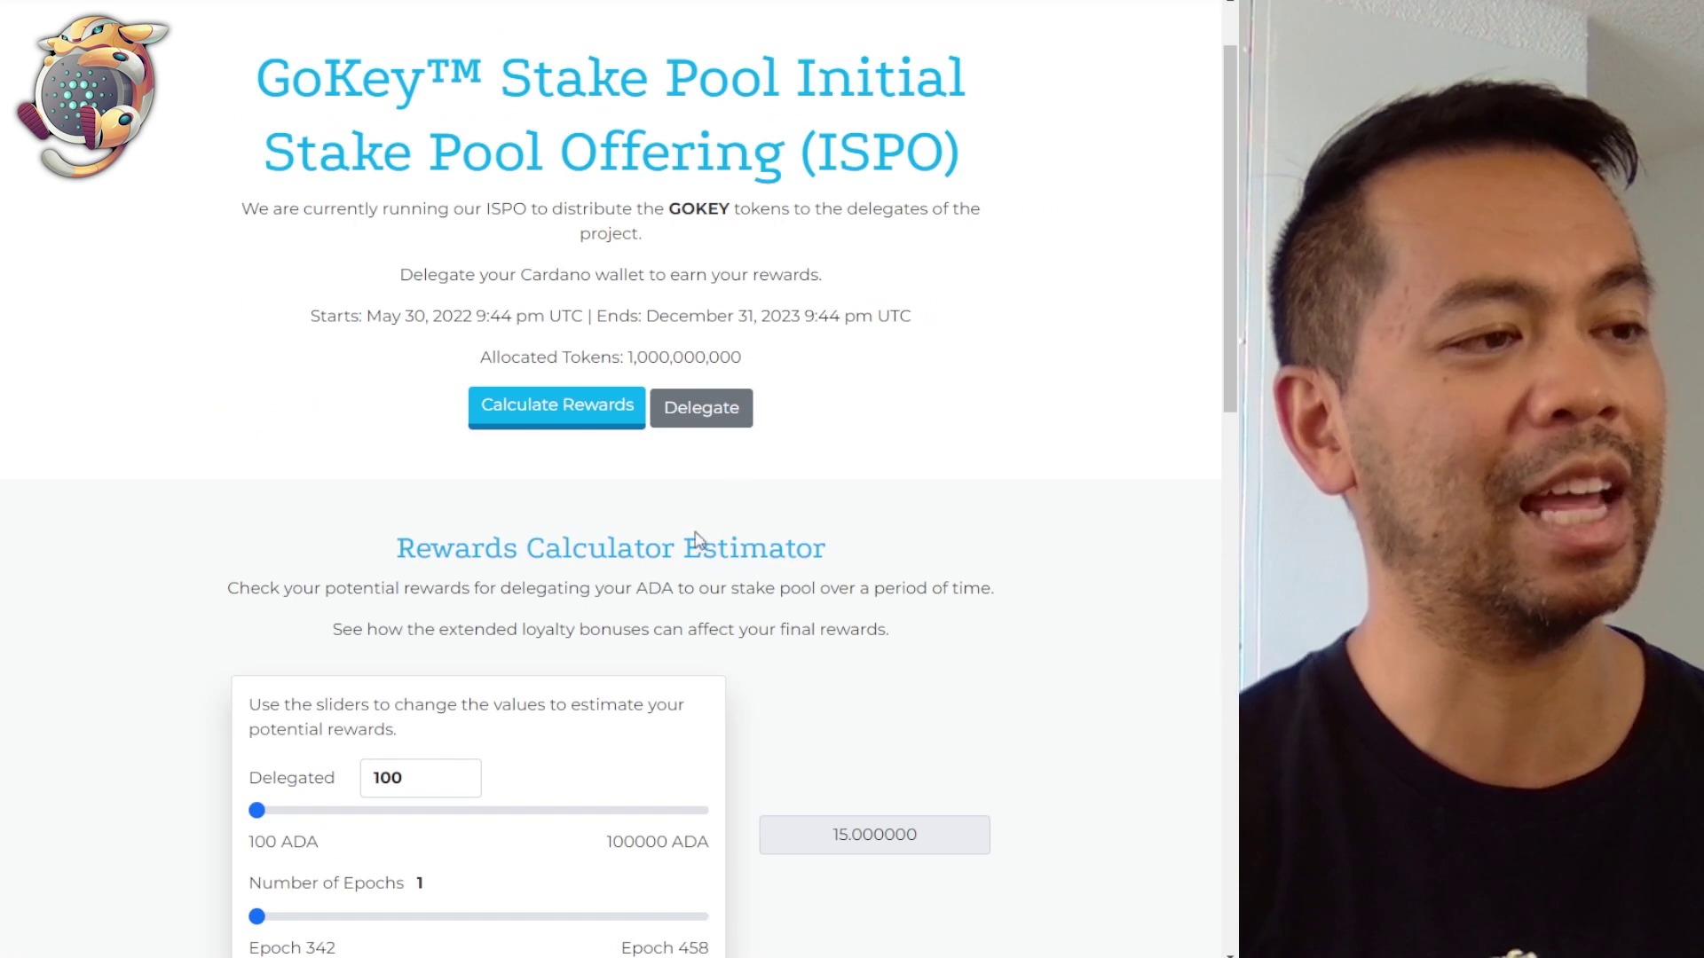
Set Maximum ADA 100000 and loyalty multiplier 10, check the front-end calculator, and save.
scroll(695, 538, down, 3)
drag(257, 501, 508, 504)
click(665, 2)
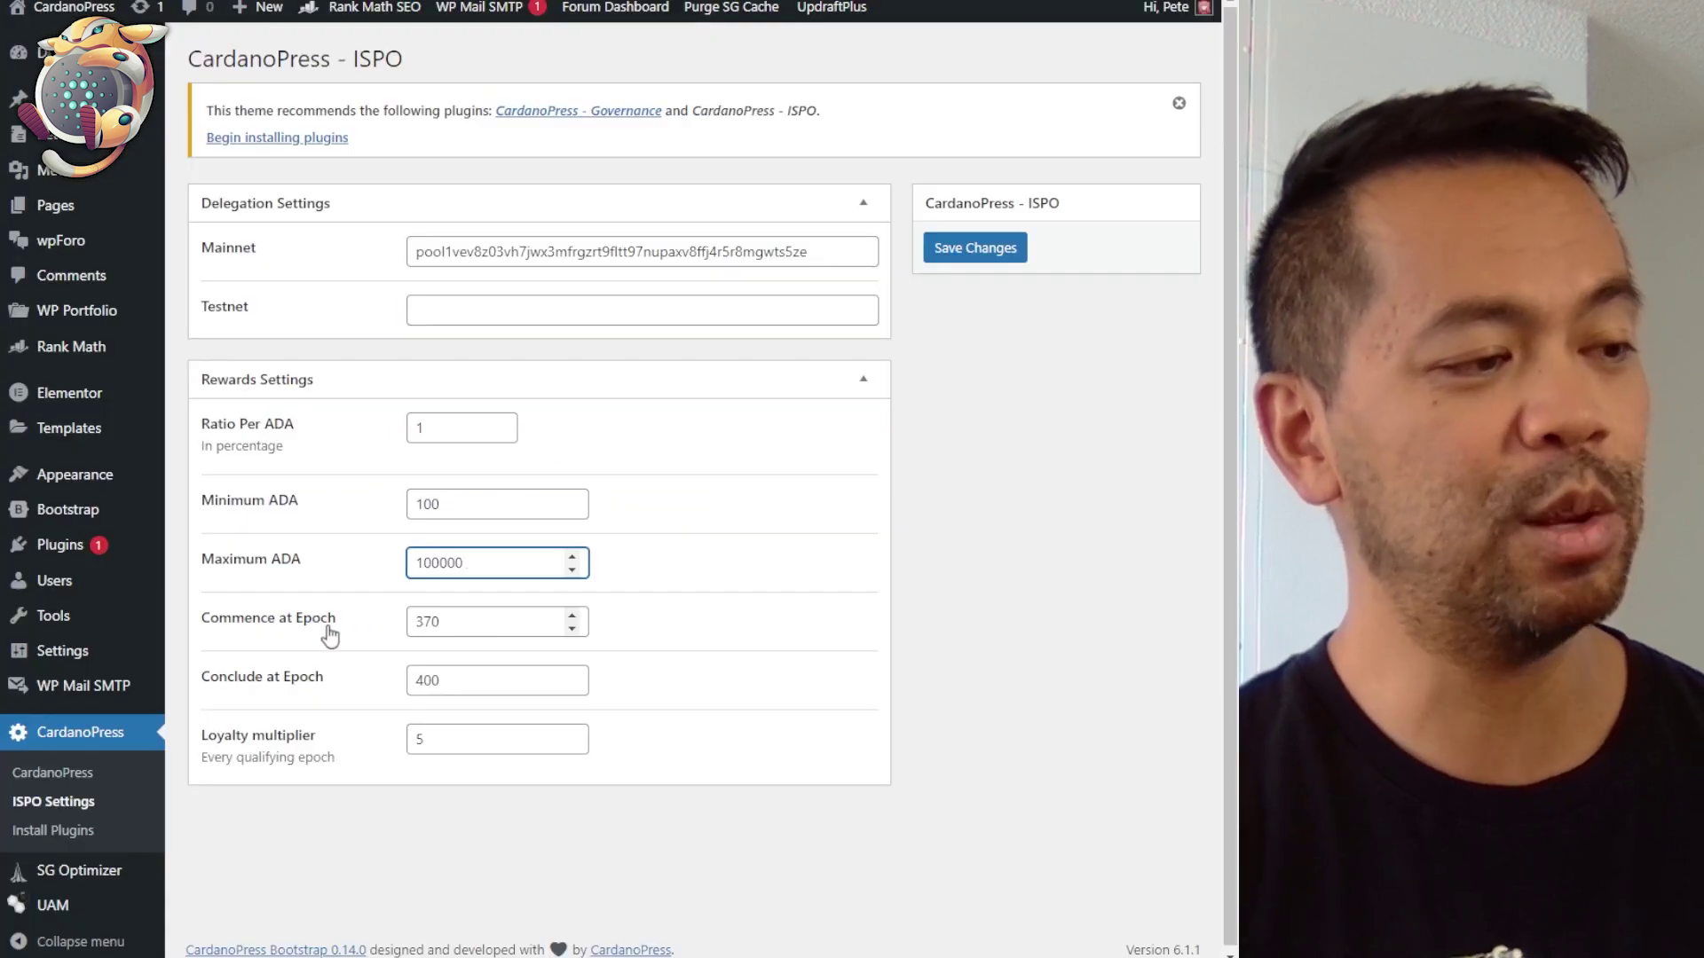
click(652, 16)
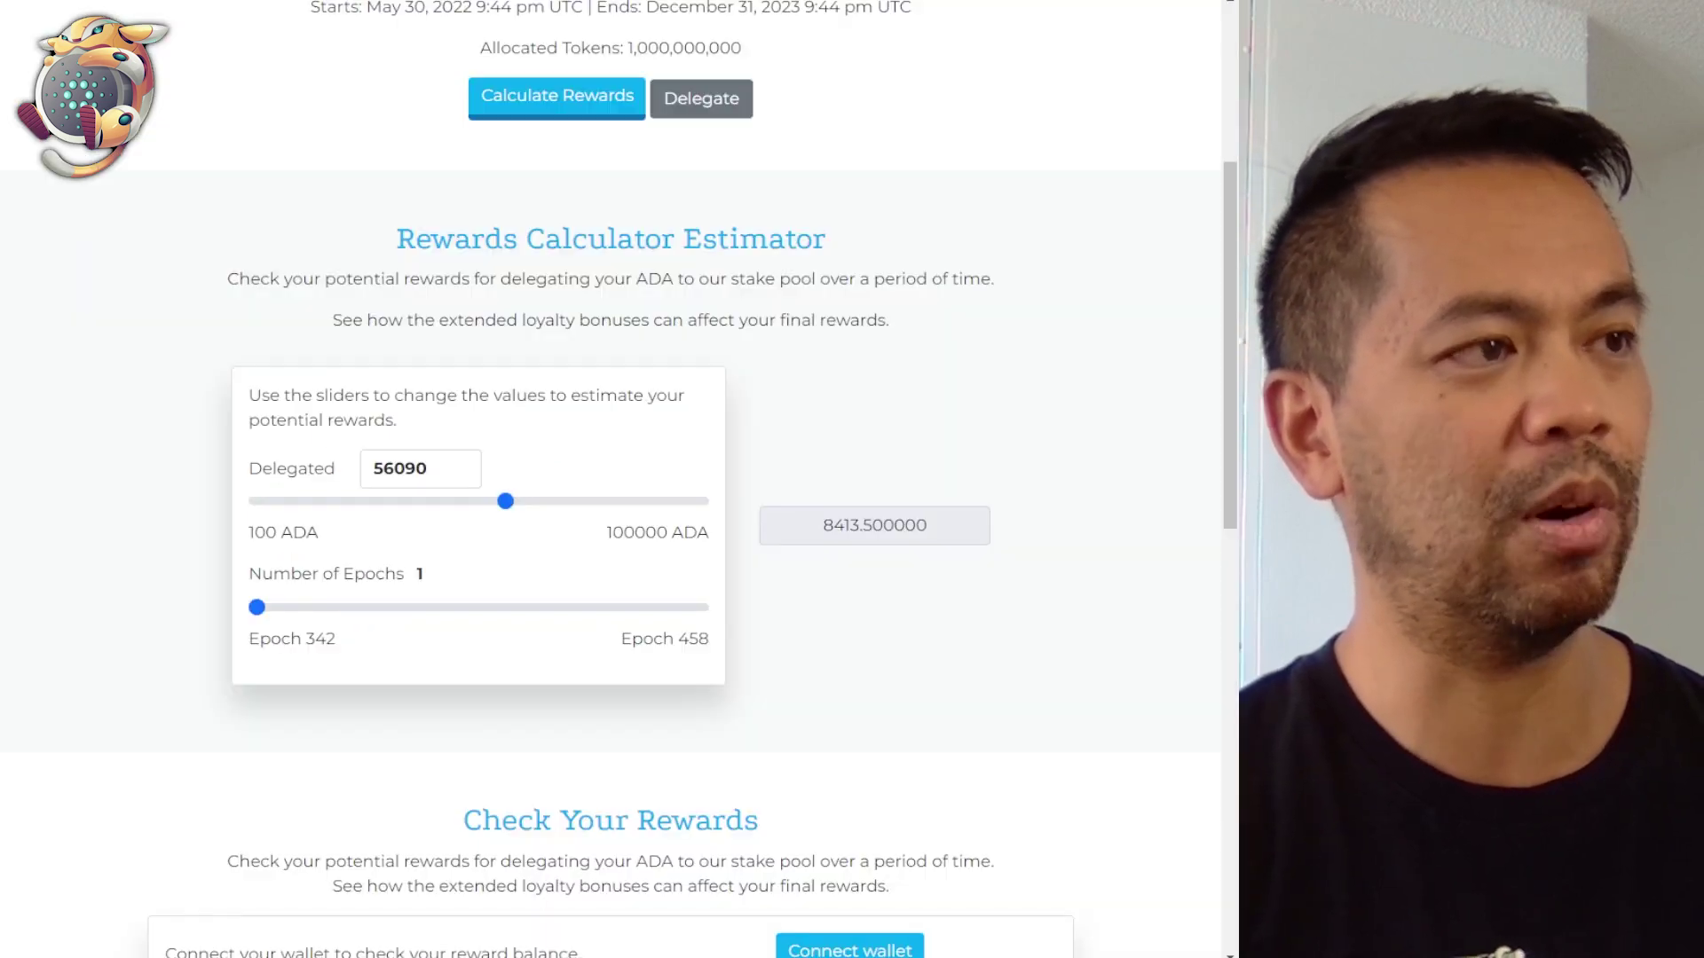
drag(286, 614, 722, 646)
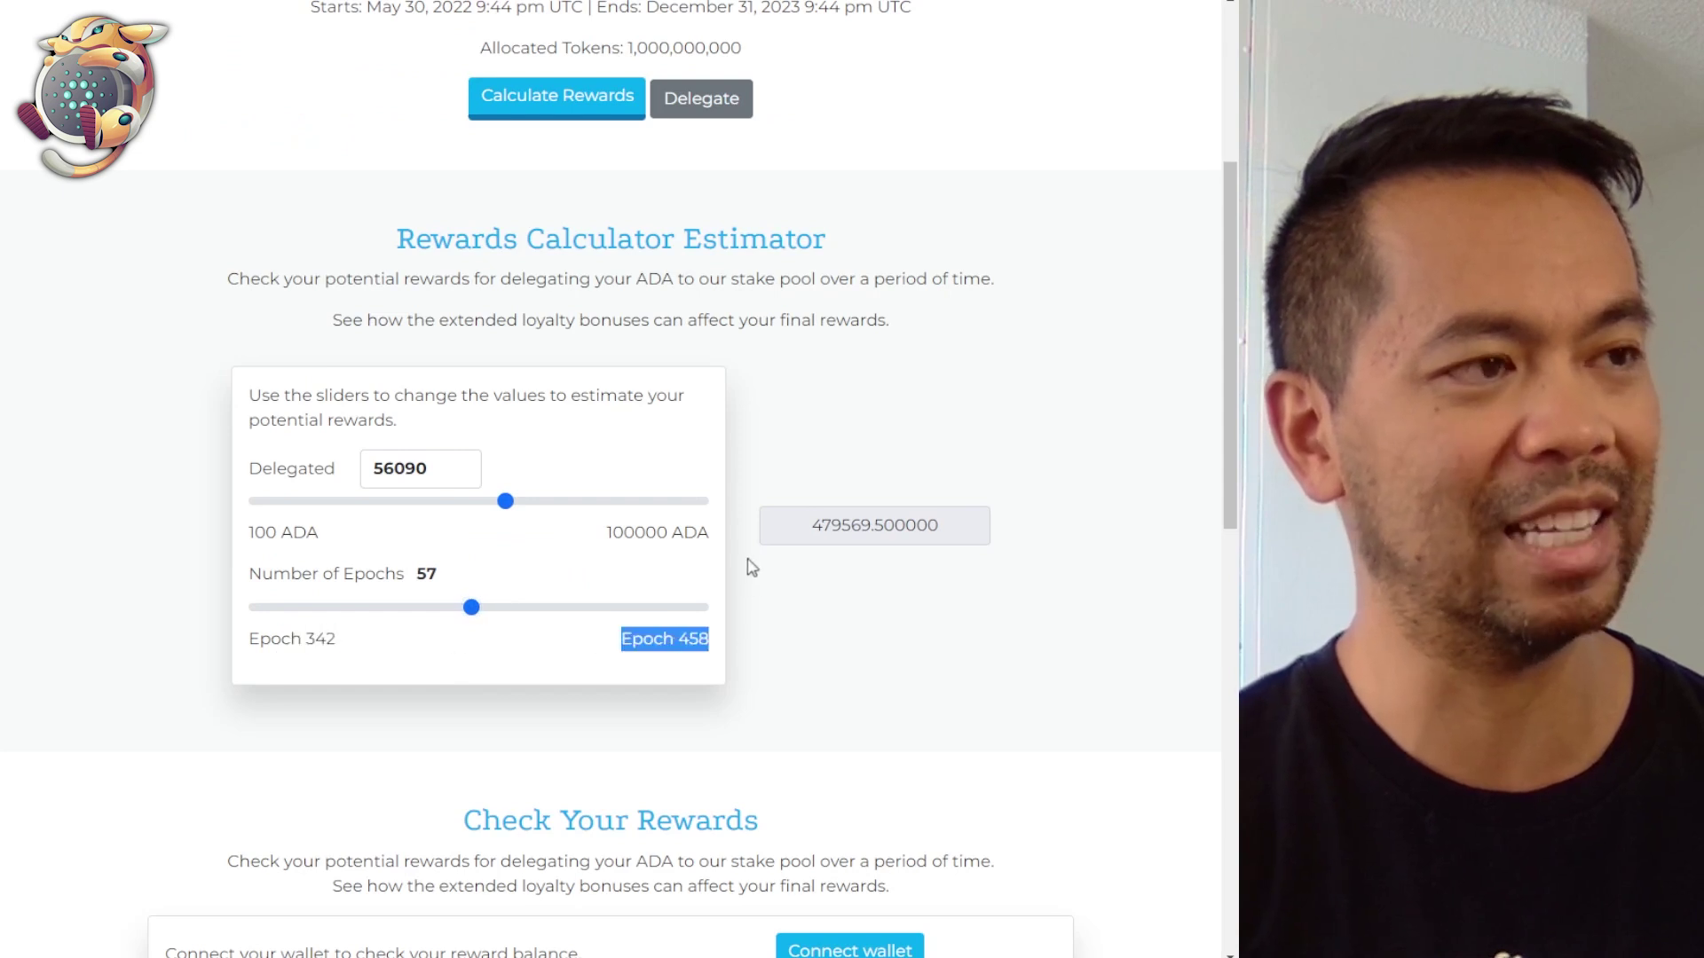
scroll(747, 532, up, 2)
drag(306, 216, 932, 222)
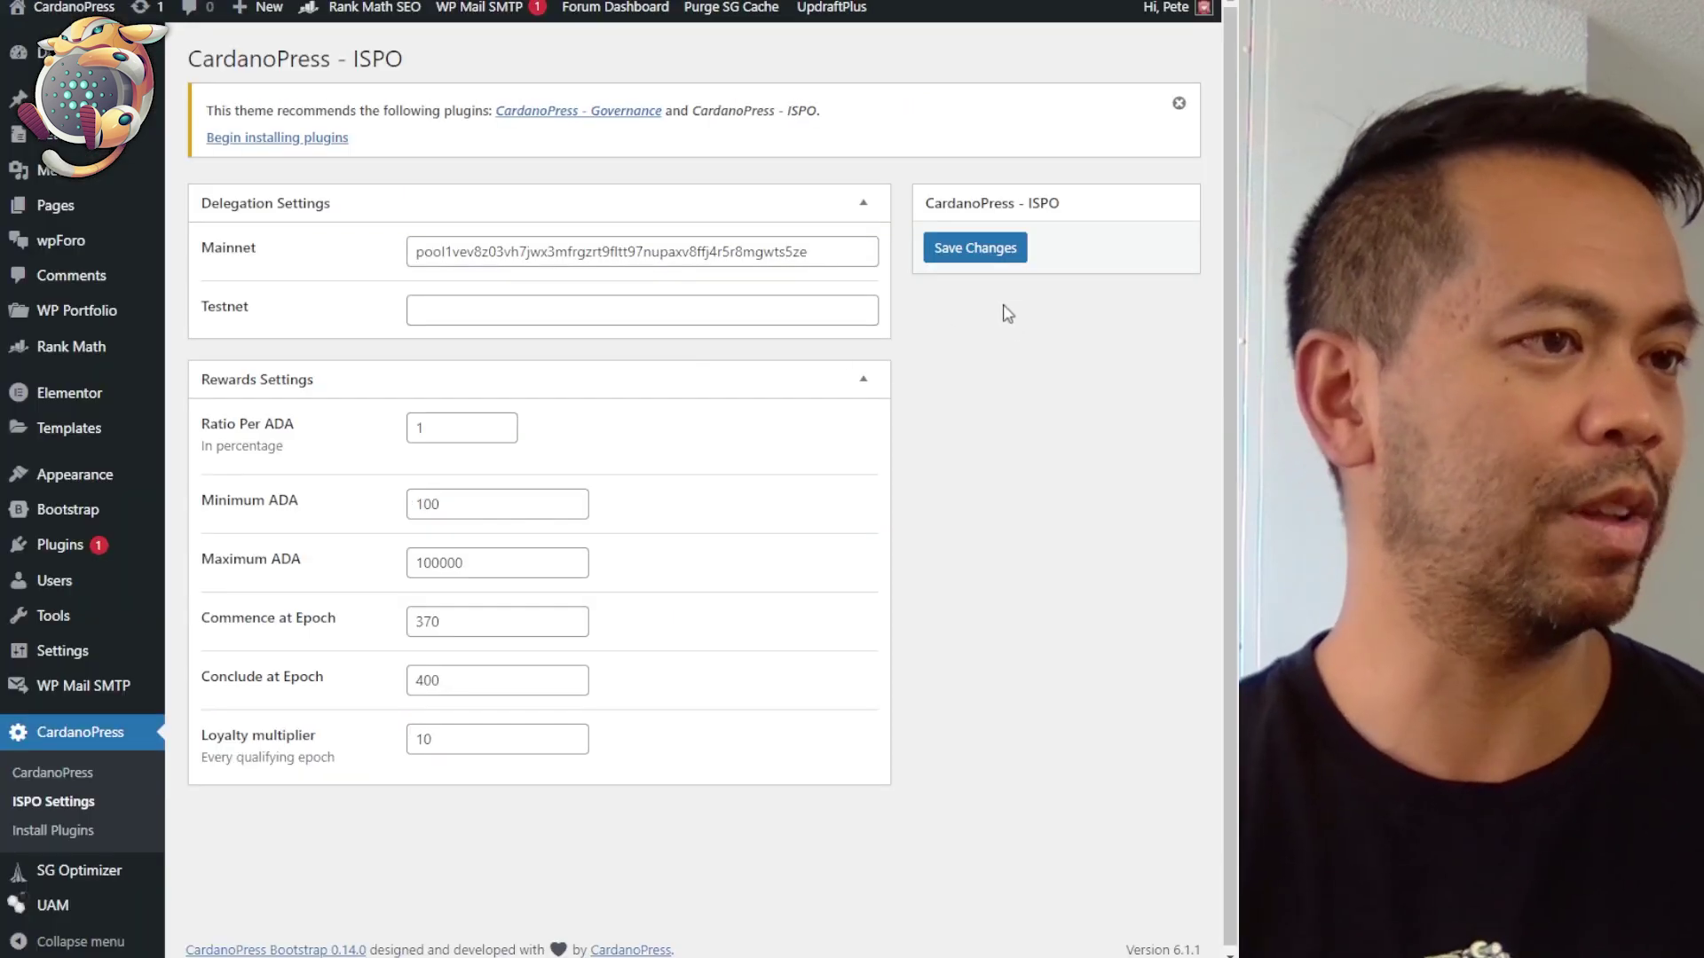
click(992, 257)
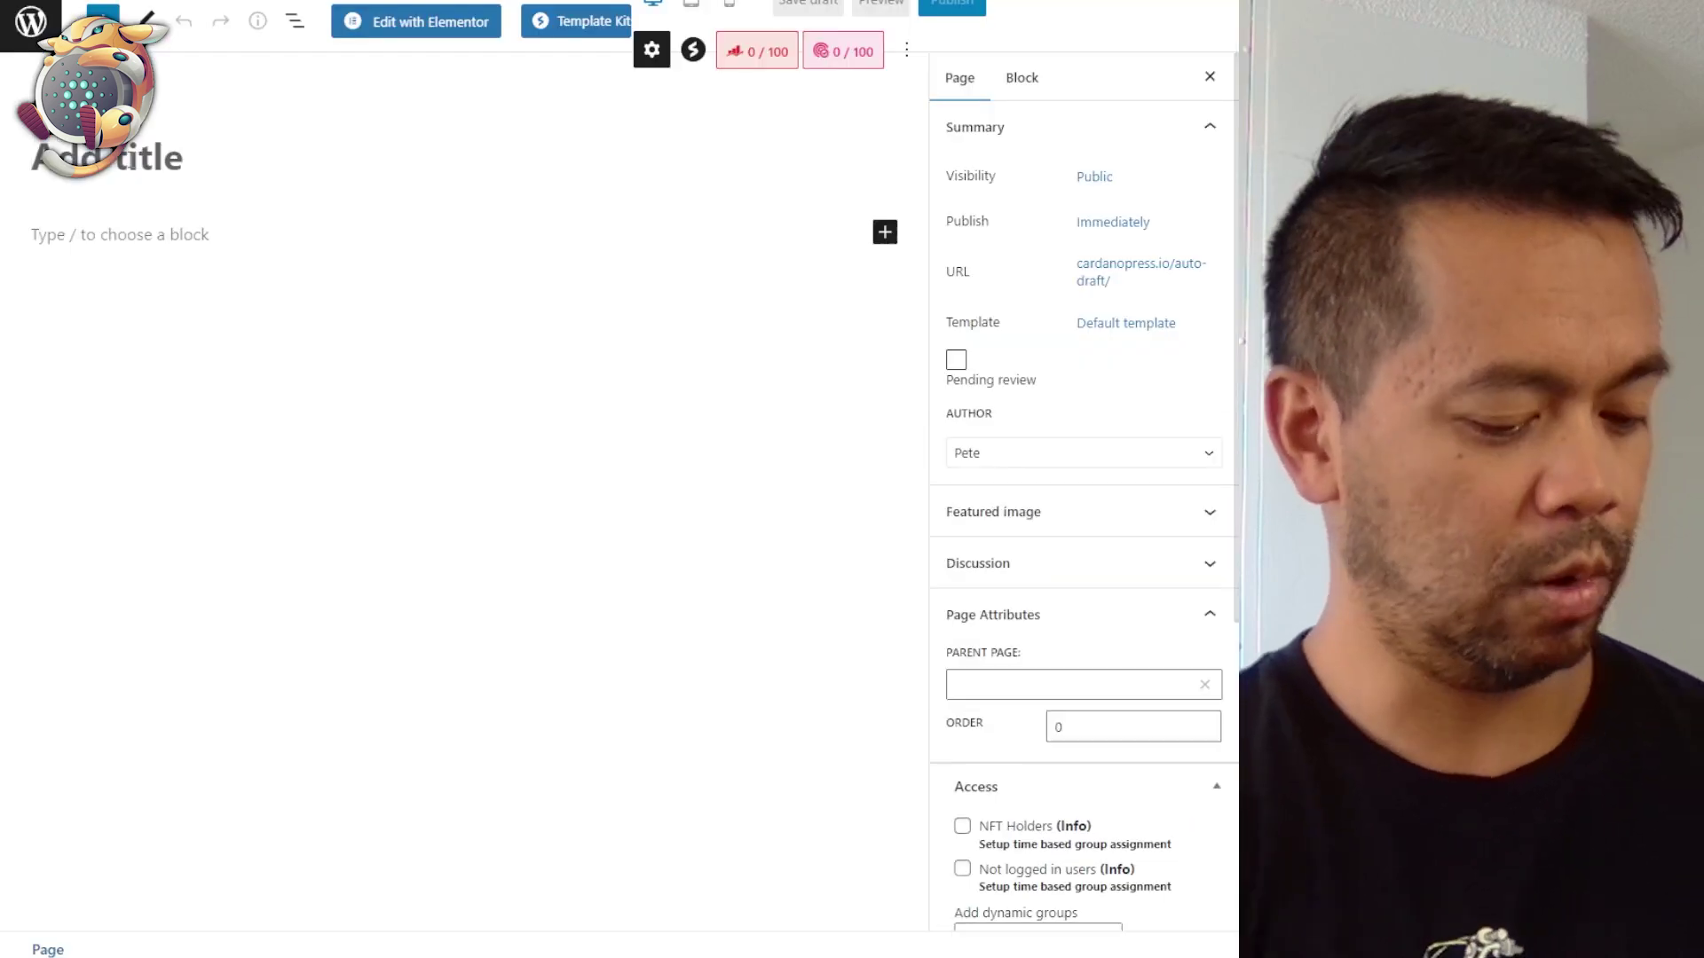
Title the new page 'ISPO Demo'.
text(ISPO Exam)
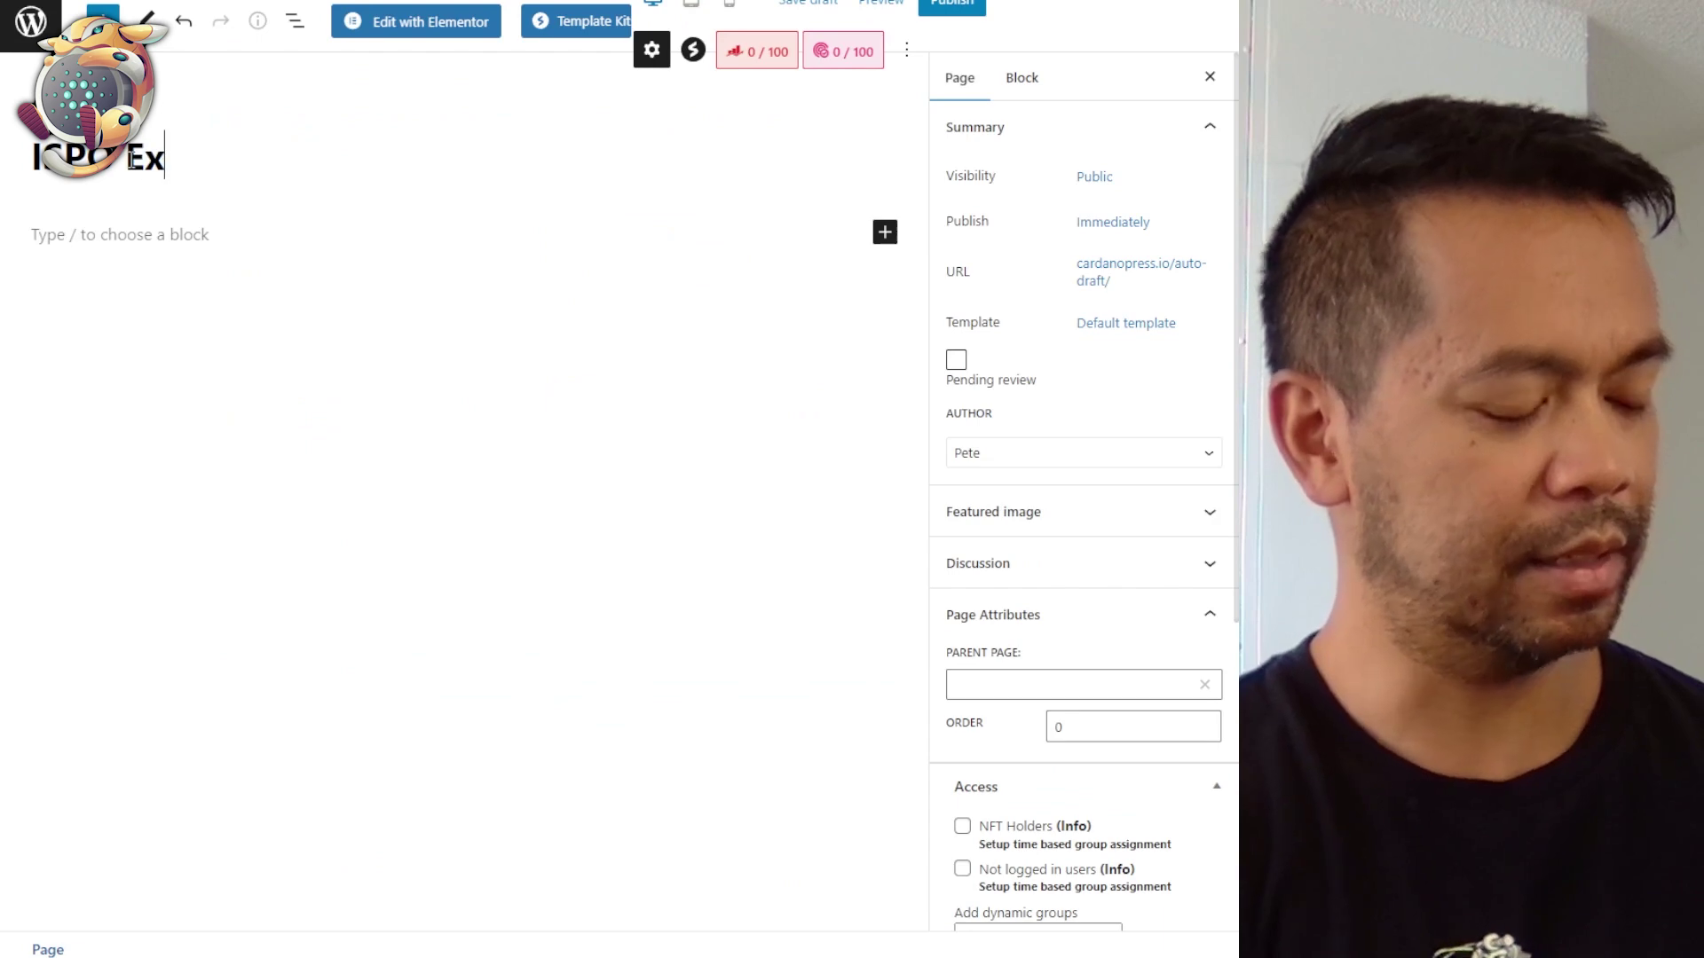
key(BackSpace)
key(BackSpace)
key(BackSpace)
key(BackSpace)
key(BackSpace)
text(Demo)
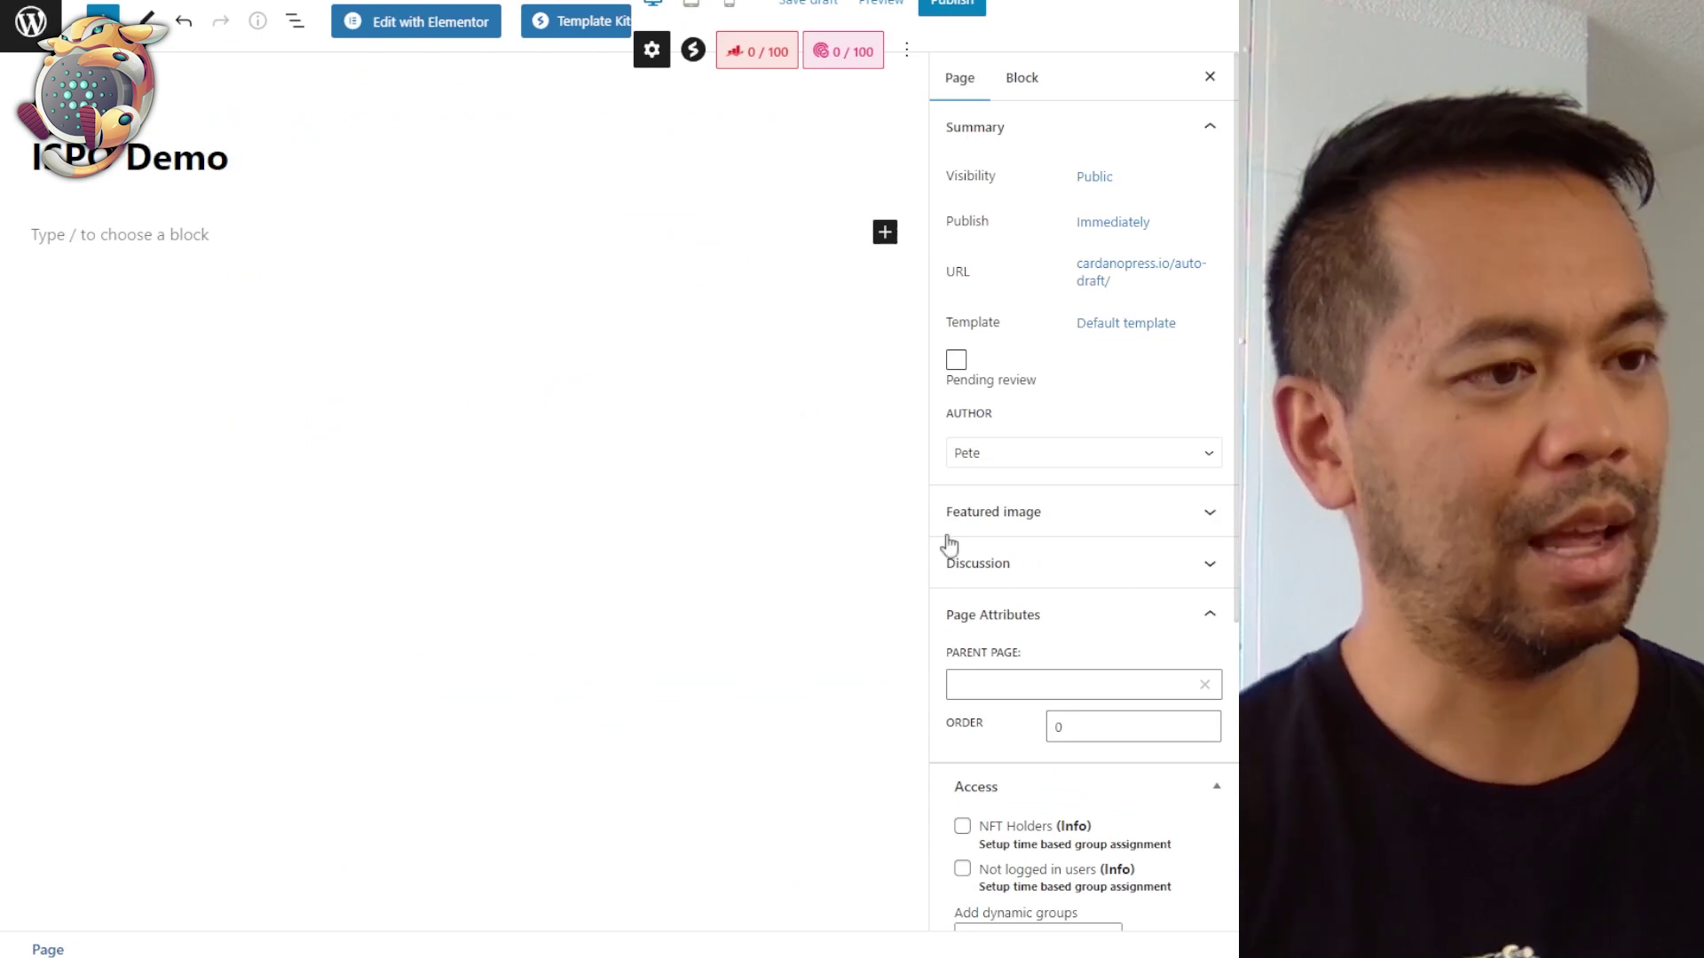
Assign the CP - ISPO: Dashboard template to the ISPO Demo page.
click(1094, 326)
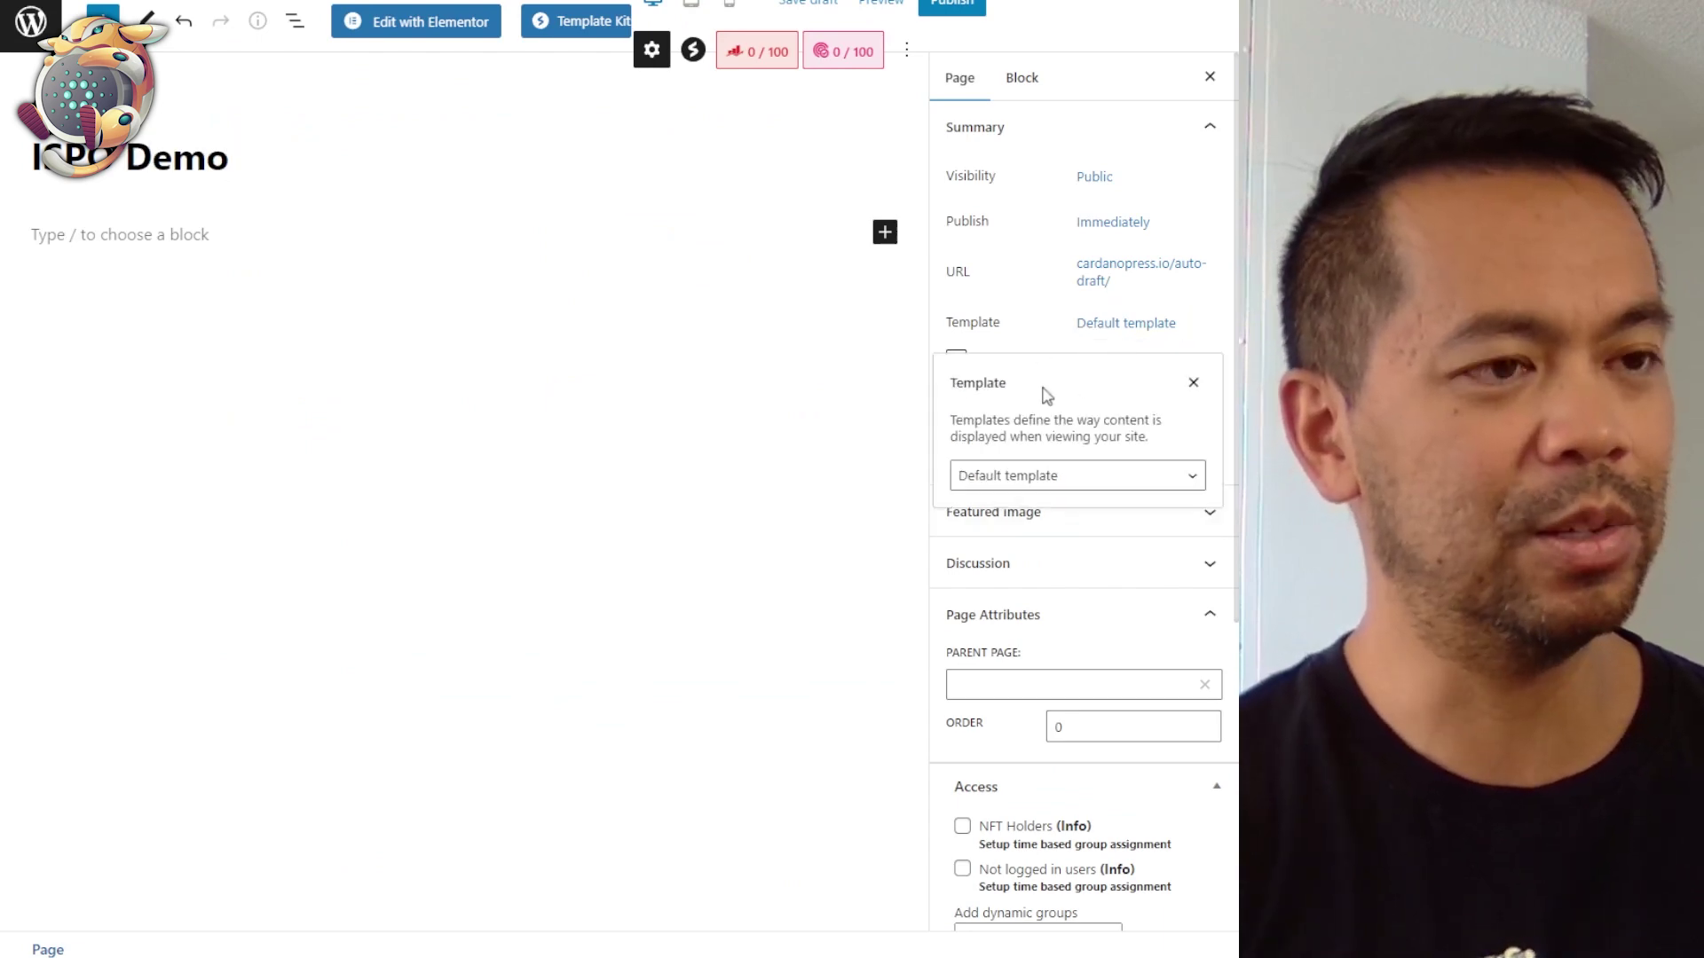
click(1011, 488)
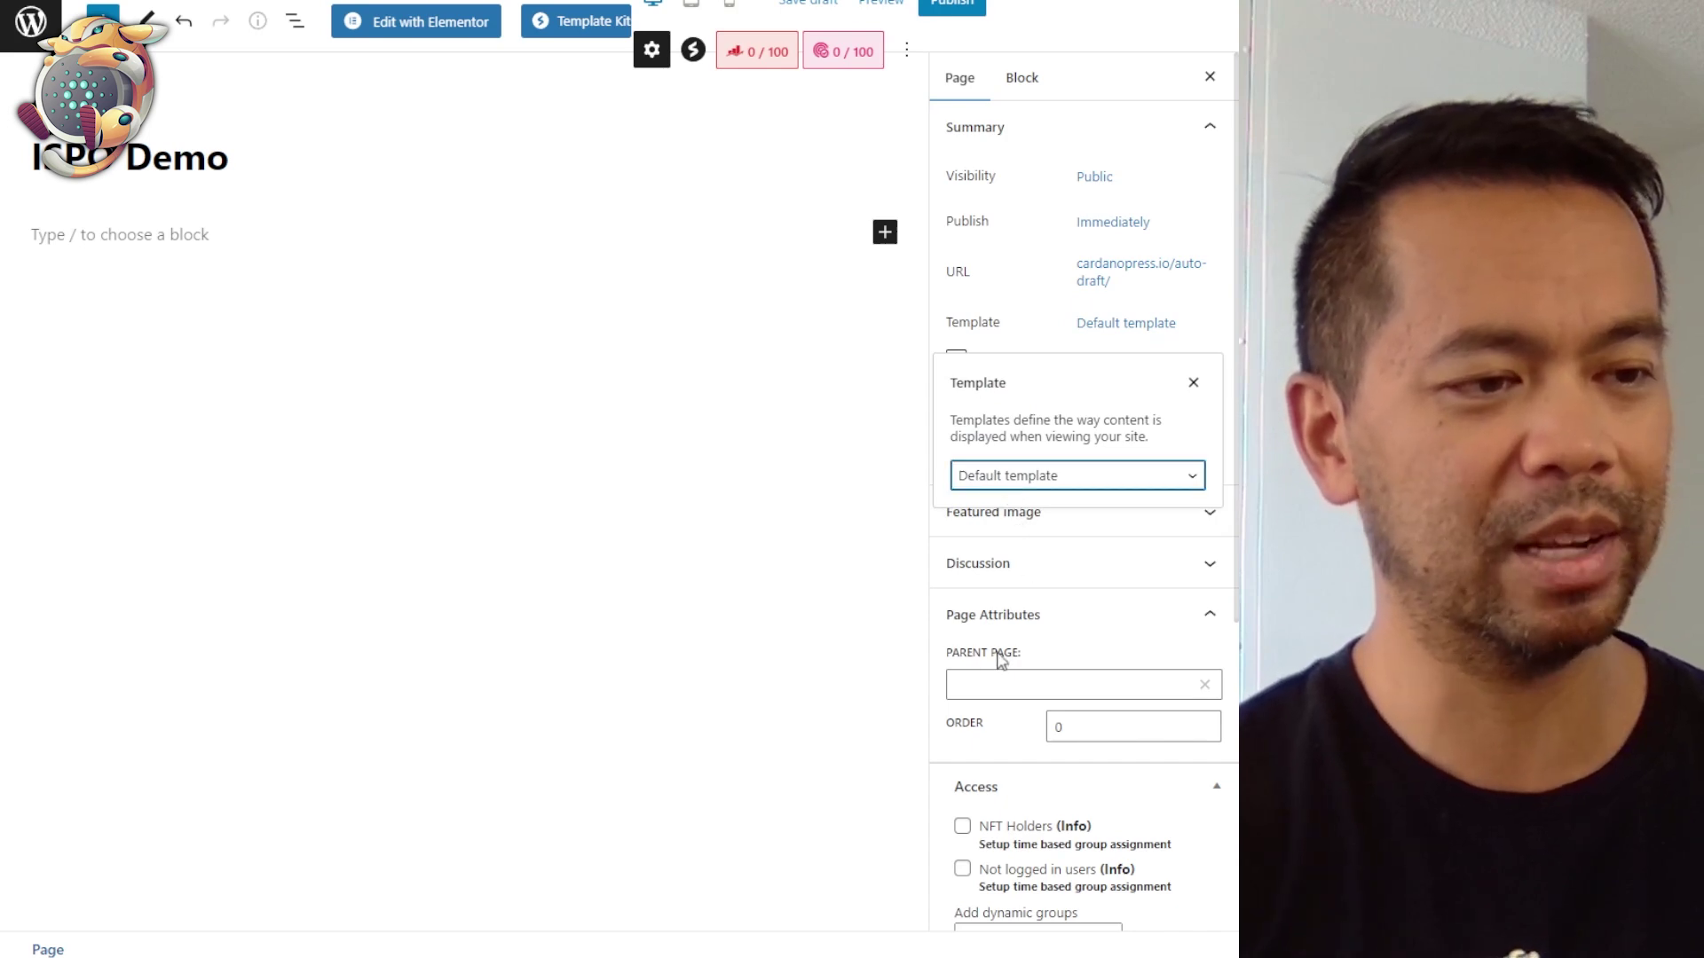
click(1043, 656)
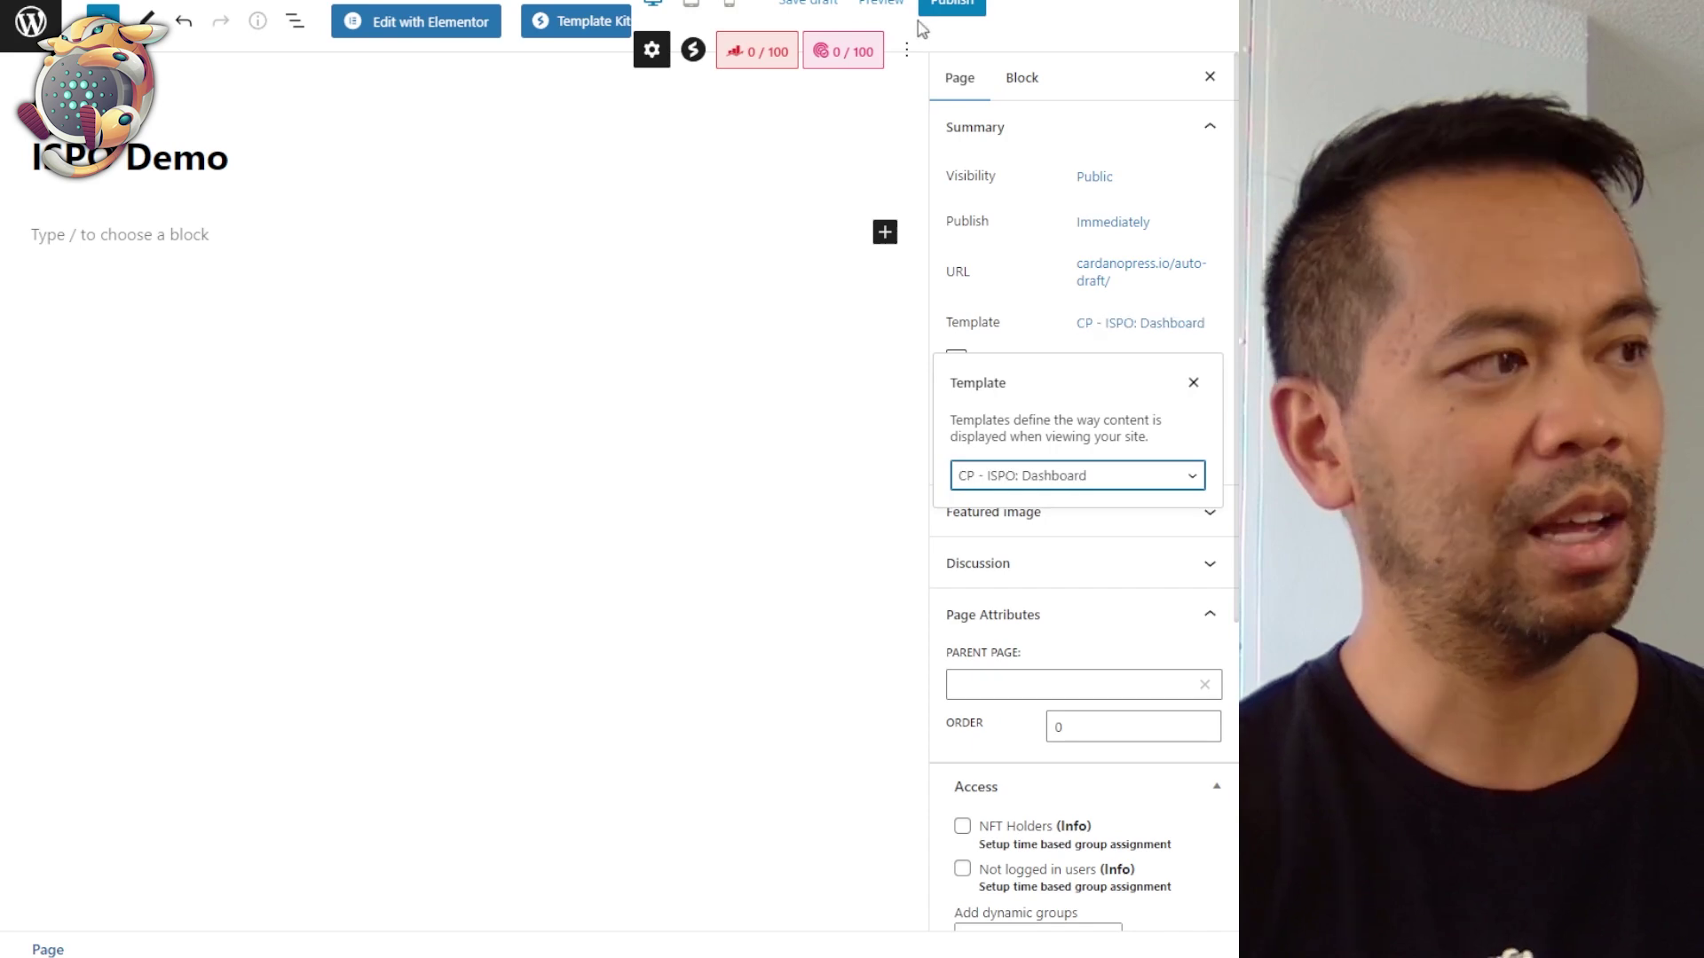
Publish the ISPO Demo page and view it live on the site.
click(952, 3)
click(1031, 21)
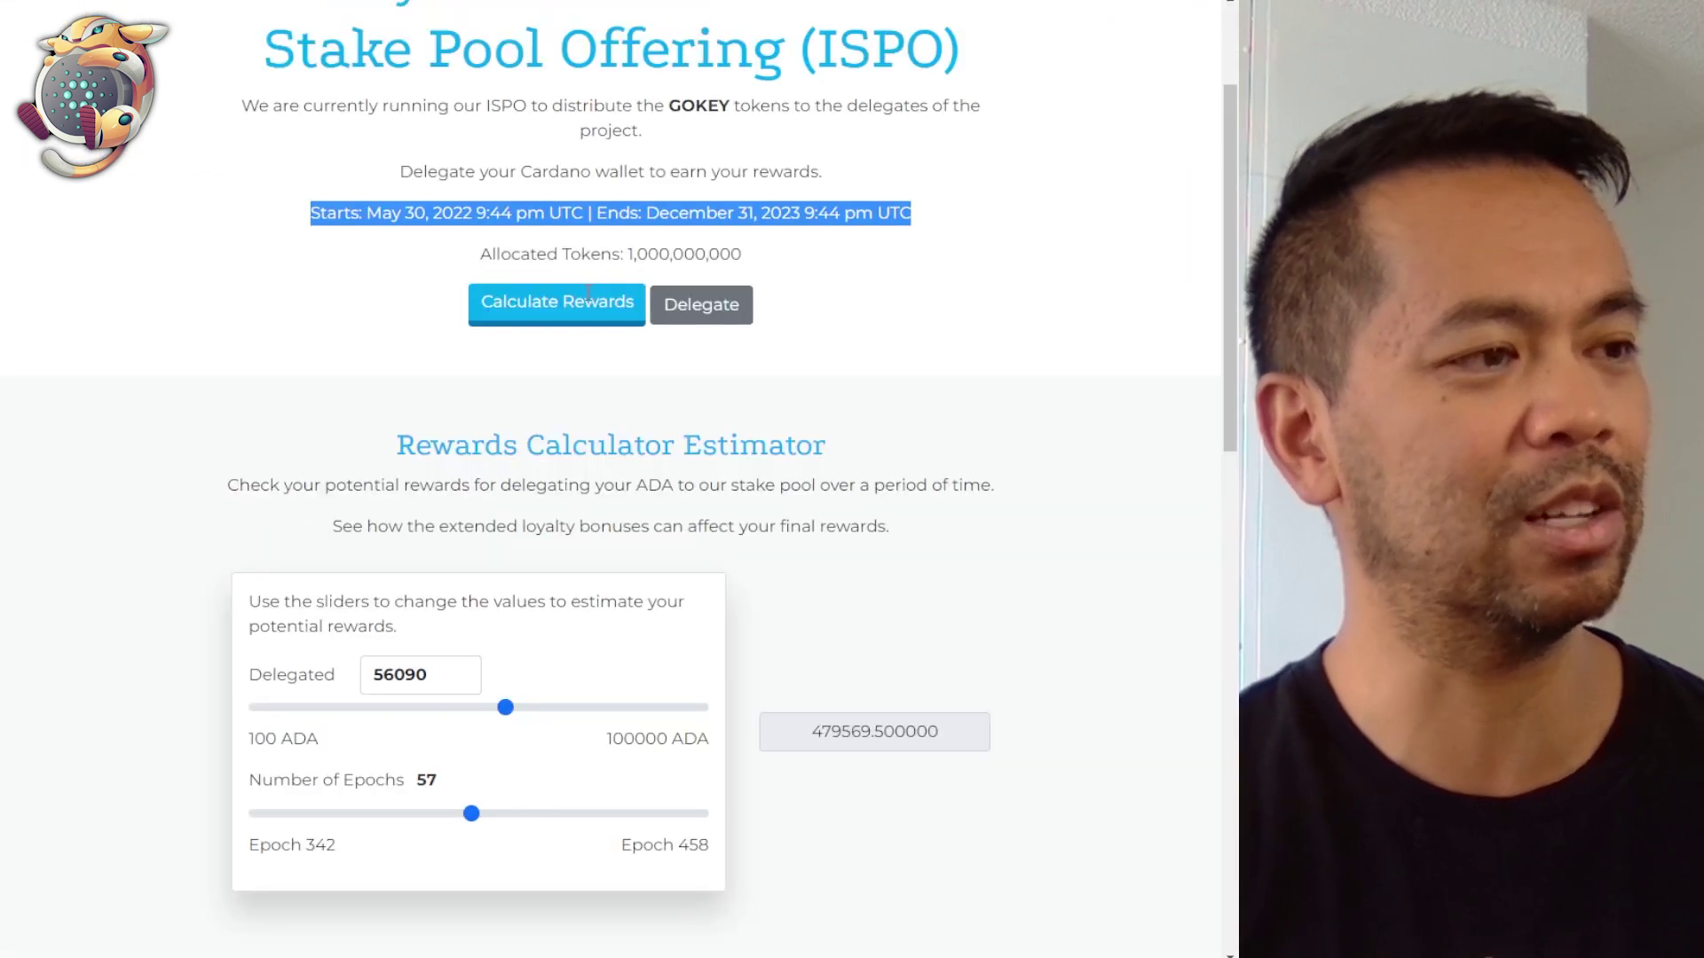
scroll(588, 293, up, 2)
click(1027, 255)
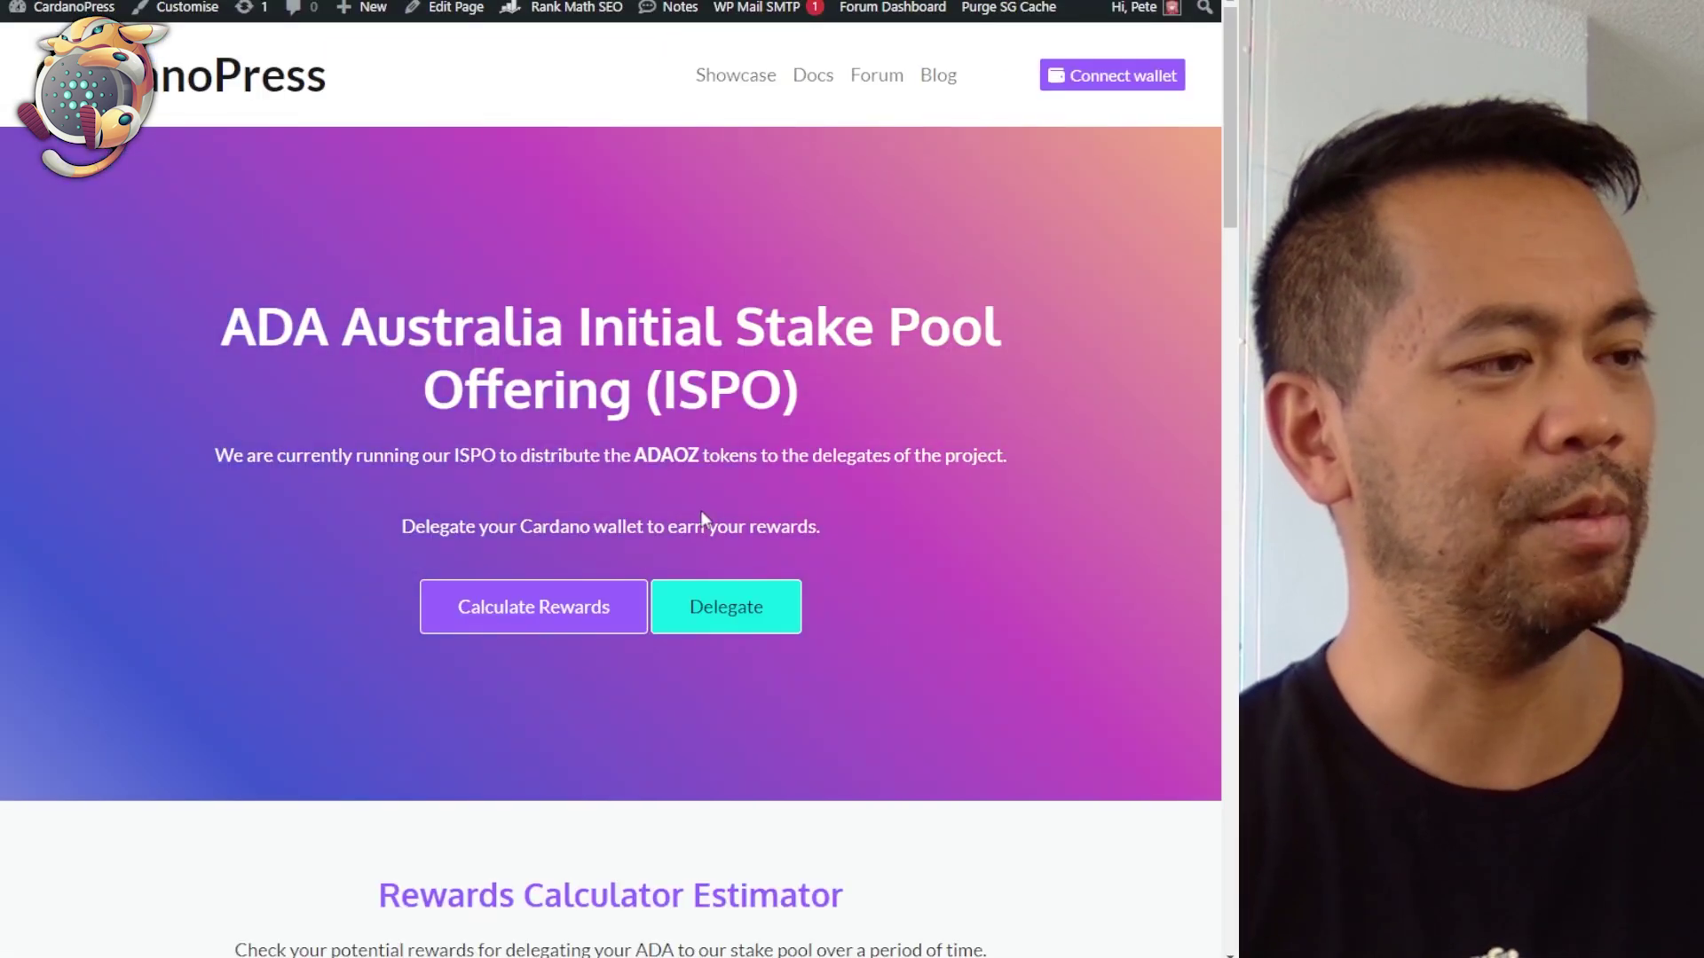
drag(197, 343, 807, 378)
click(604, 394)
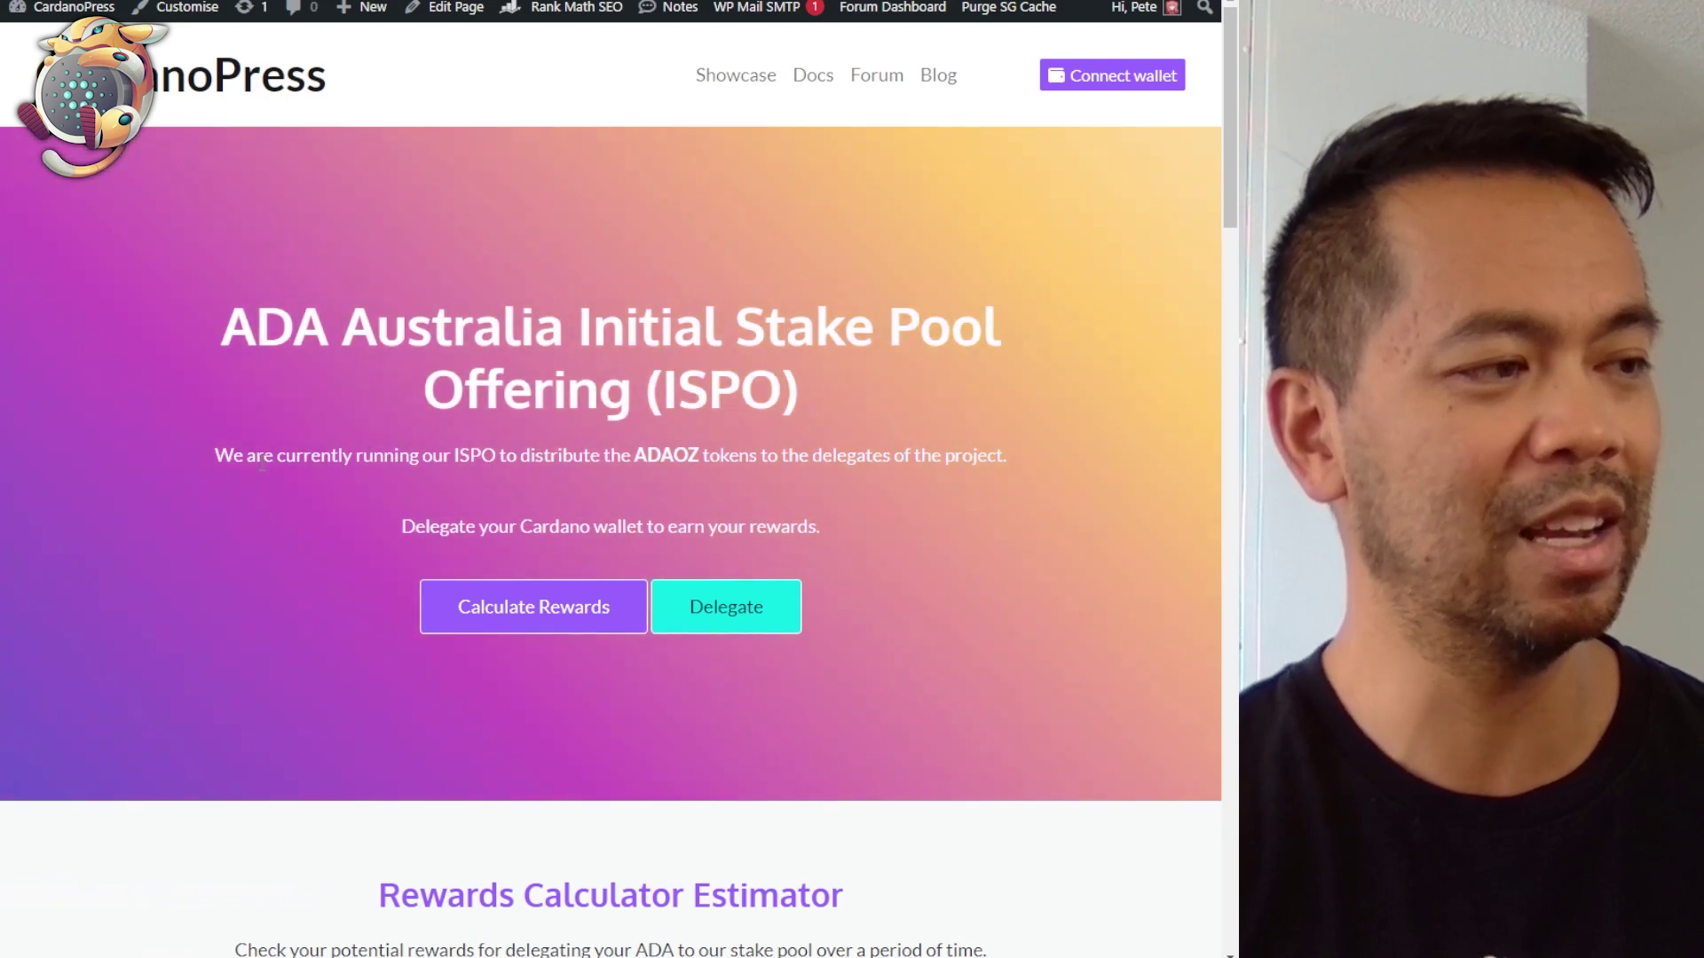
In the Rewards Calculator, enter 10000 ADA delegated and set epochs to the 31 maximum.
double_click(665, 456)
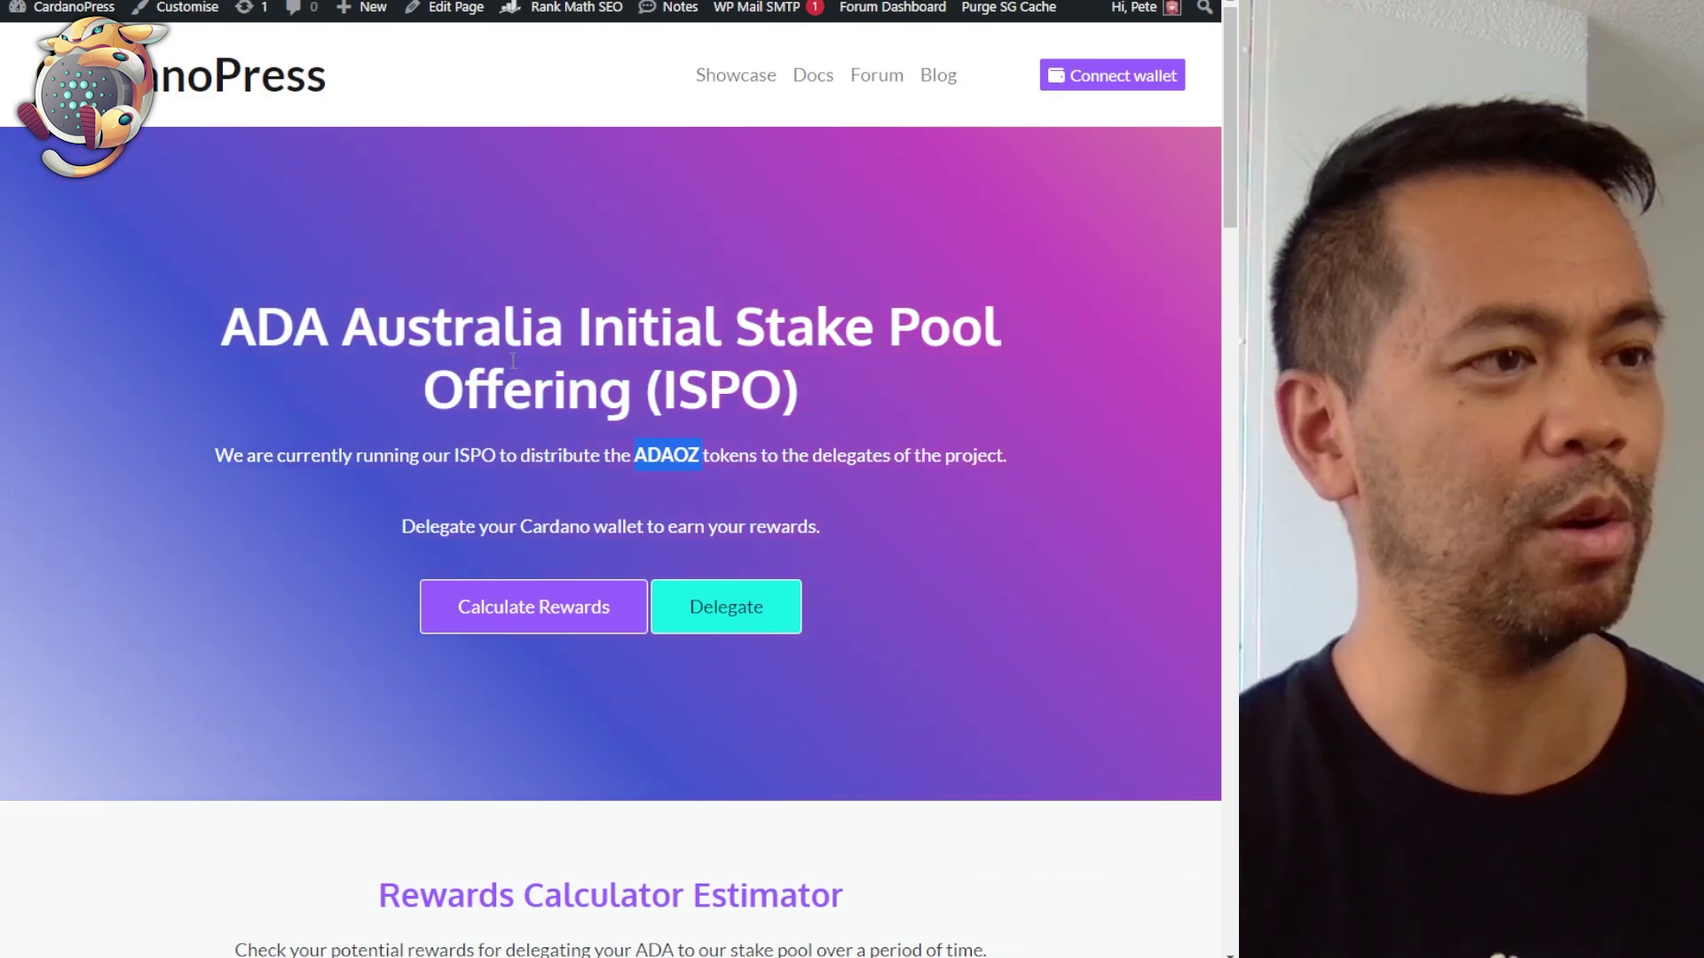
scroll(510, 390, down, 2)
click(551, 401)
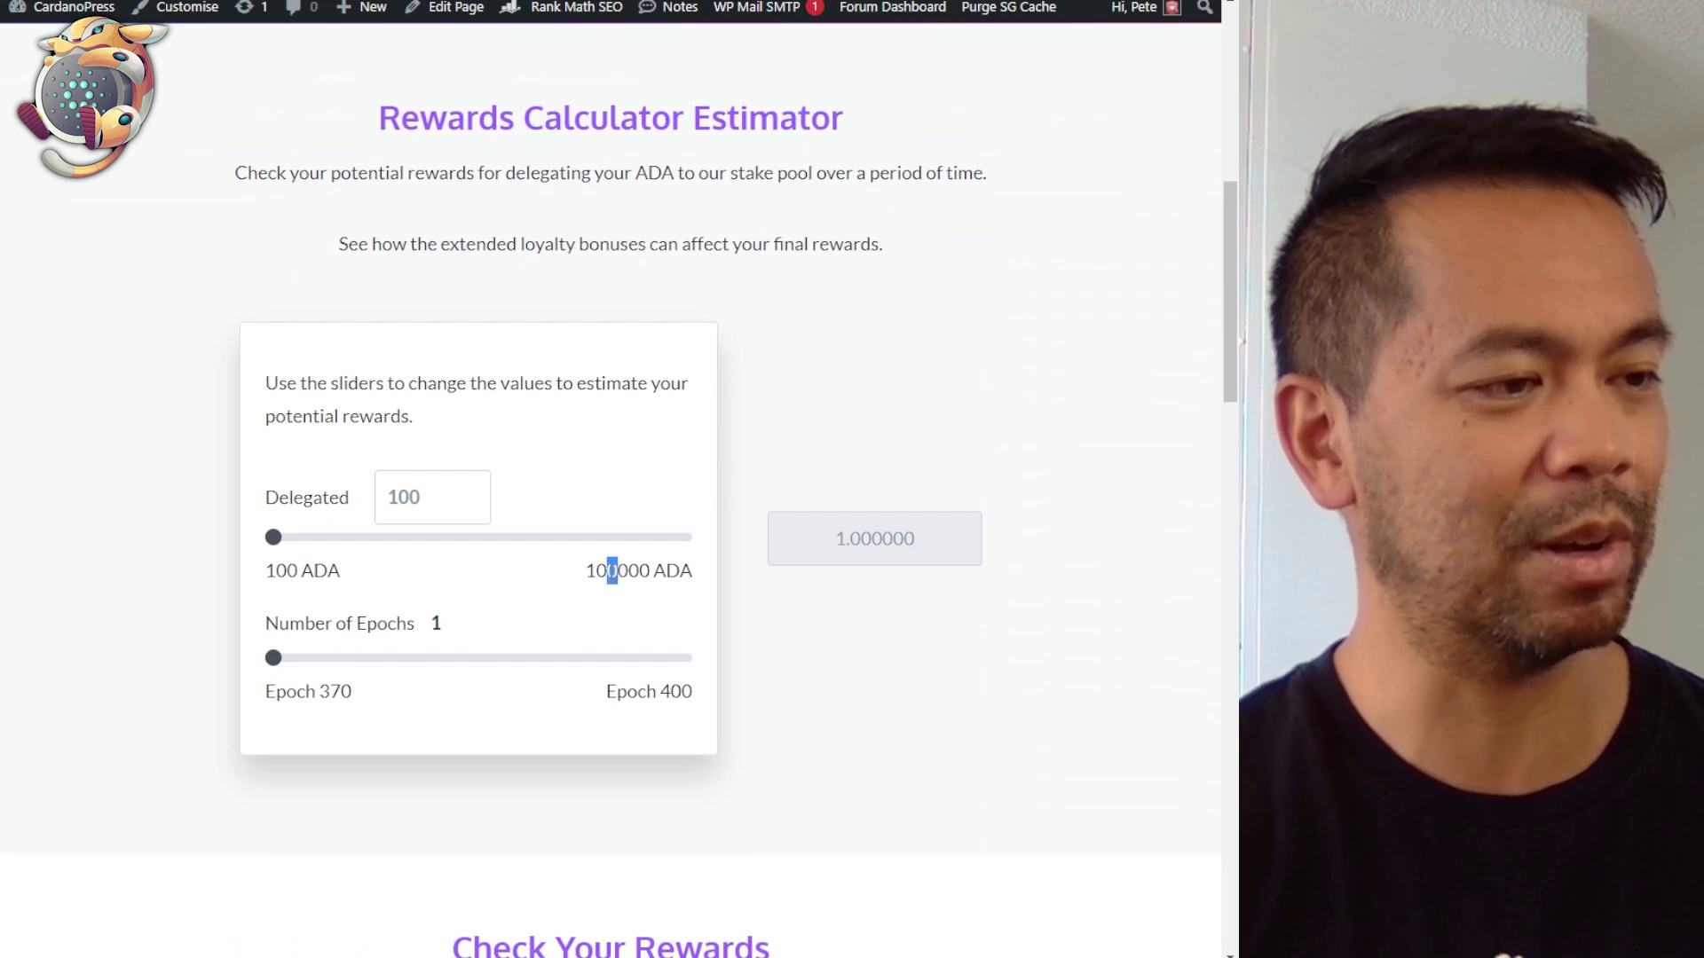
click(628, 571)
drag(286, 538, 328, 536)
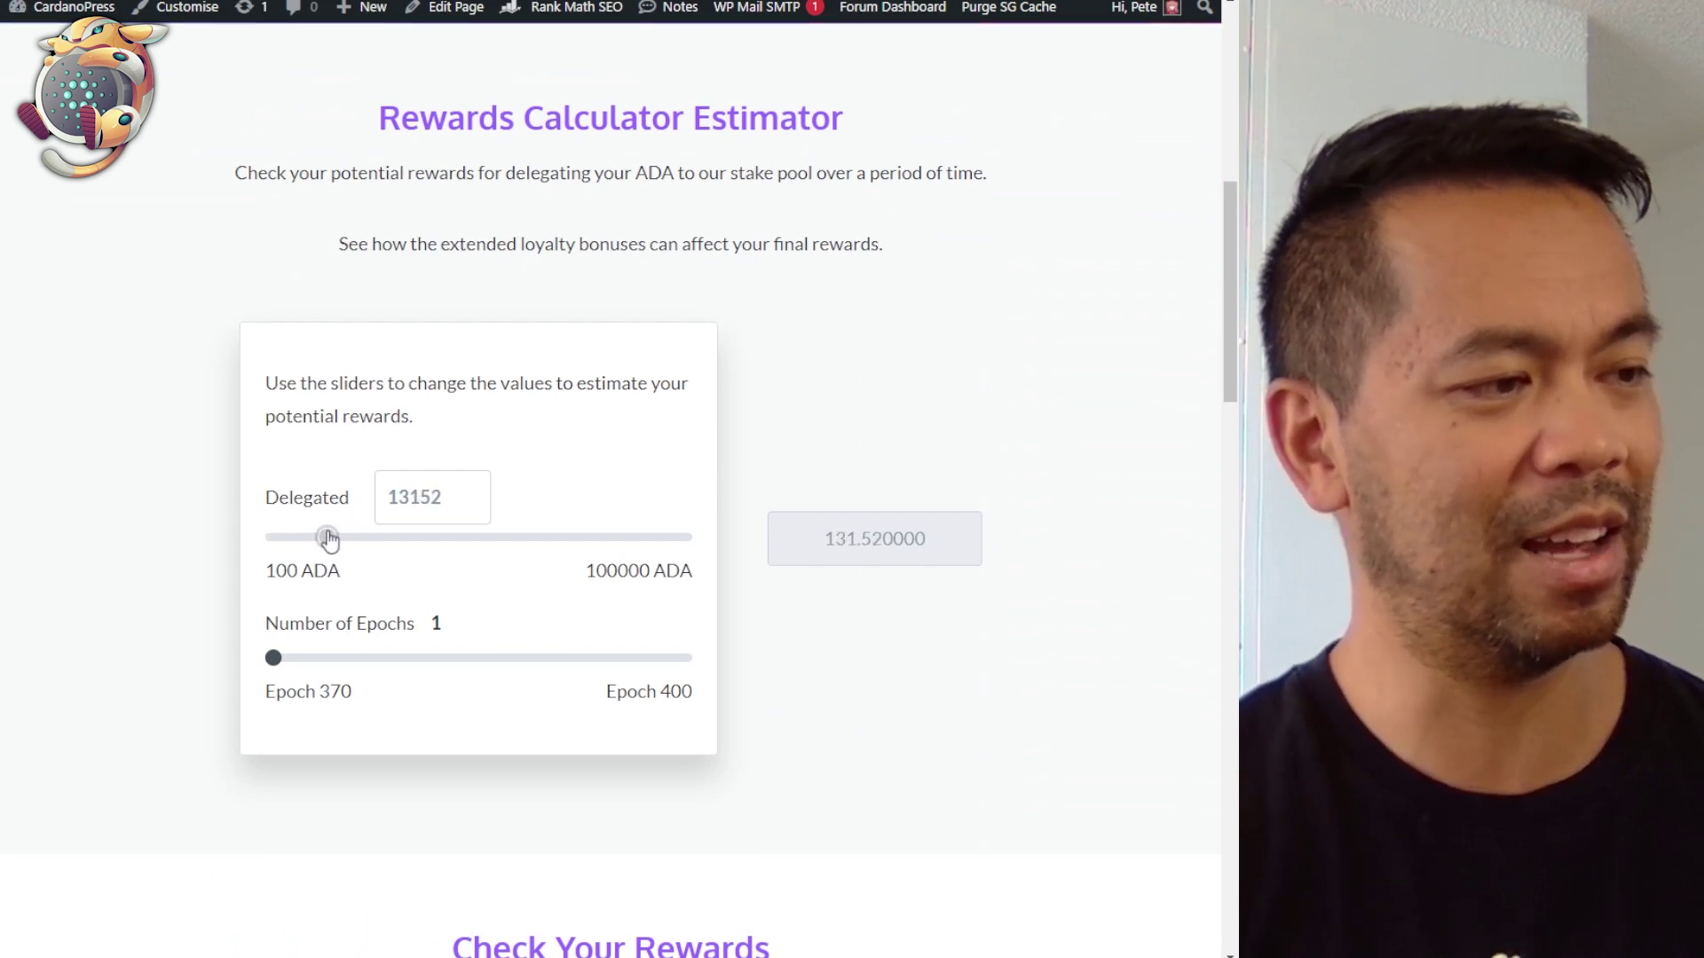
double_click(422, 506)
text(10000)
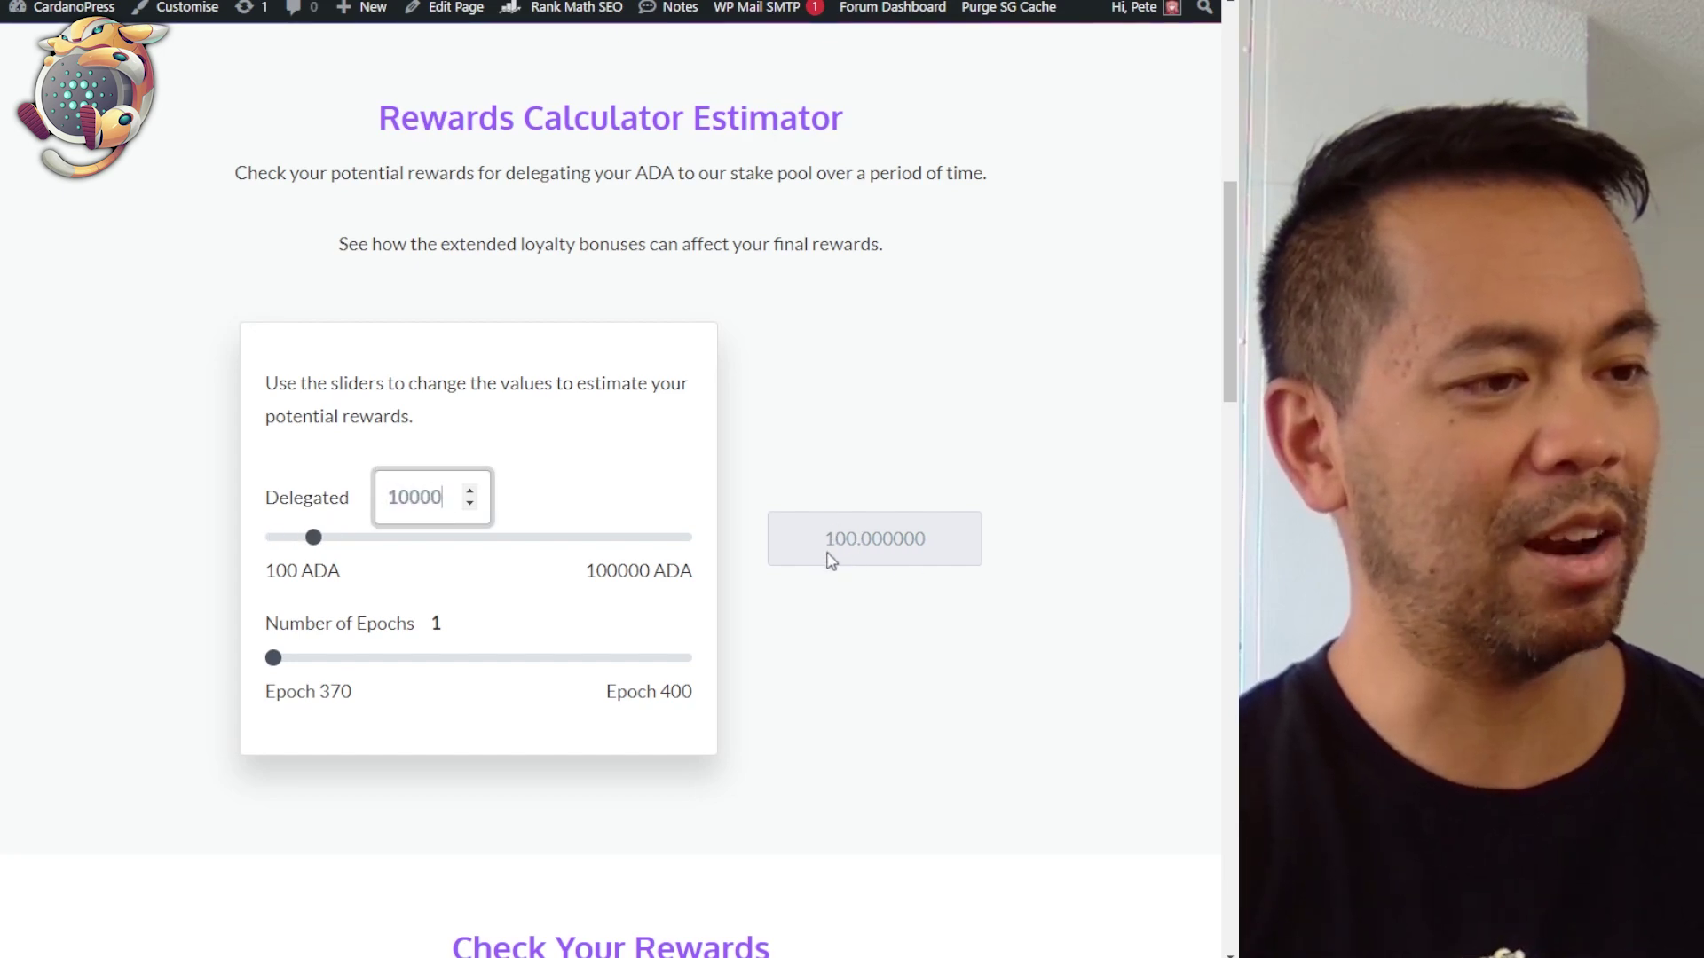
drag(271, 670, 689, 665)
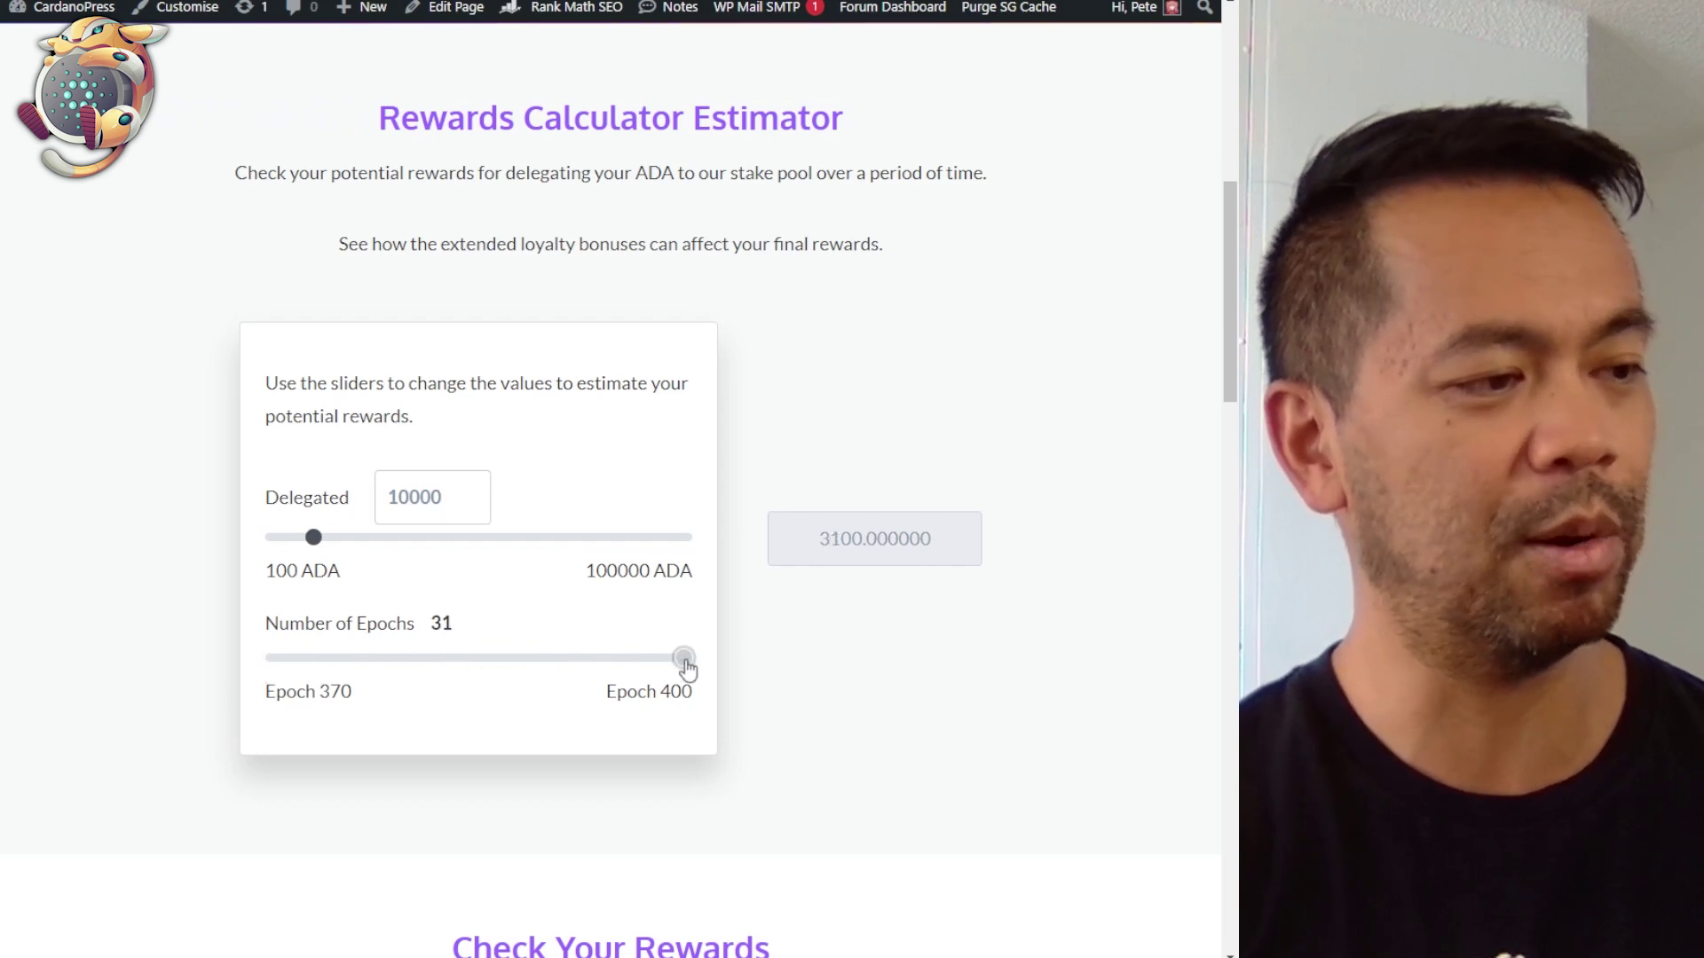
scroll(849, 464, down, 7)
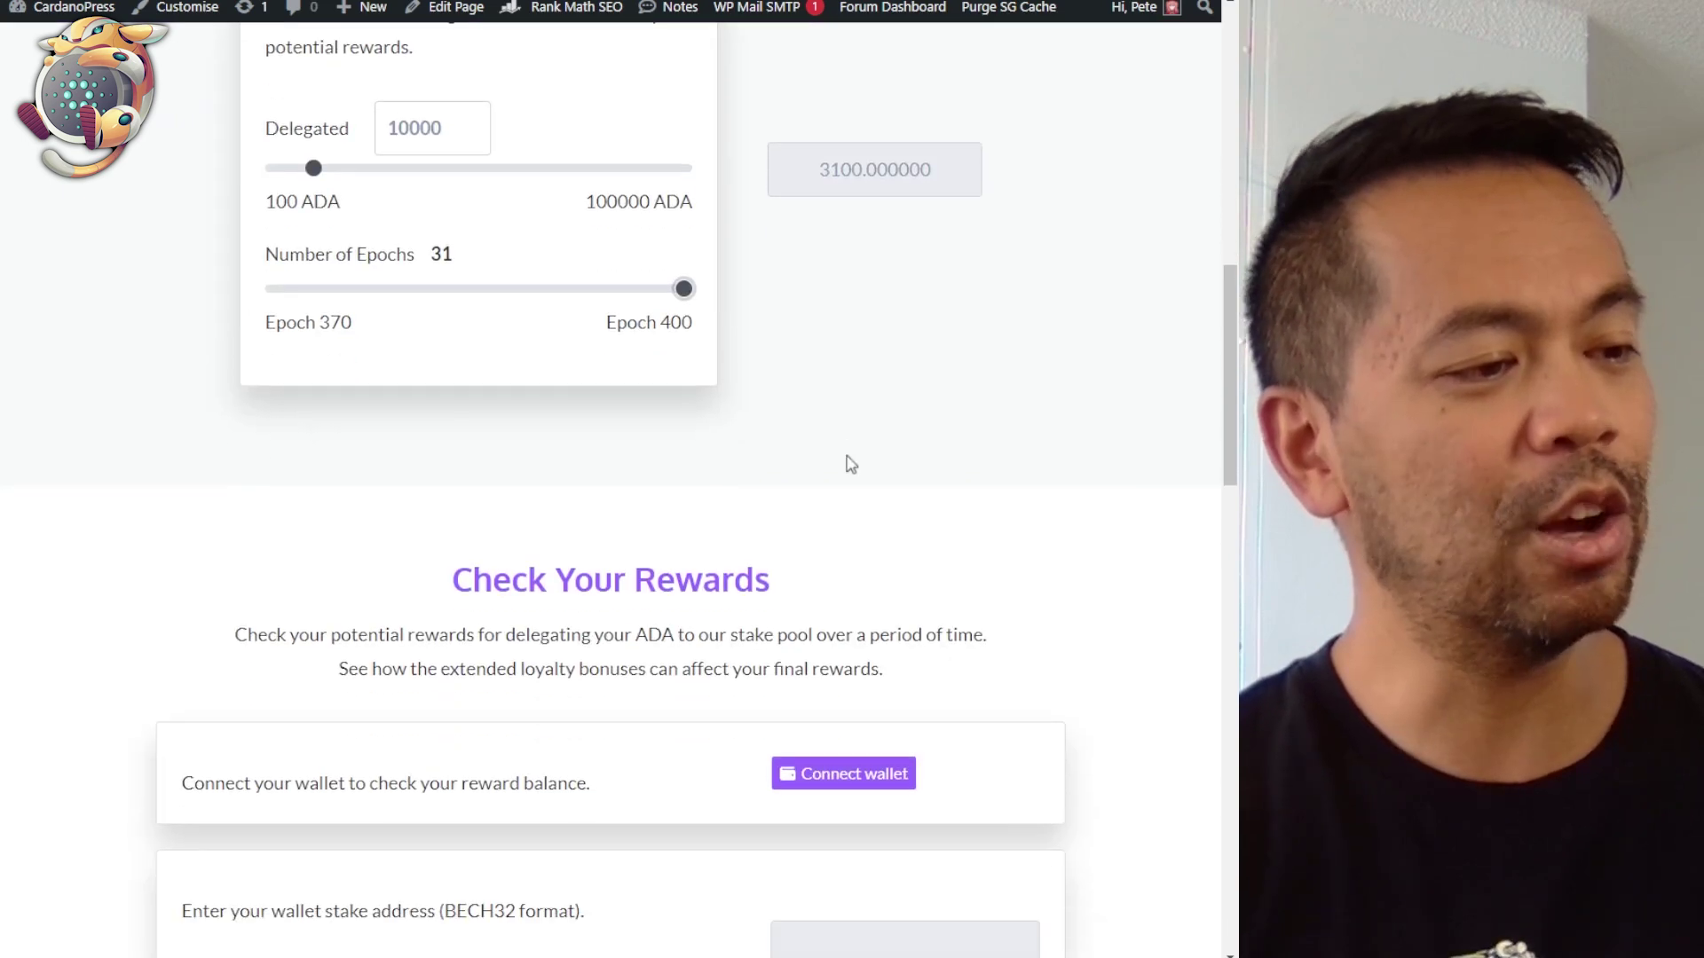
click(419, 757)
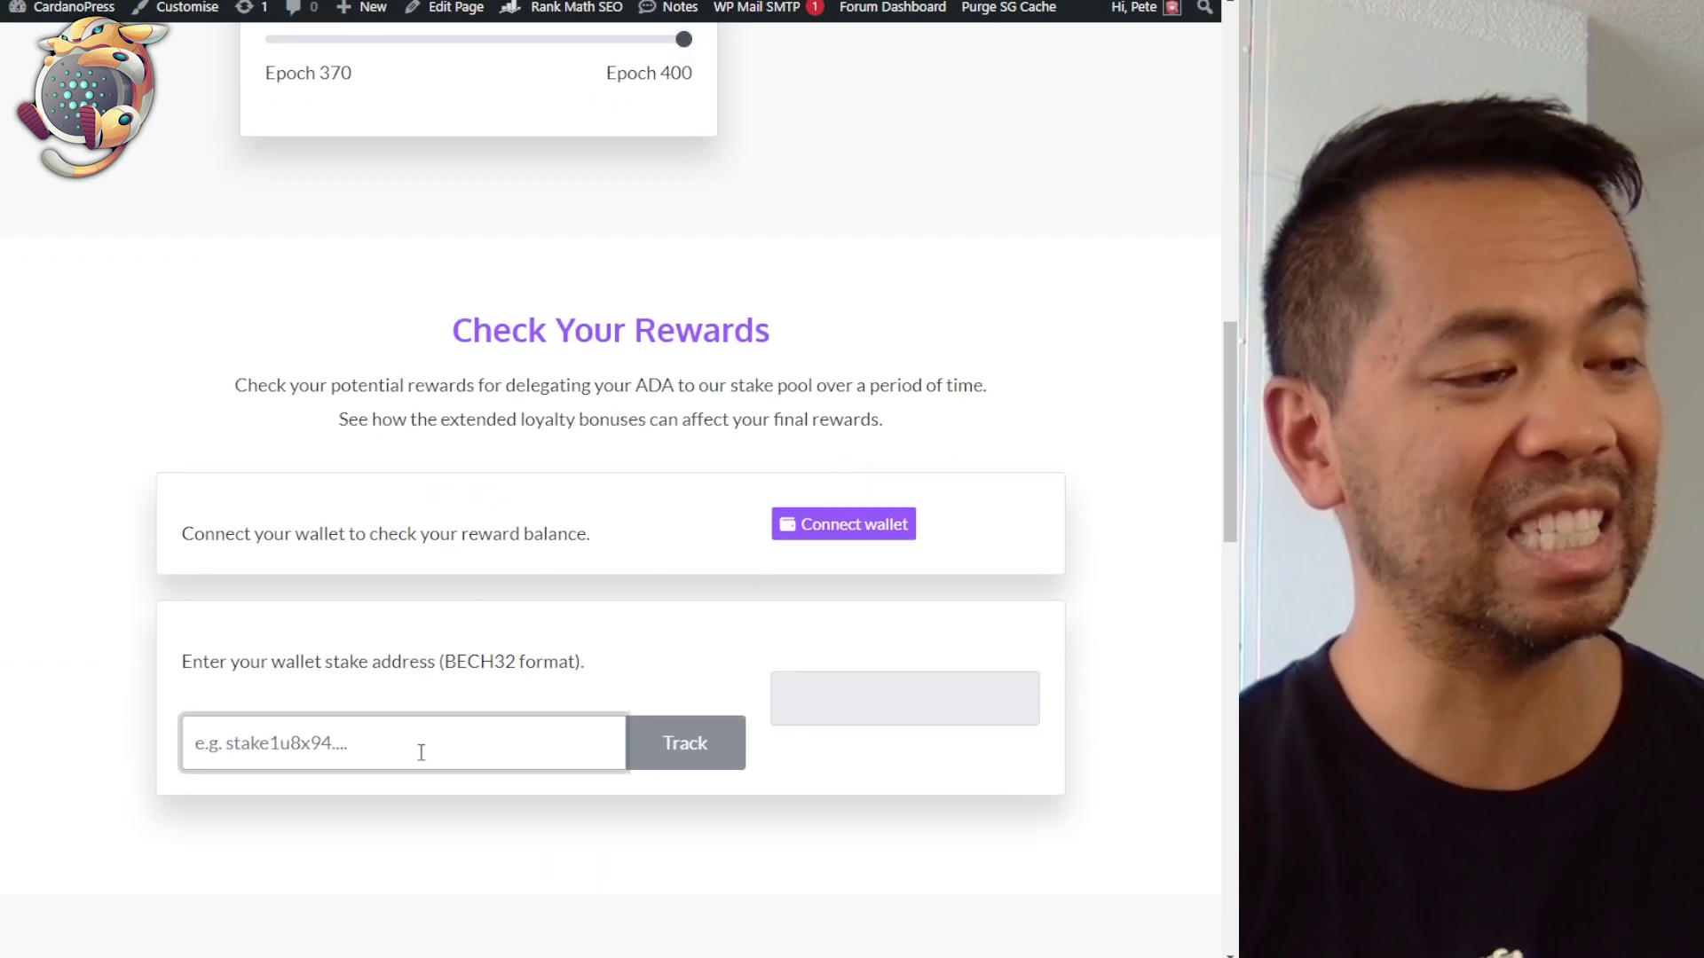
click(812, 529)
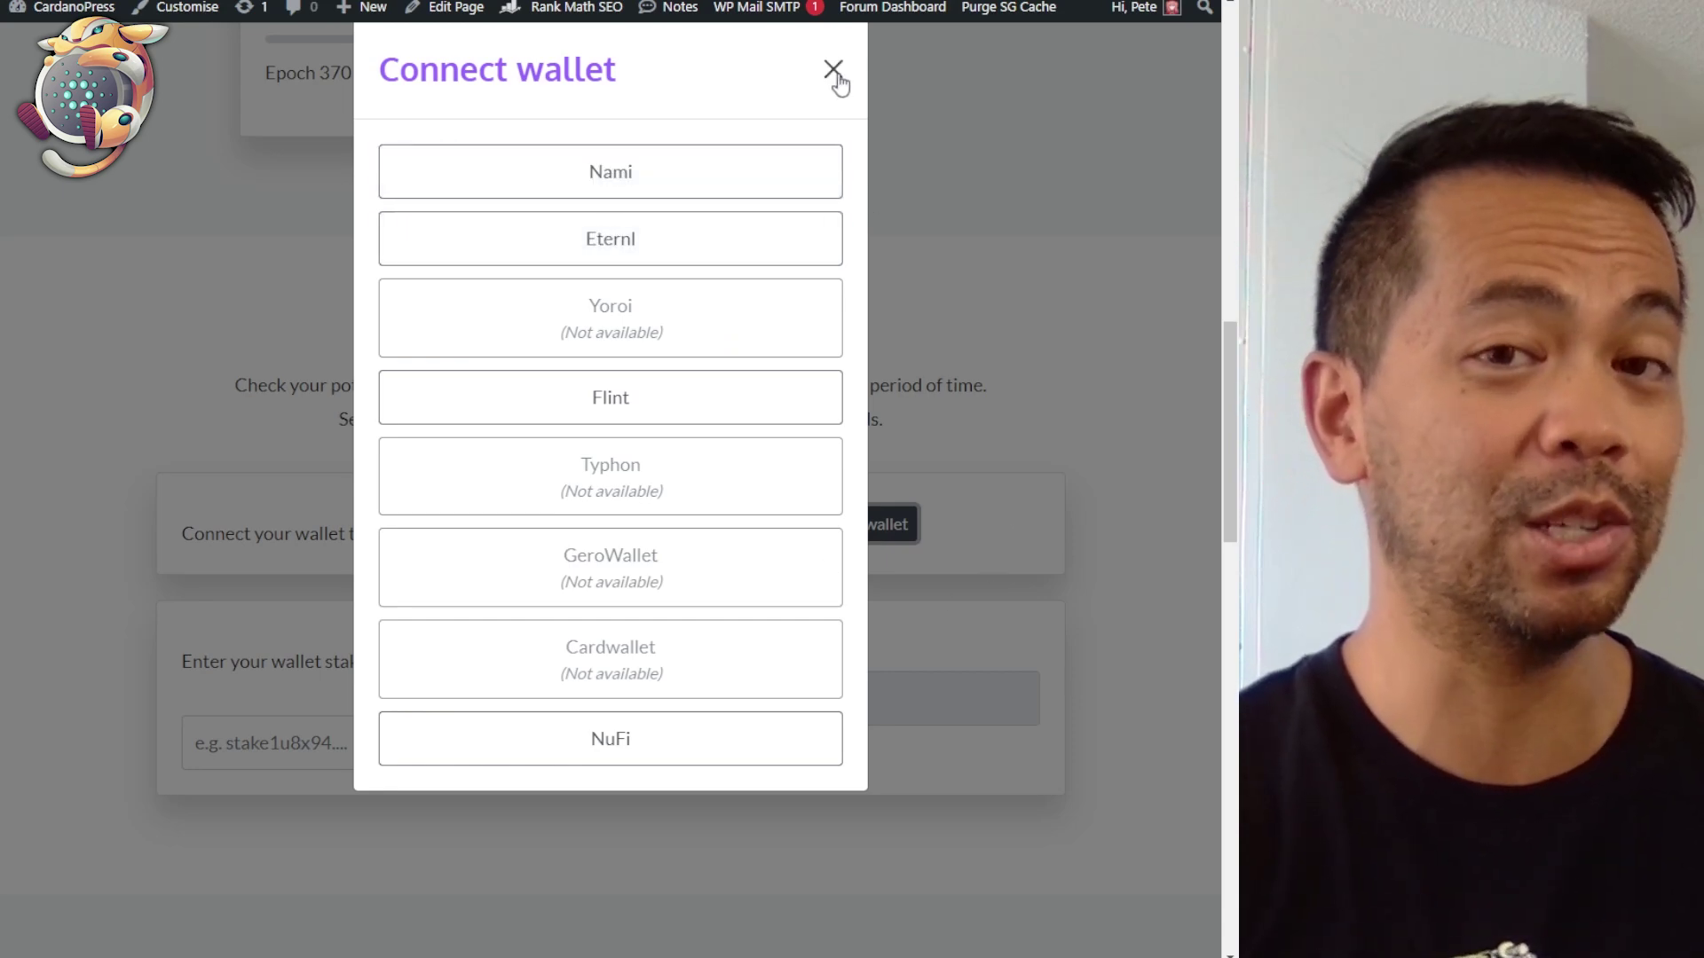
click(1014, 515)
scroll(642, 322, up, 3)
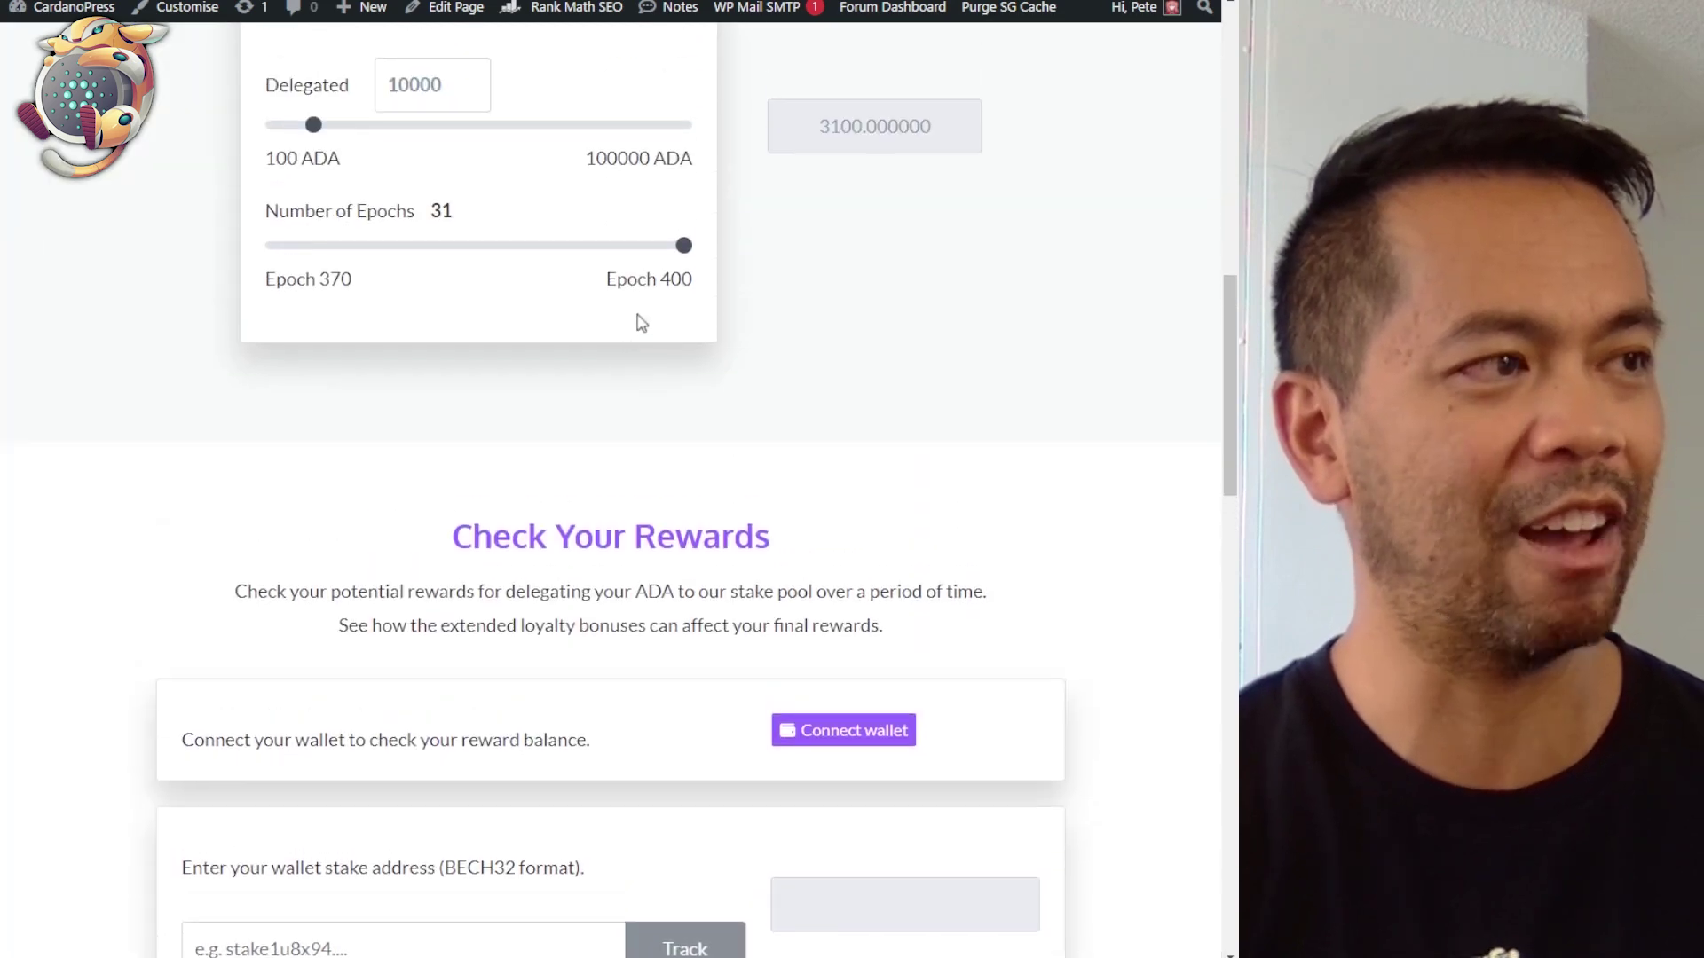
scroll(474, 774, down, 2)
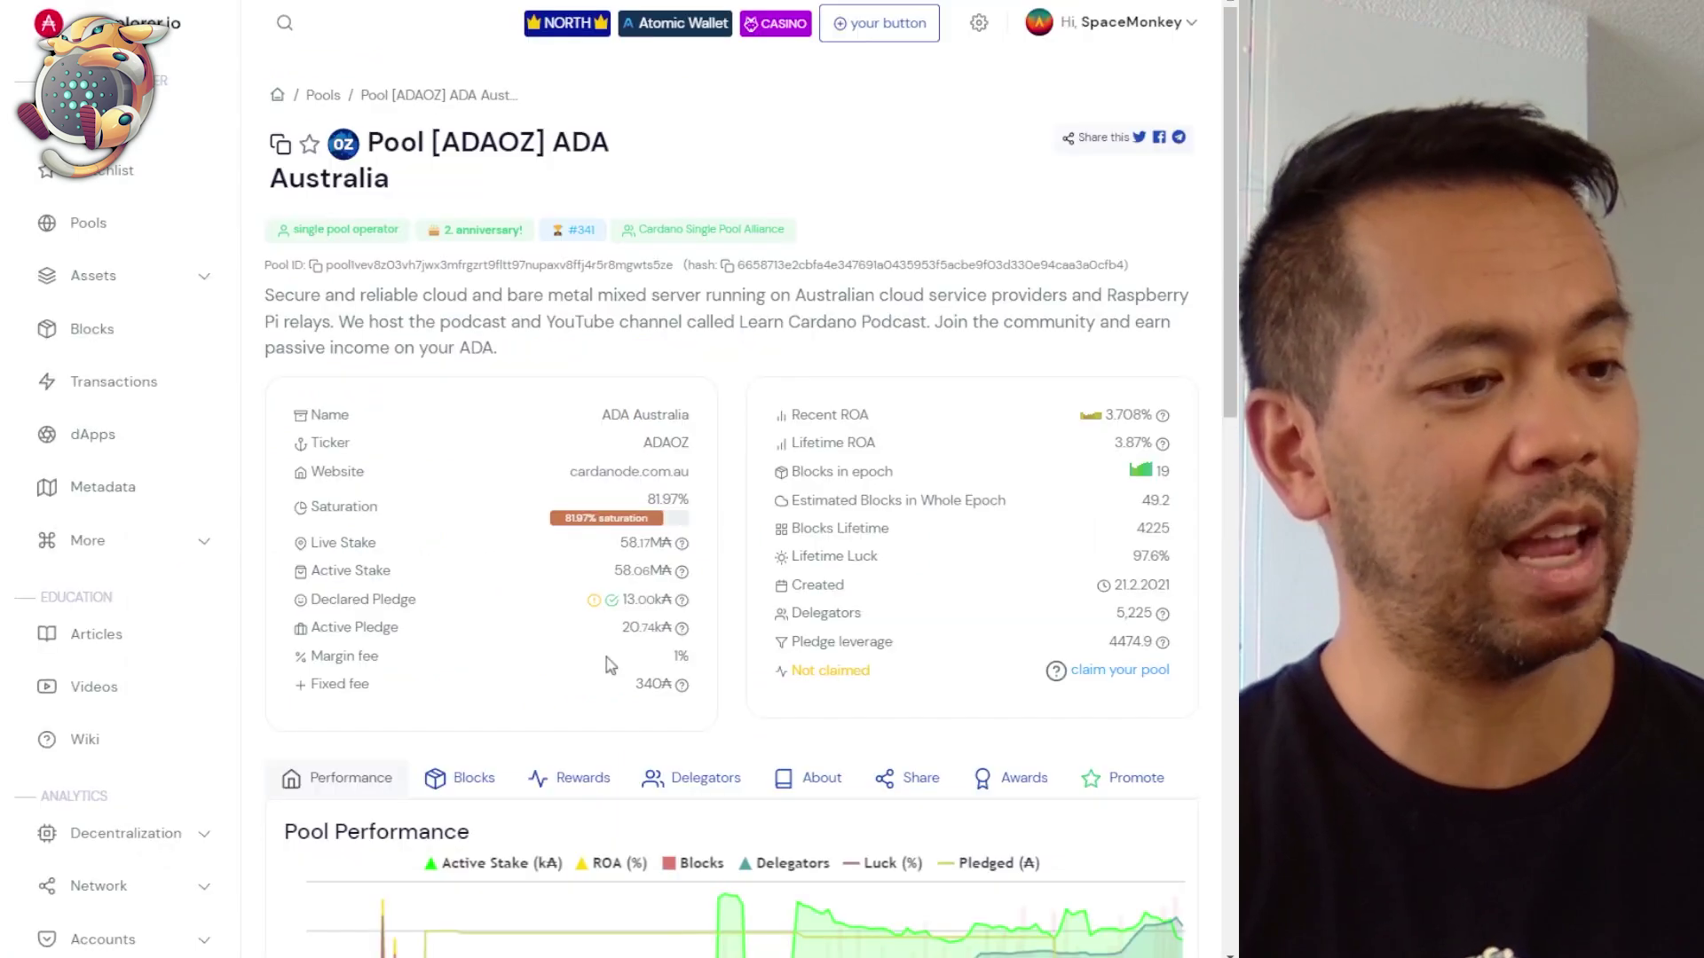
scroll(610, 666, down, 3)
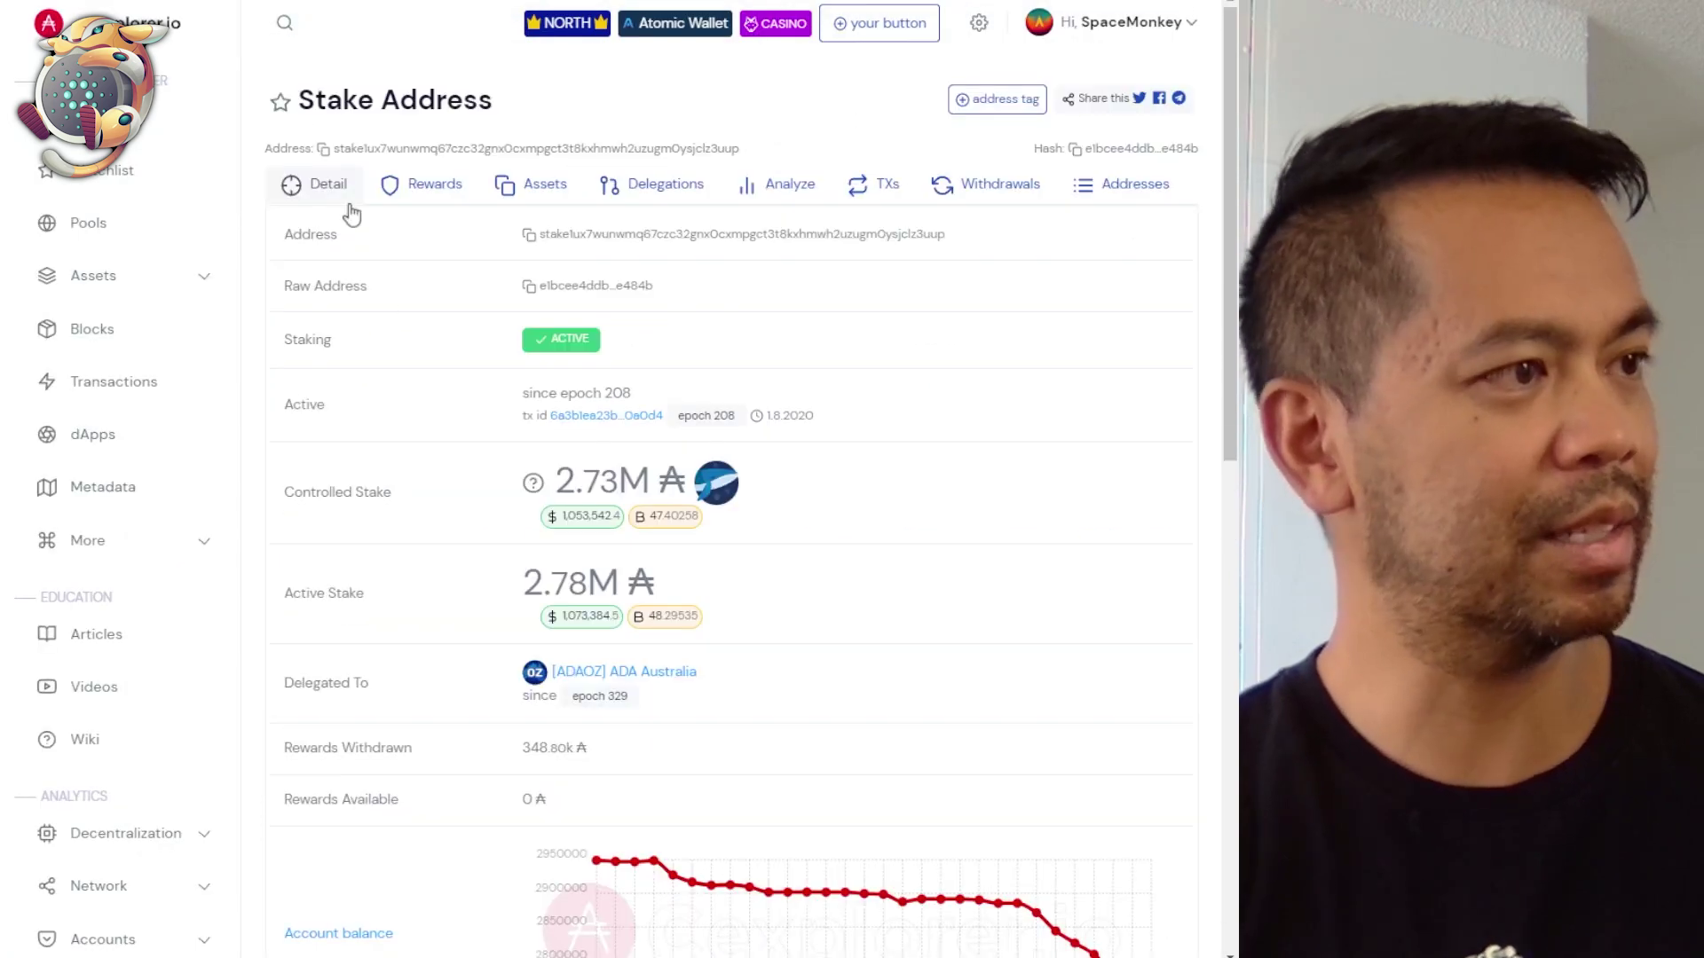
Copy a delegator's stake address from Cexplorer into the BECH32 field and track its rewards.
click(528, 235)
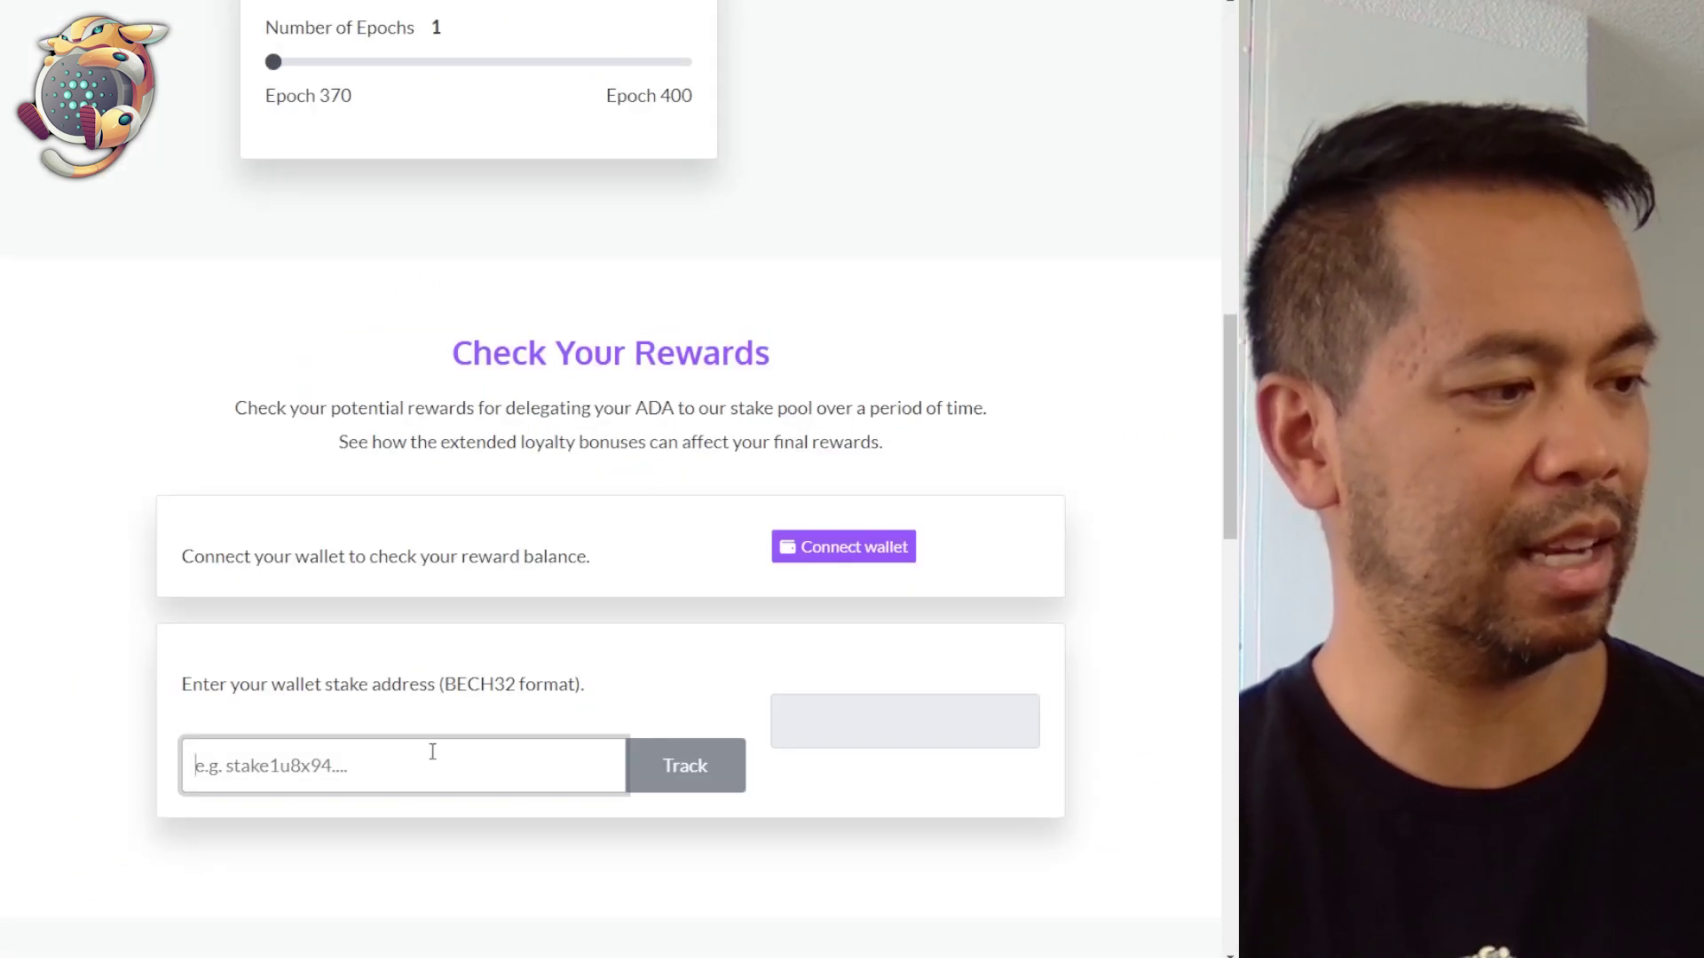
key(ctrl+v)
click(706, 778)
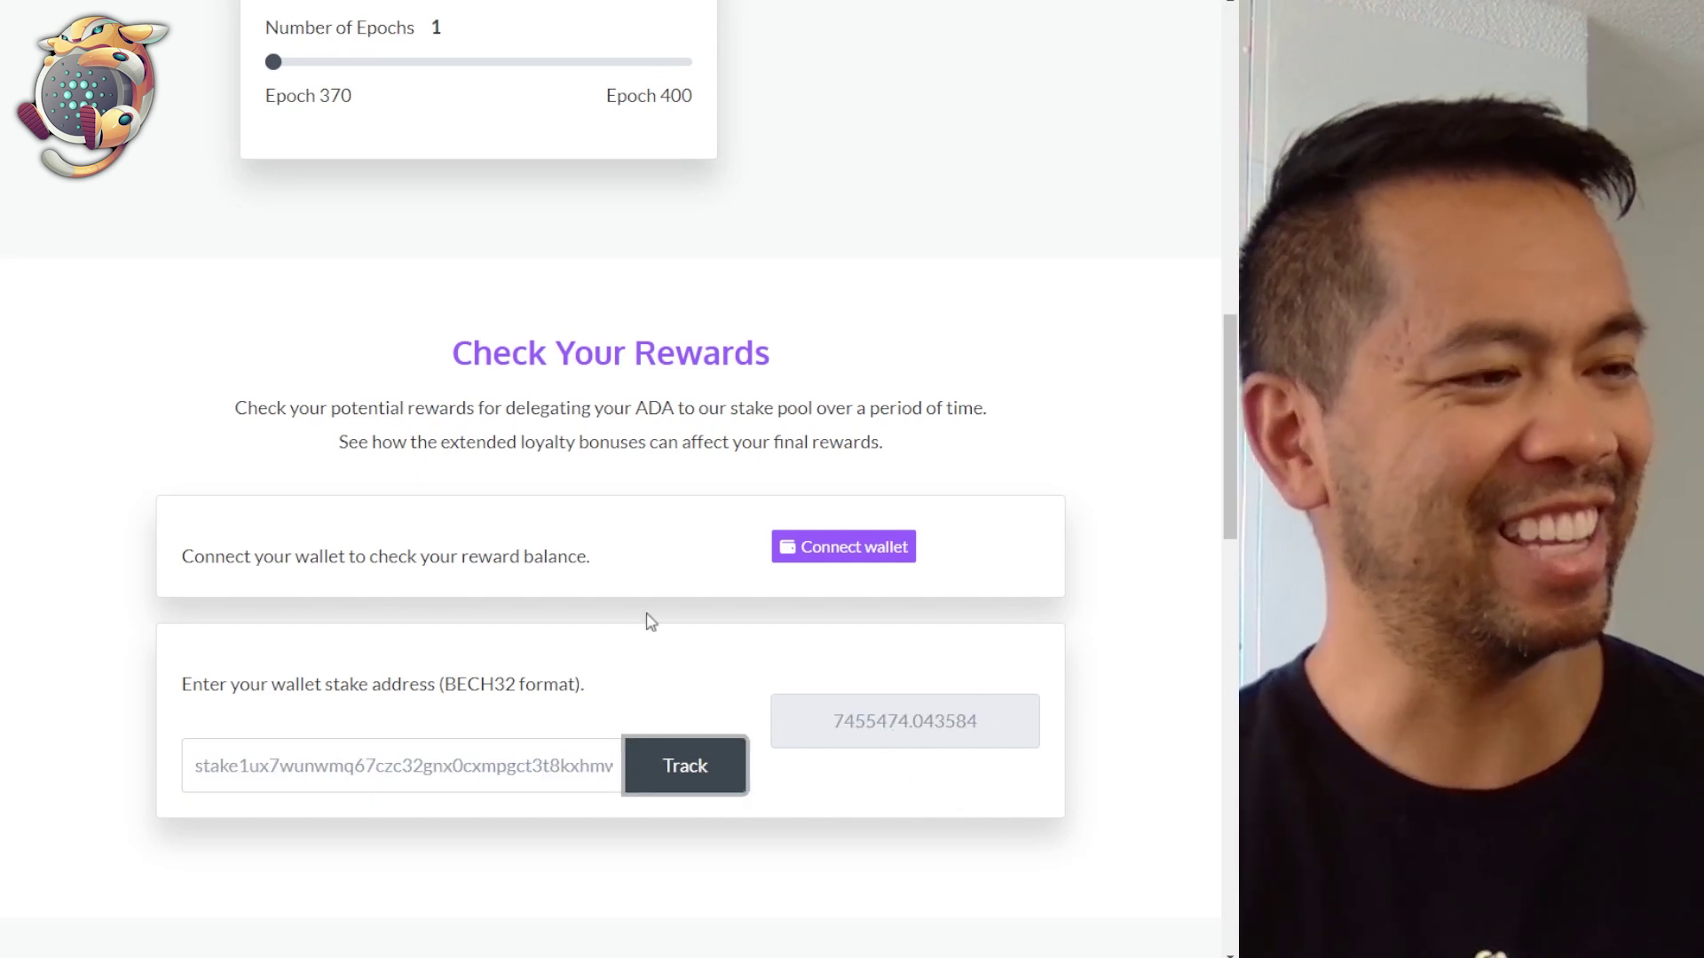
Connect the Nami wallet under Start Delegating.
scroll(897, 642, down, 6)
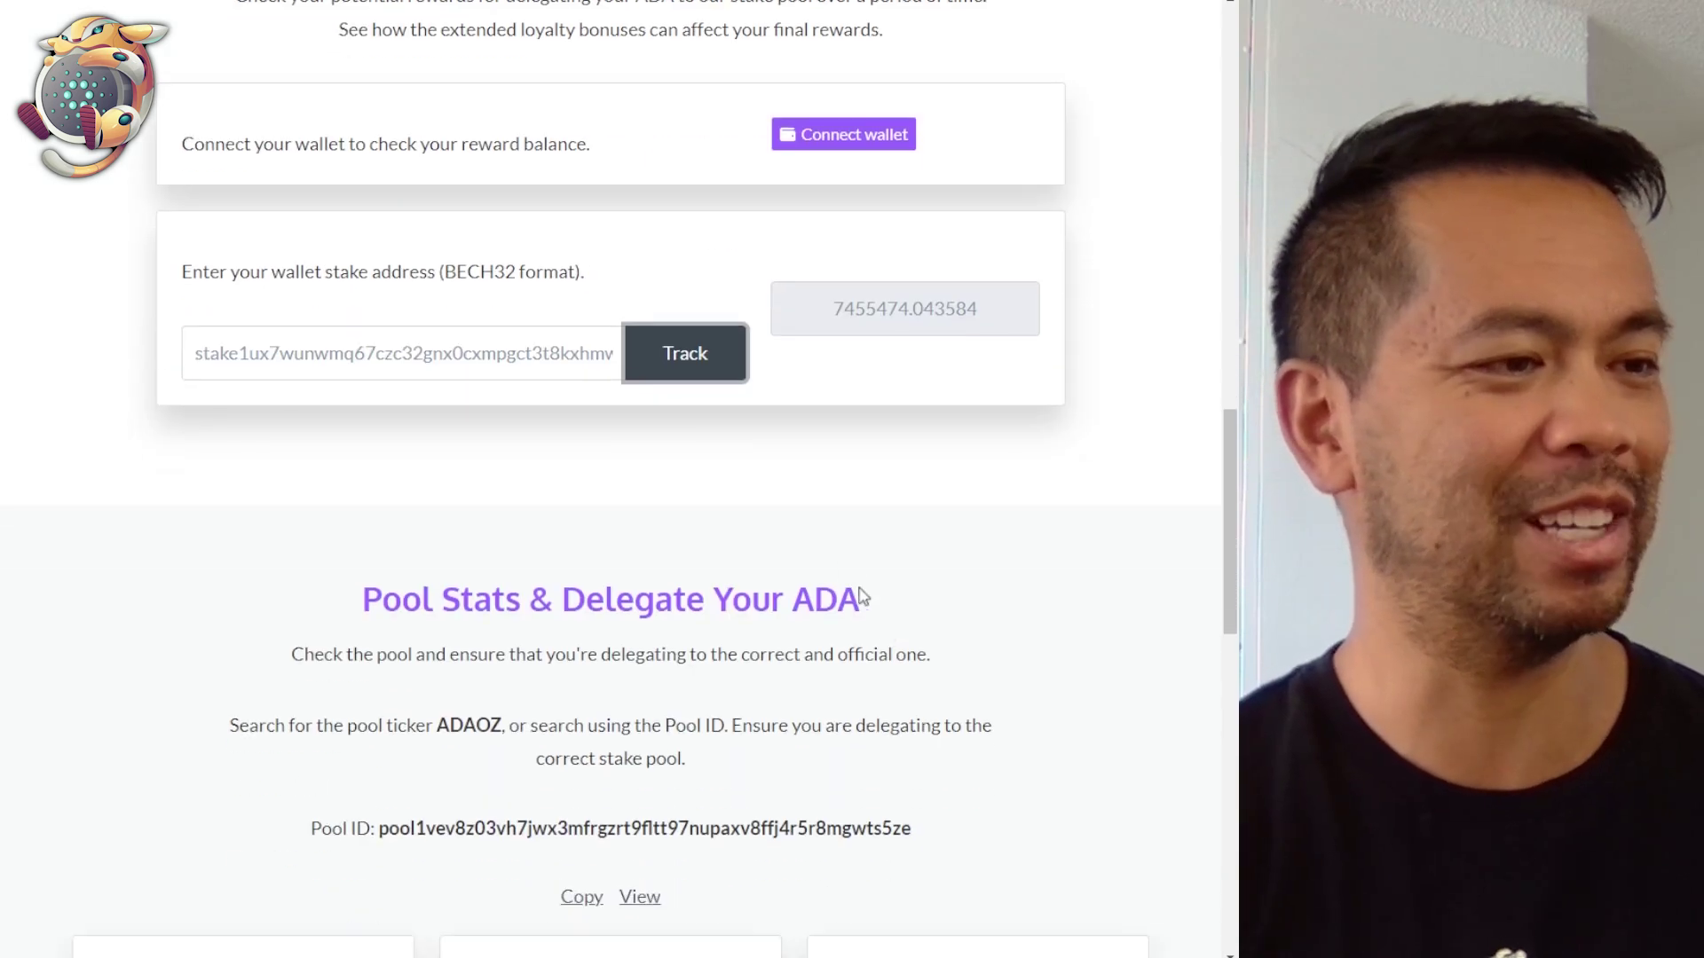
scroll(867, 604, down, 6)
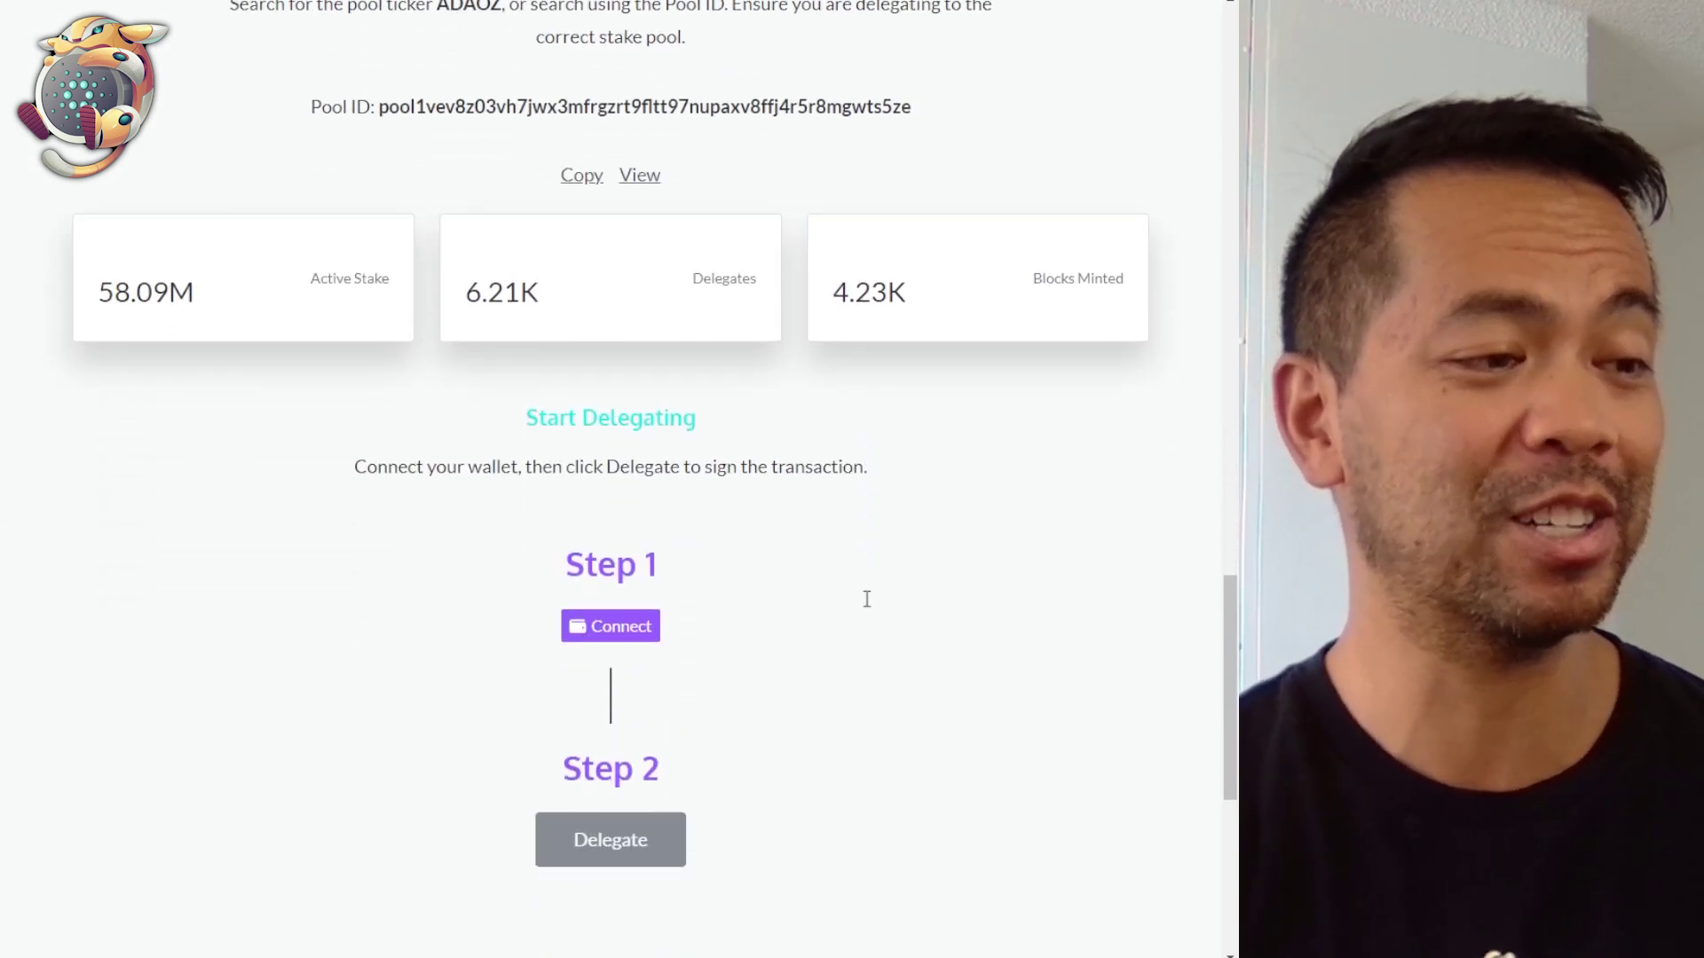
scroll(879, 610, up, 1)
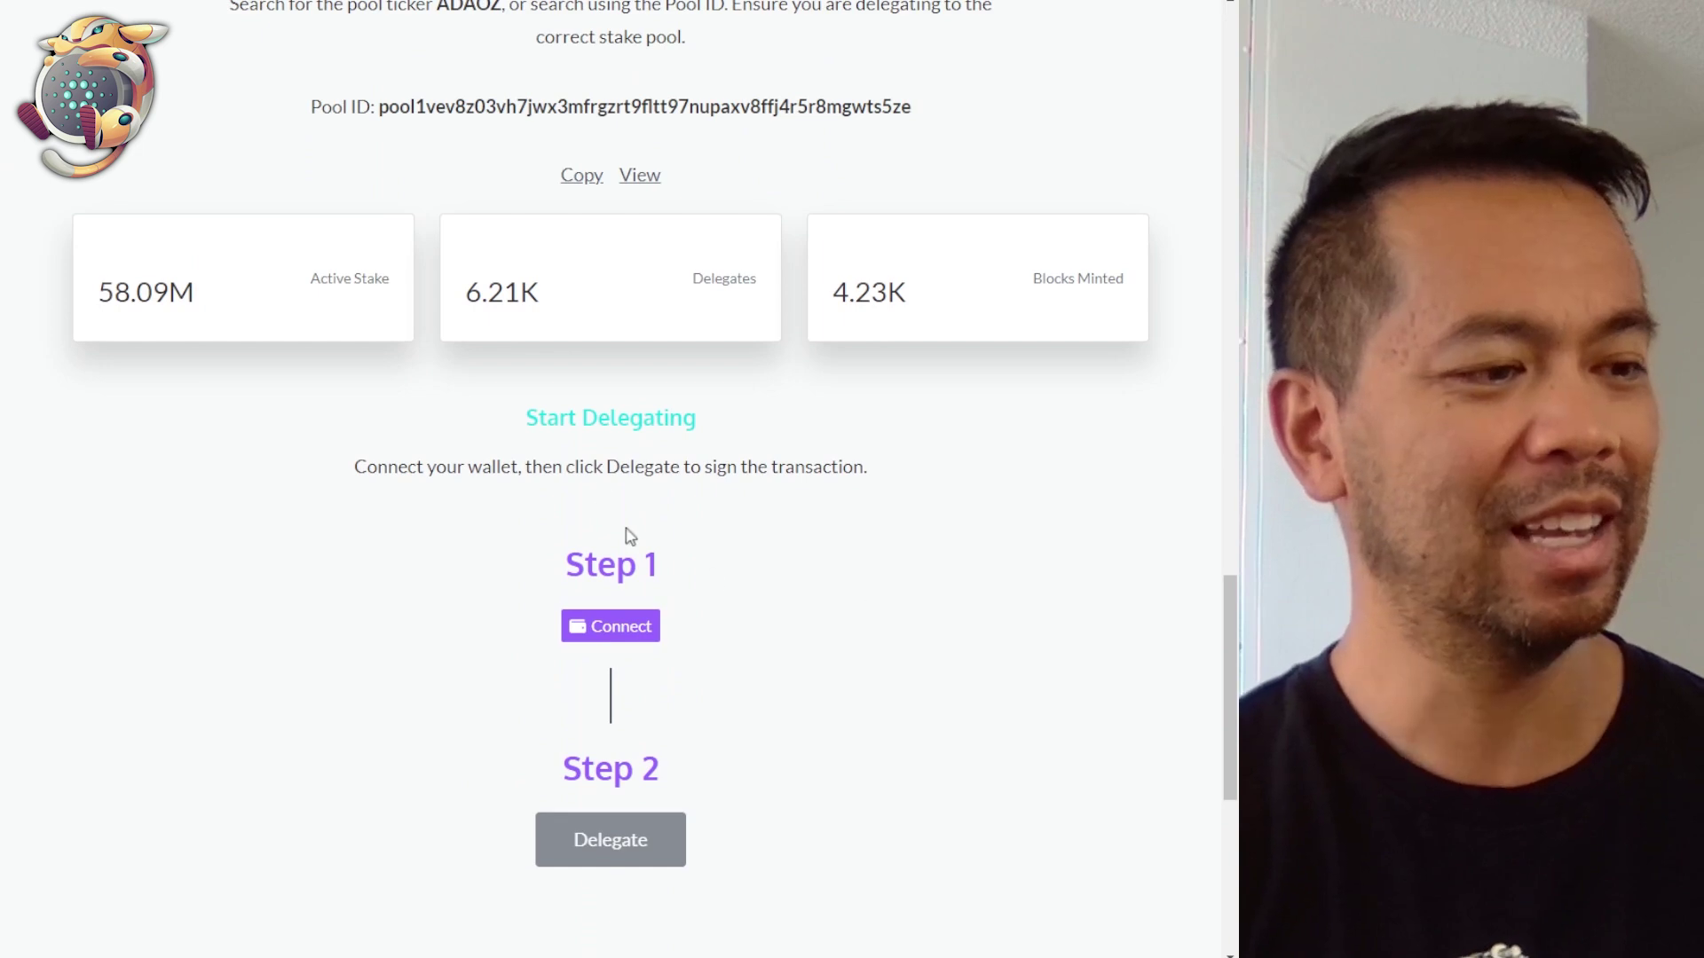
scroll(1107, 498, up, 3)
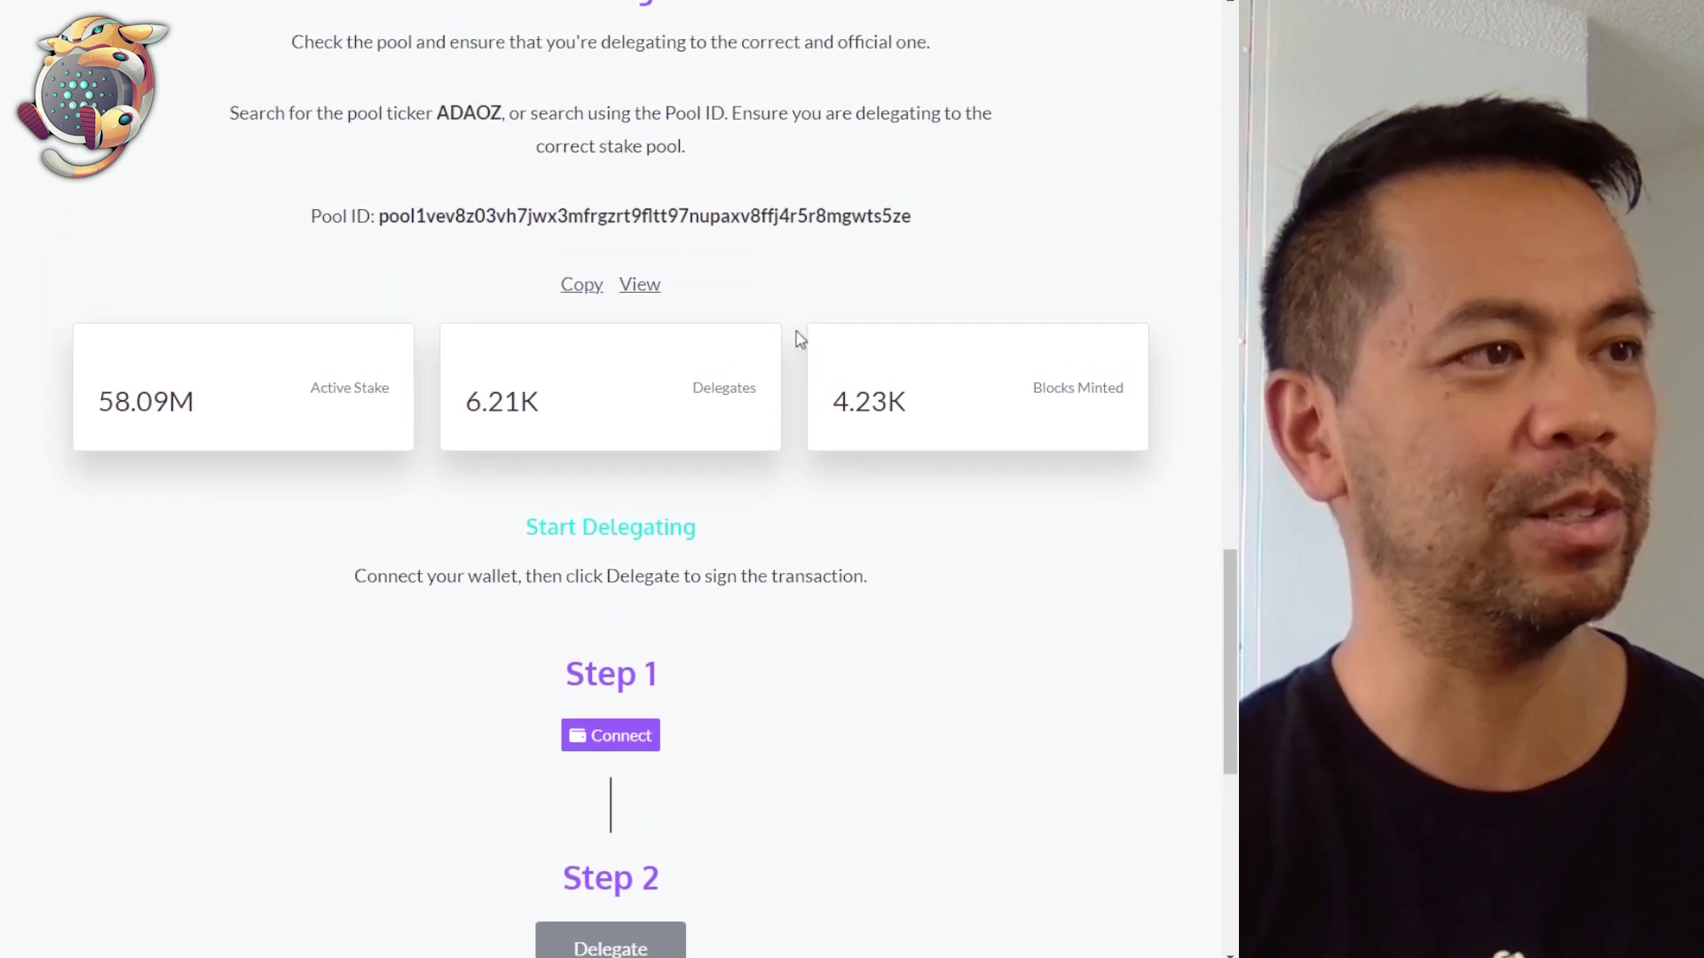
scroll(594, 239, down, 3)
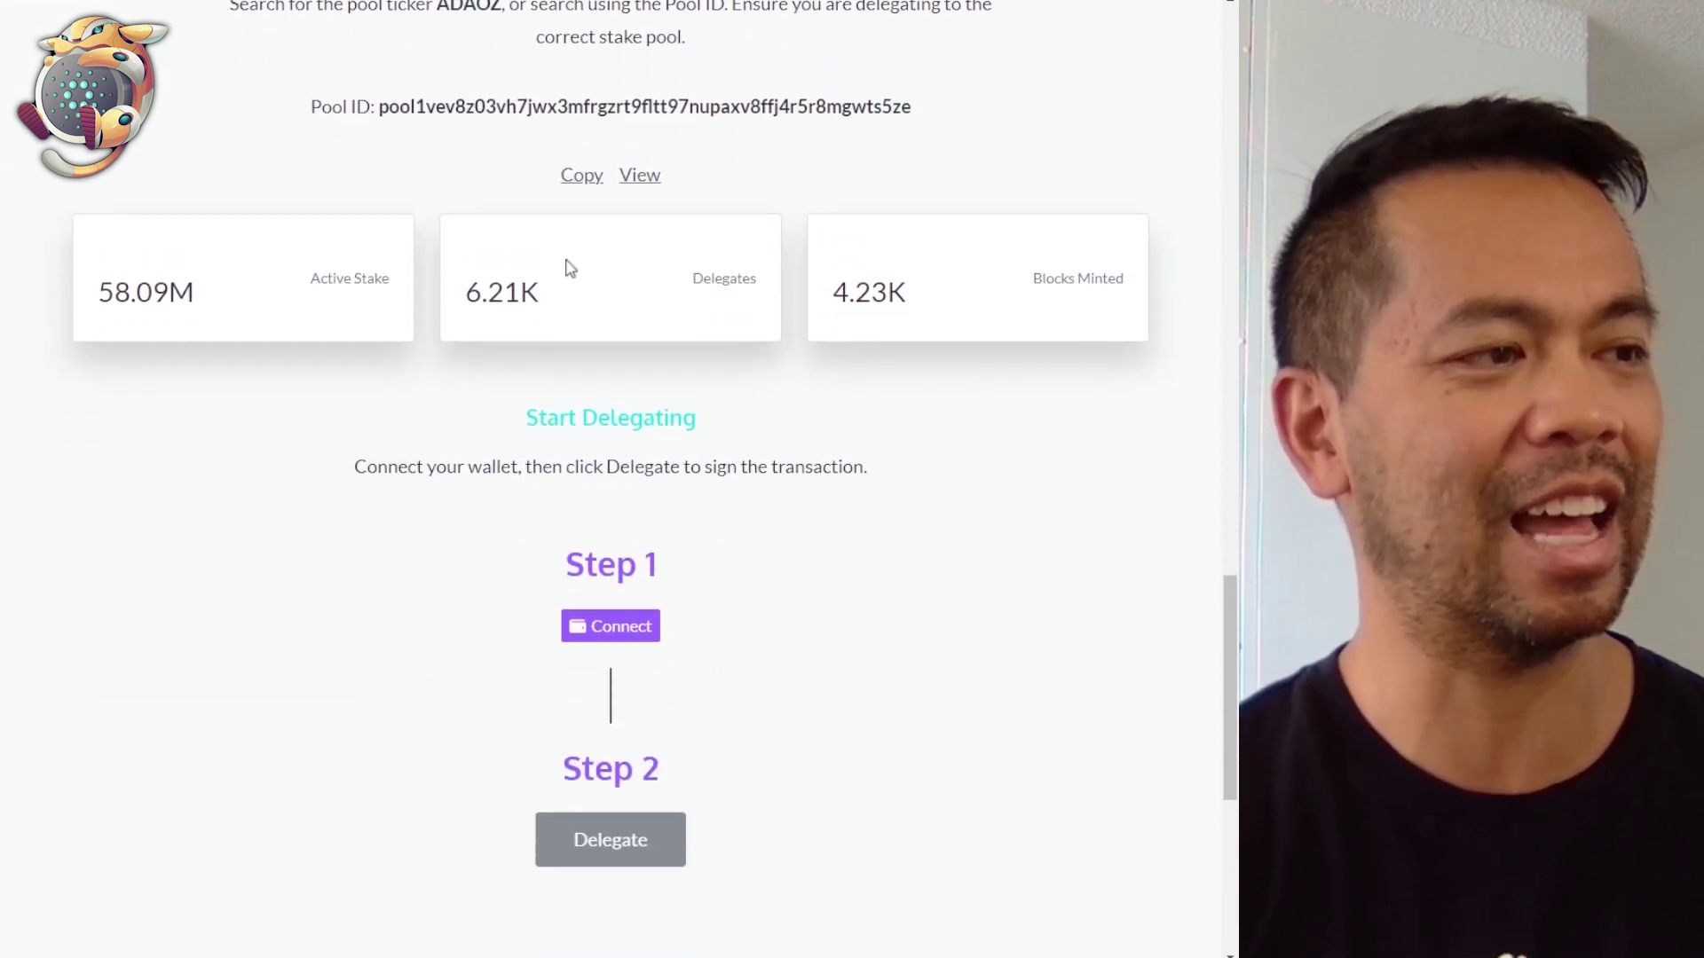
click(611, 620)
click(698, 196)
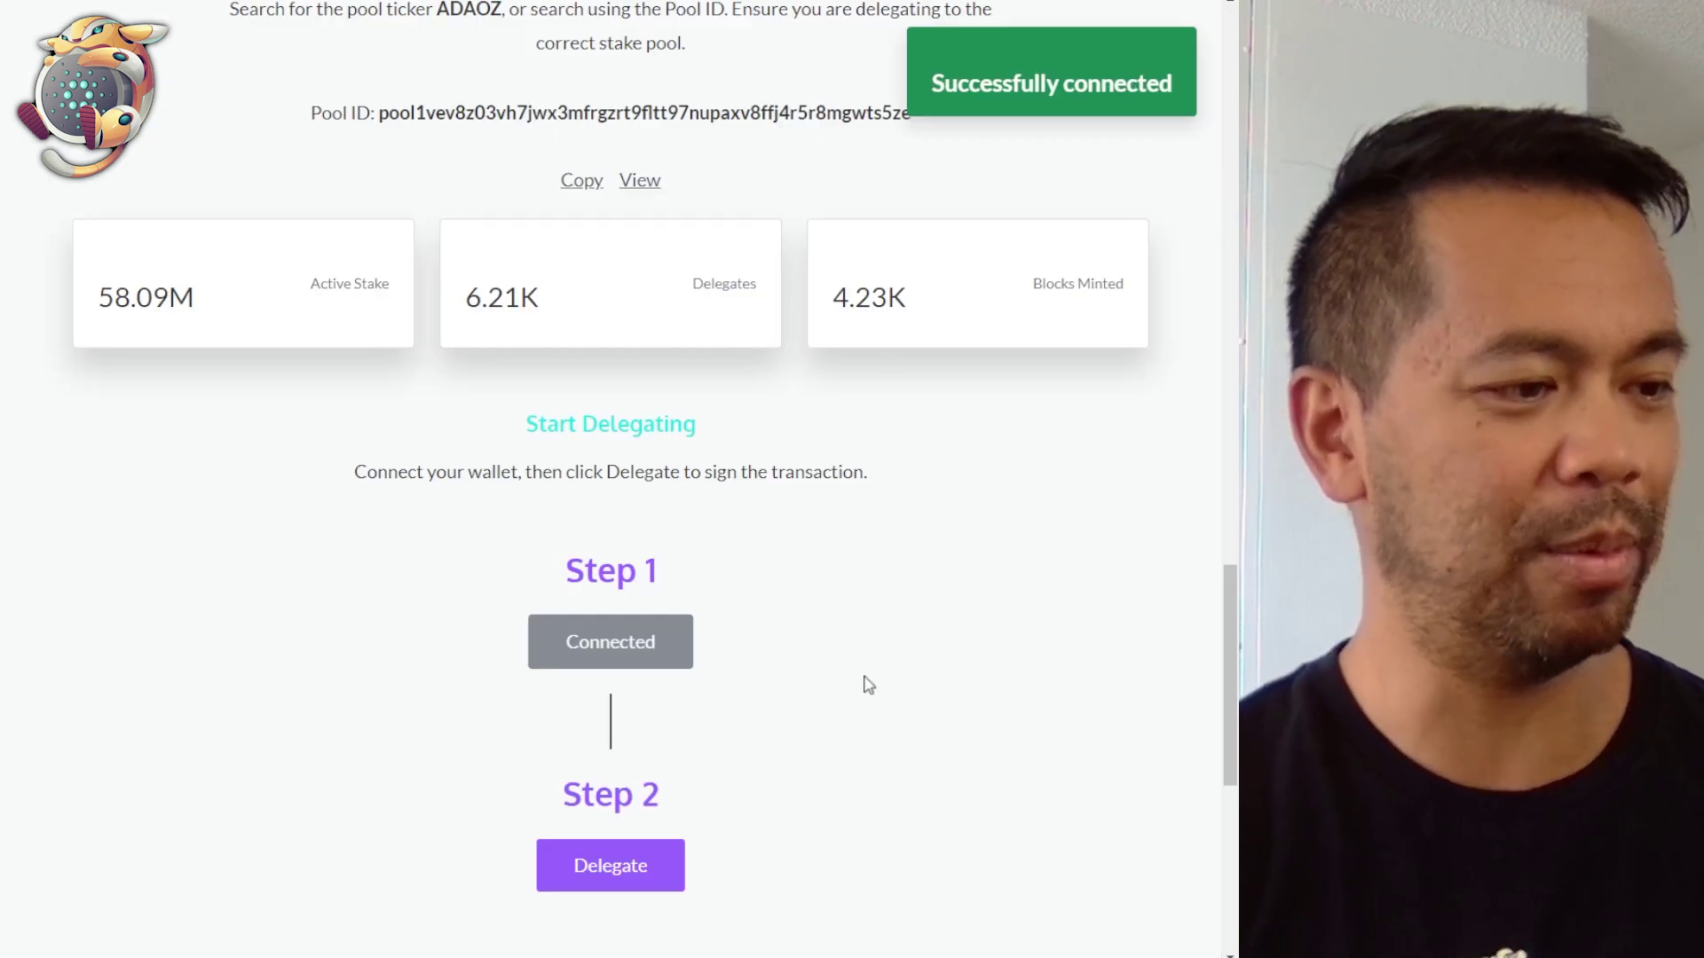
Delegate the connected Nami wallet to the ADAOZ pool.
scroll(868, 685, down, 2)
click(628, 667)
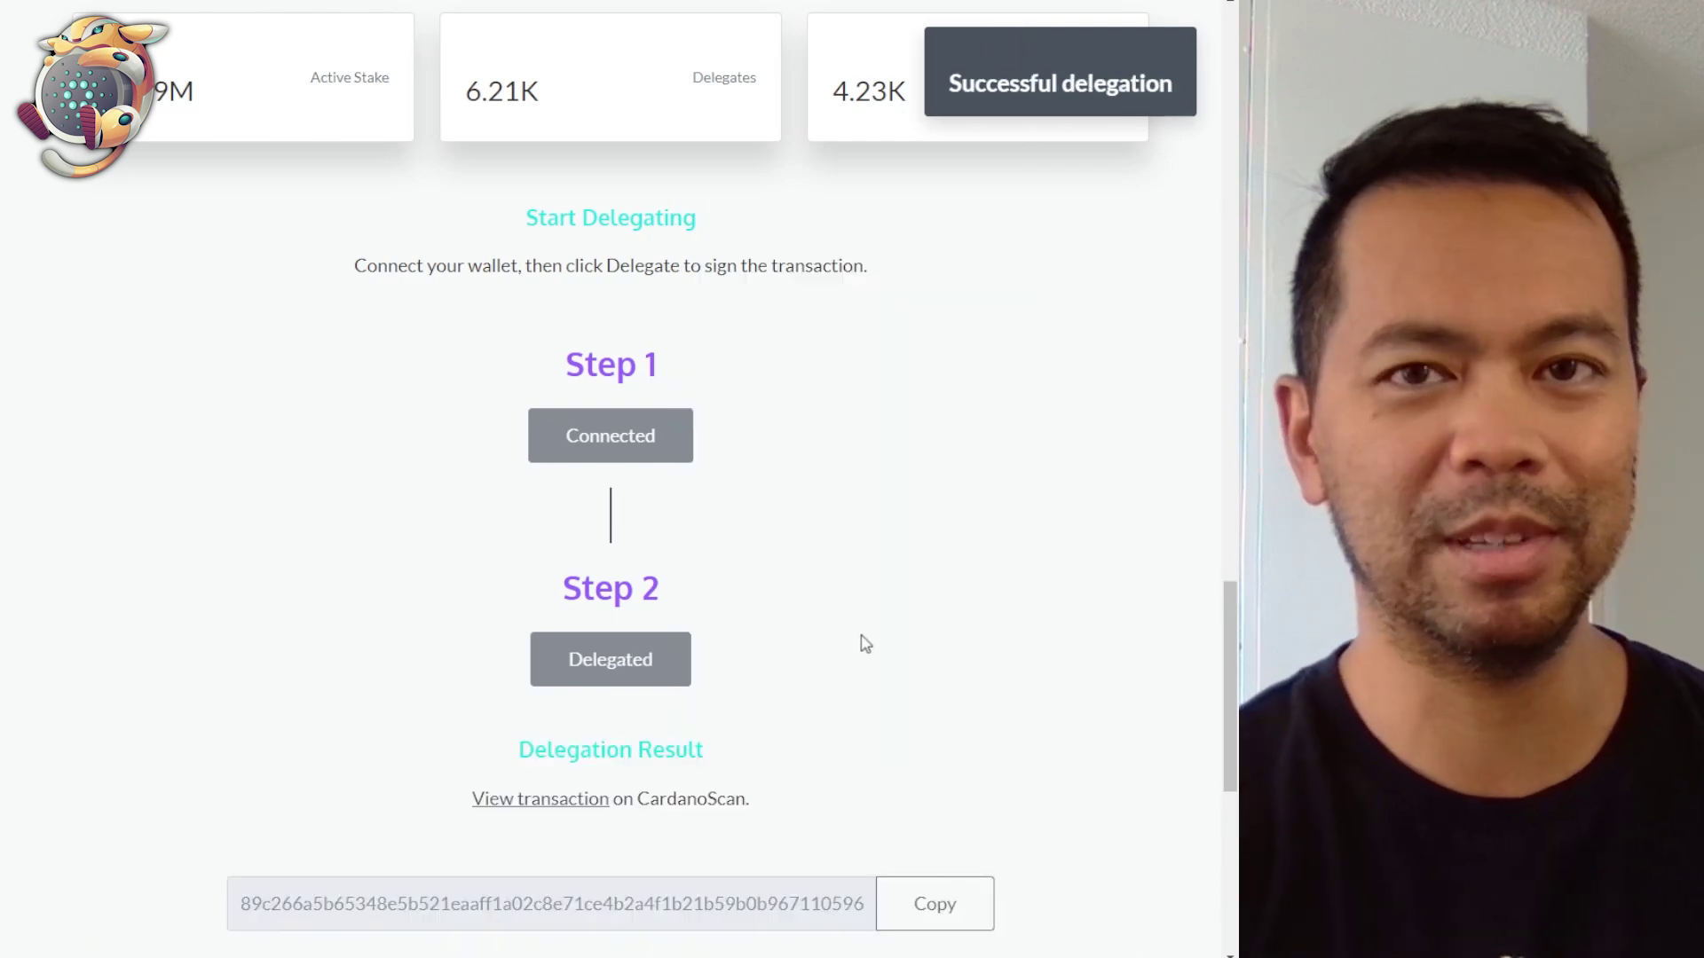
scroll(854, 648, down, 4)
Copy the delegation transaction hash and return to the top of the ISPO Demo page.
click(935, 594)
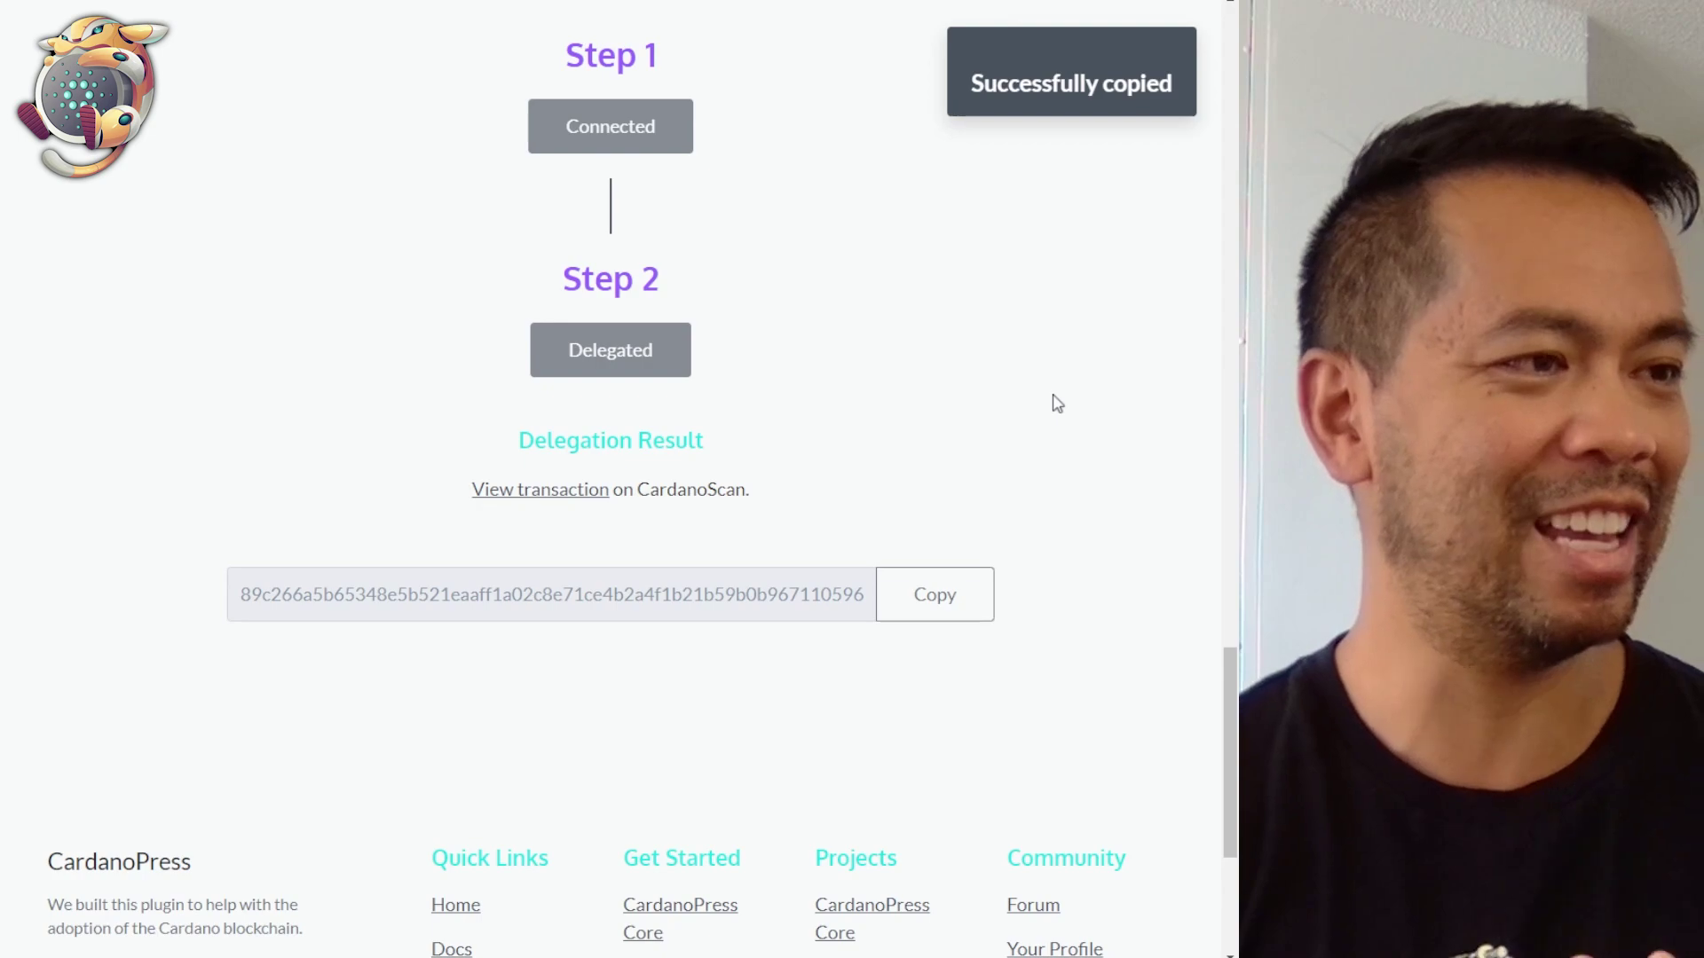
scroll(1056, 404, up, 15)
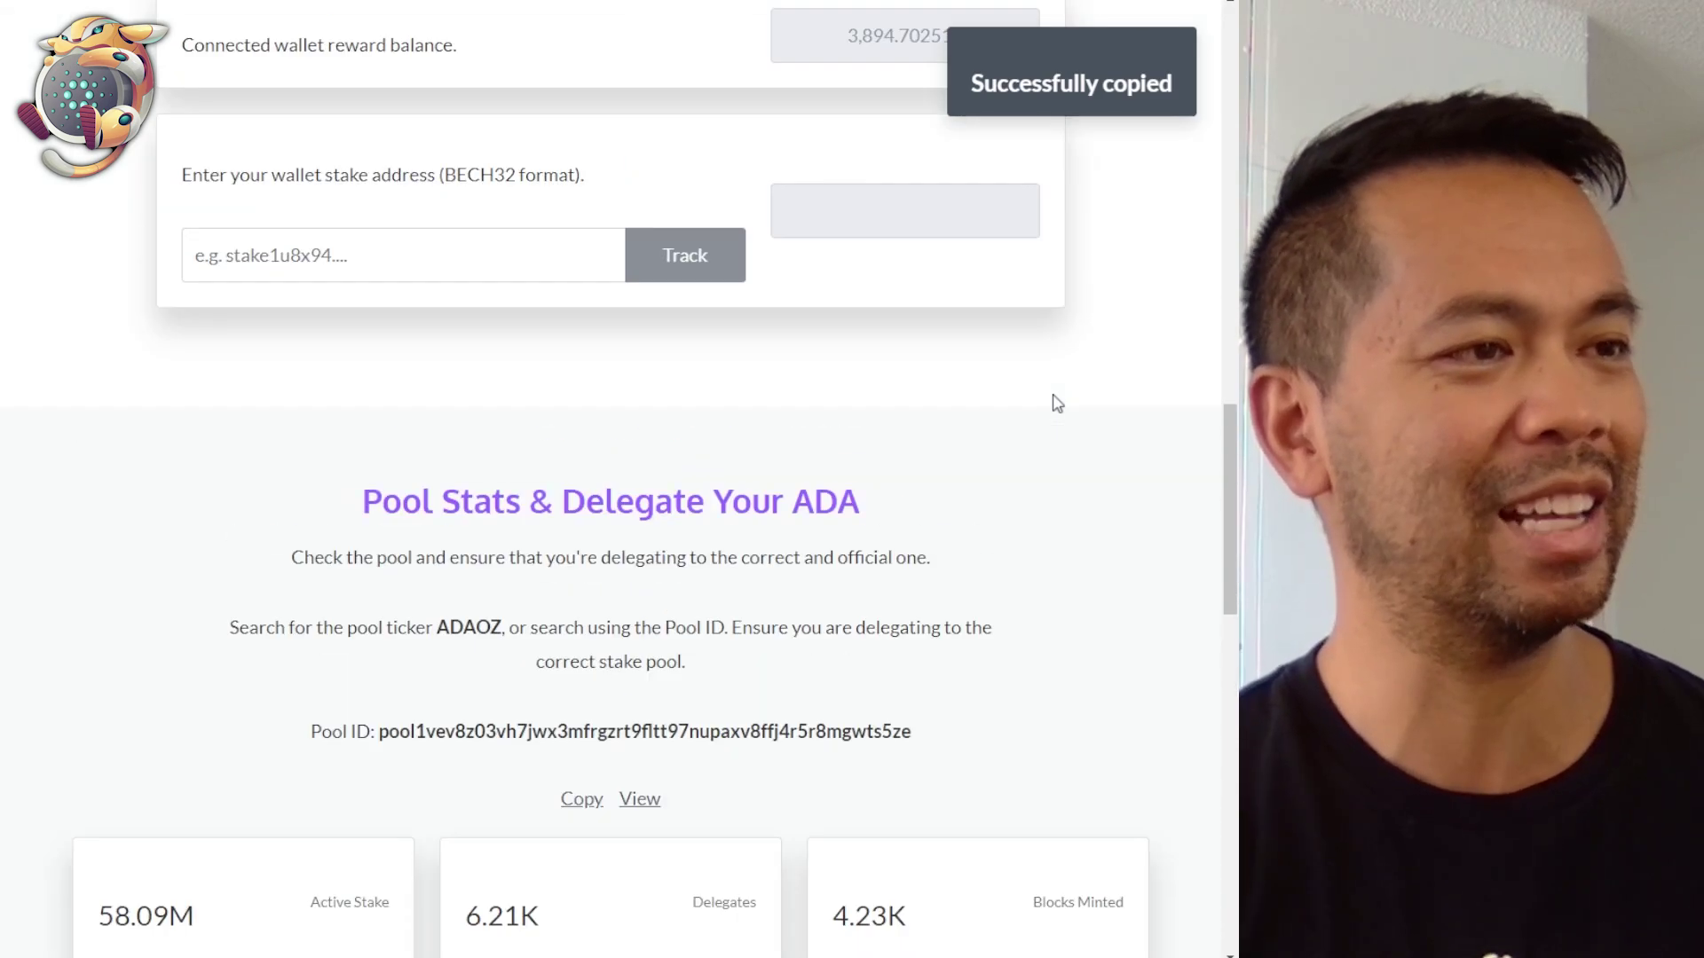
scroll(1053, 397, up, 5)
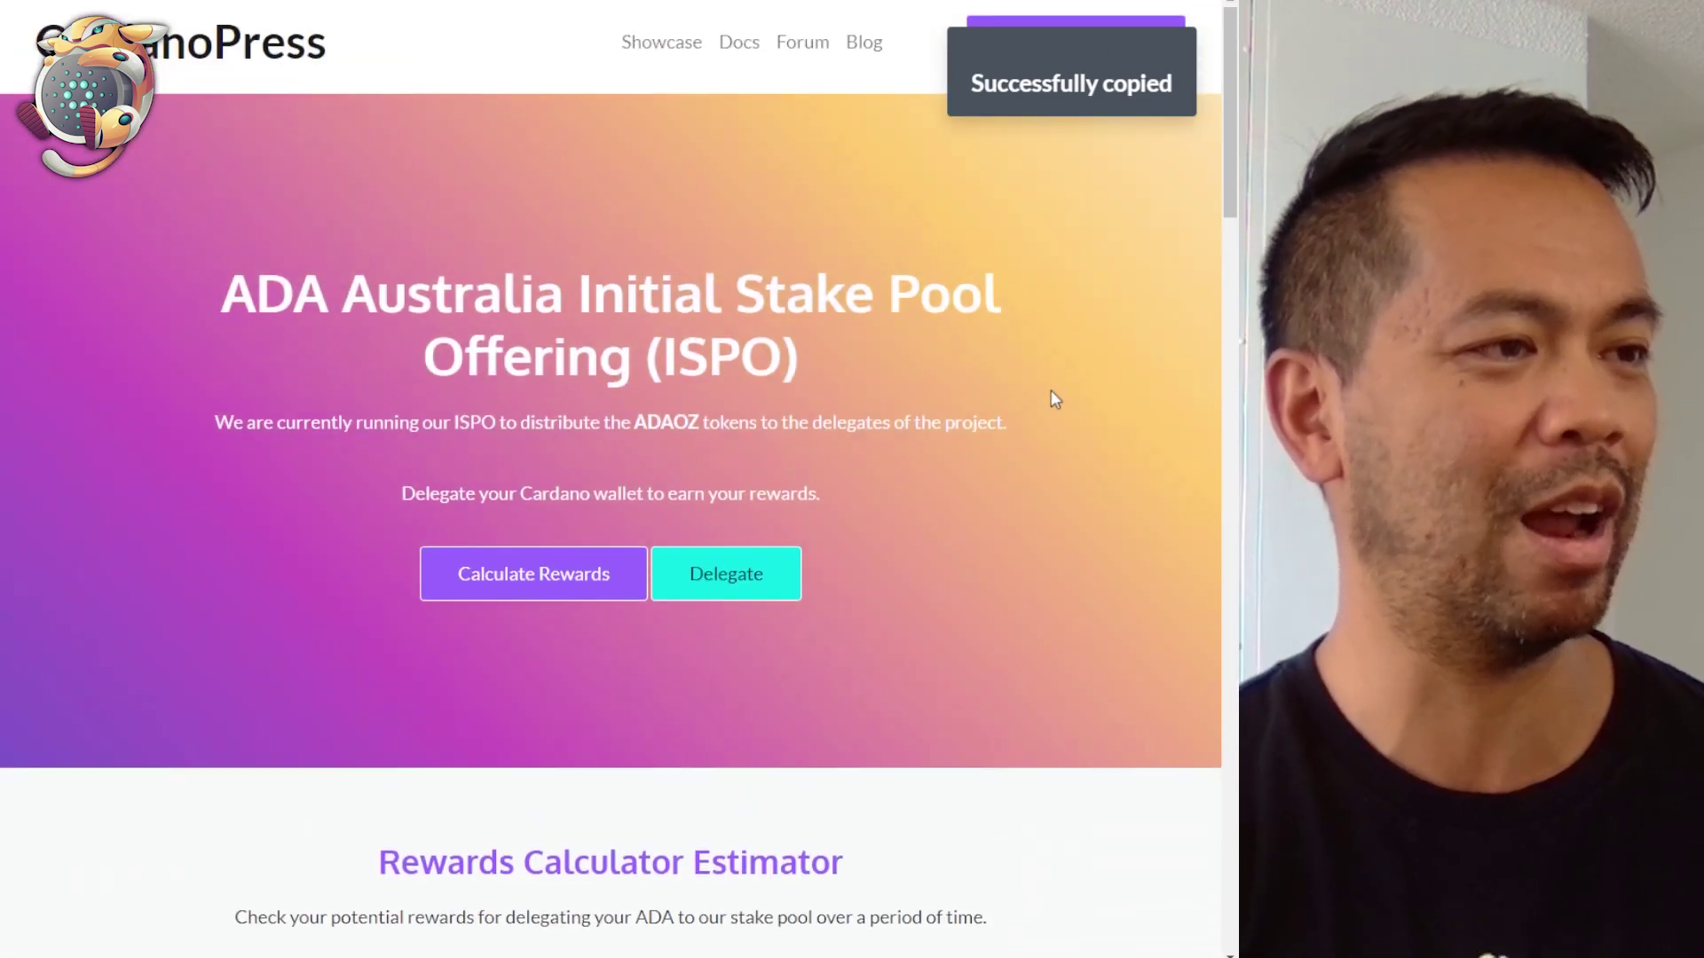